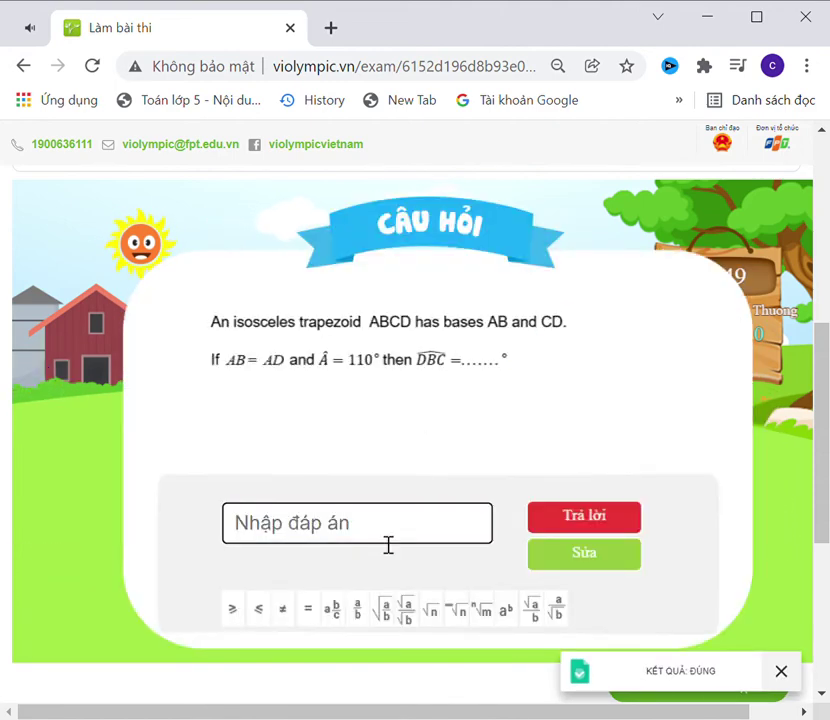
# Enter and submit the measure of angle DBC for the isosceles trapezoid question with angle A = 110°.
pyautogui.click(388, 544)
pyautogui.write('7')
pyautogui.click(600, 515)
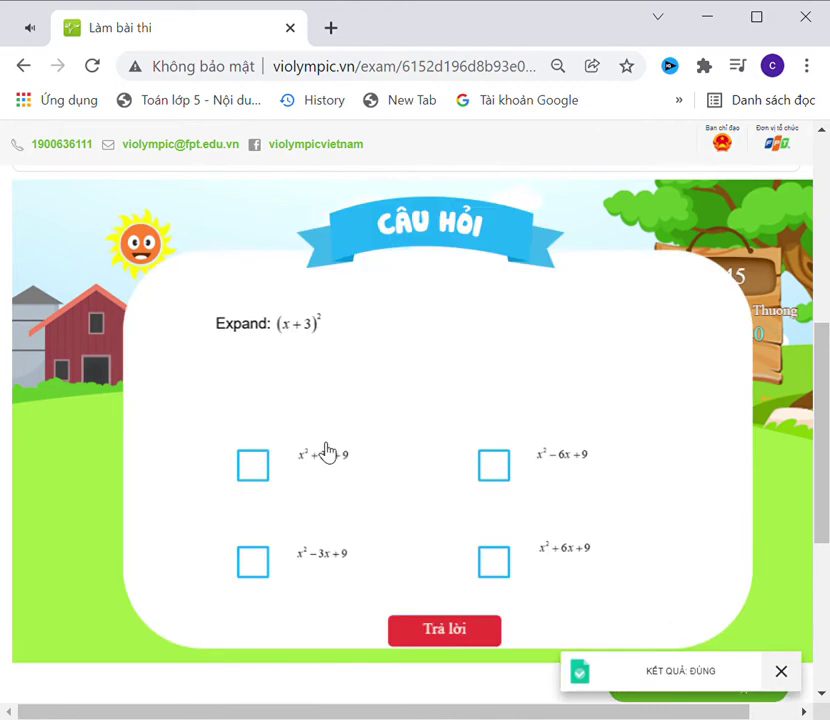
# Answer the expansion of (x+3)² with x²+6x+9 and the expansion of (x+2)³ with x³+6x²+12x+8.
pyautogui.click(494, 562)
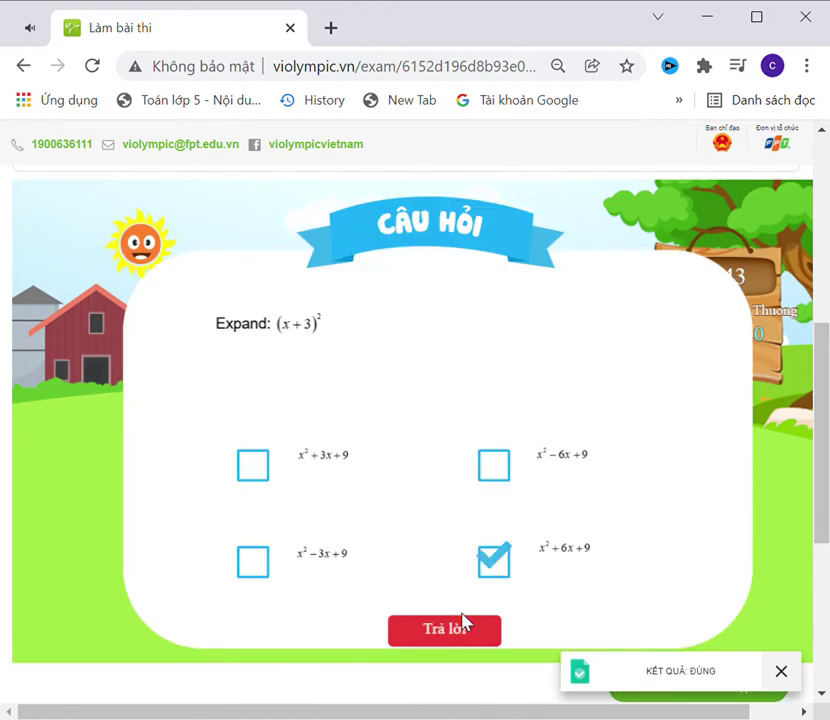
pyautogui.click(463, 623)
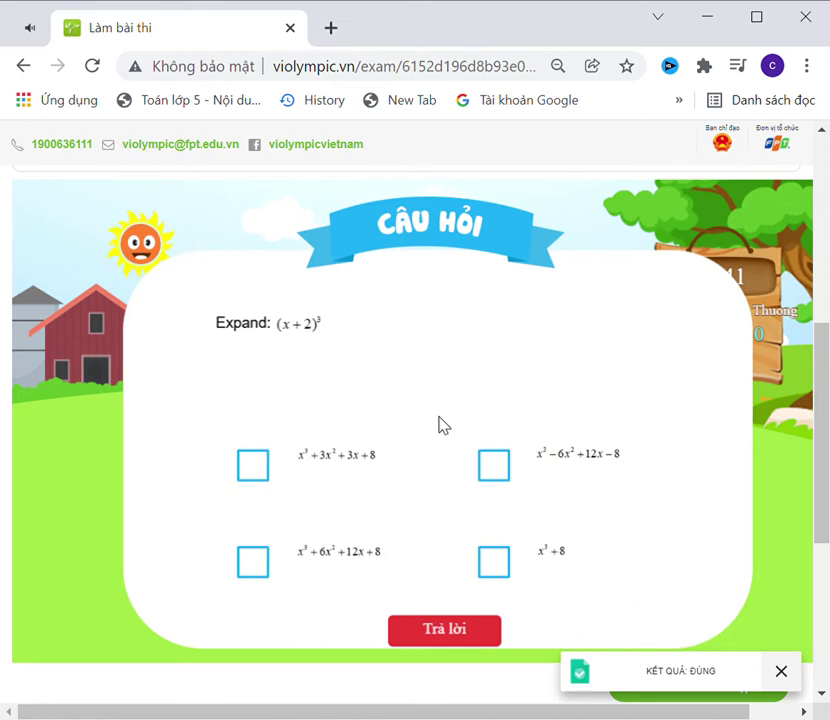
pyautogui.click(253, 562)
pyautogui.click(455, 638)
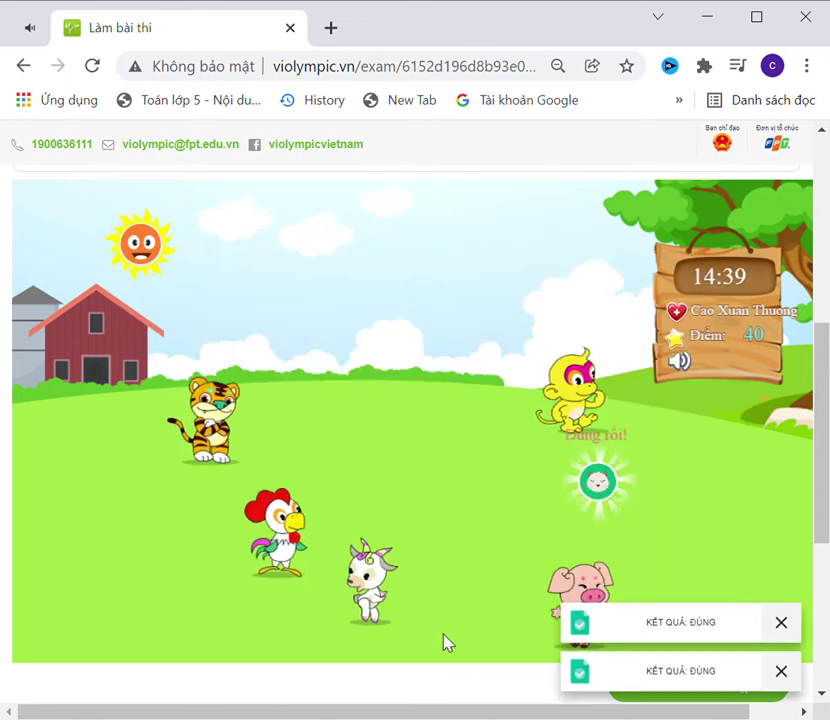
# Submit 1/27 as the value of polynomial H at x = 1/3, and x²−10x+25 as the expansion of (5−x)².
pyautogui.write('1/')
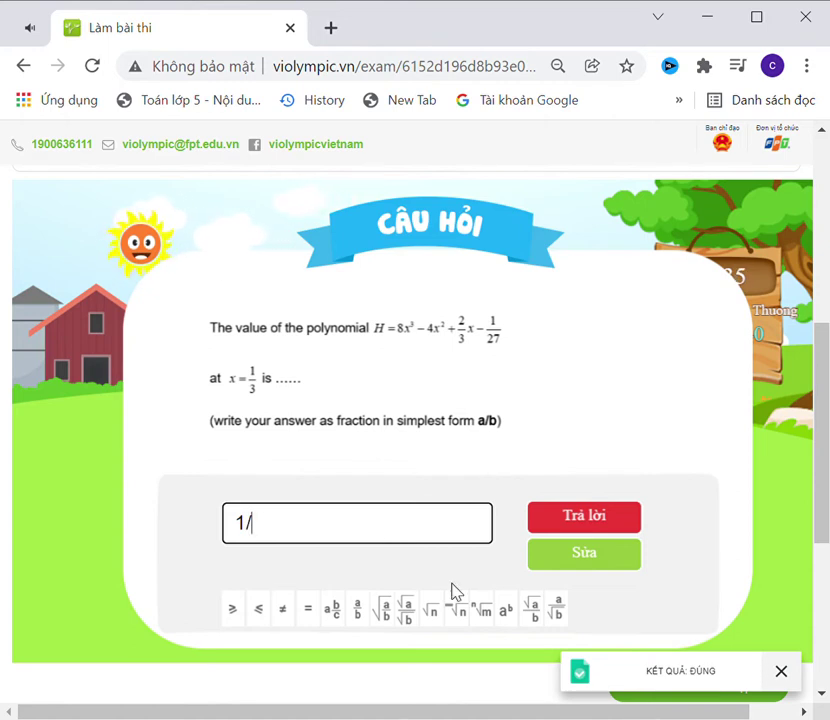
pyautogui.write('27')
pyautogui.click(595, 526)
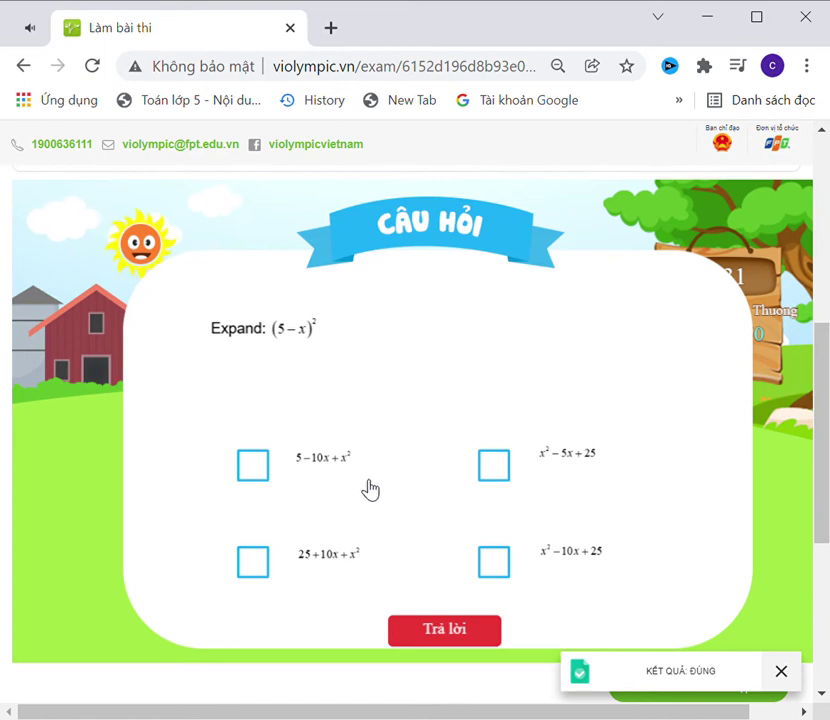
pyautogui.click(494, 562)
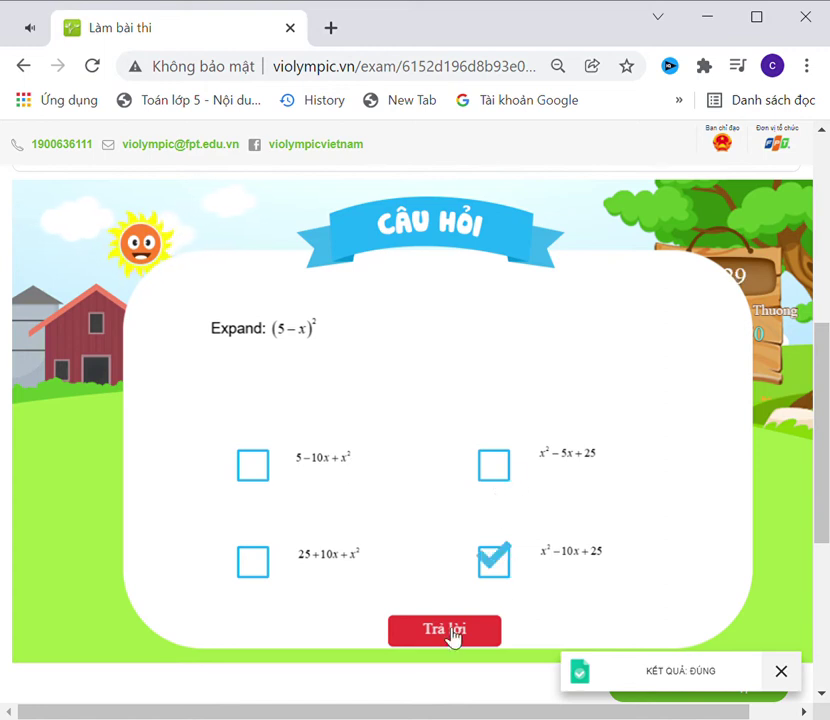
pyautogui.click(452, 633)
# Submit 80 for angle A of the equal-diagonal trapezoid and -8 for the expression given x + 3y = -2.
pyautogui.click(342, 541)
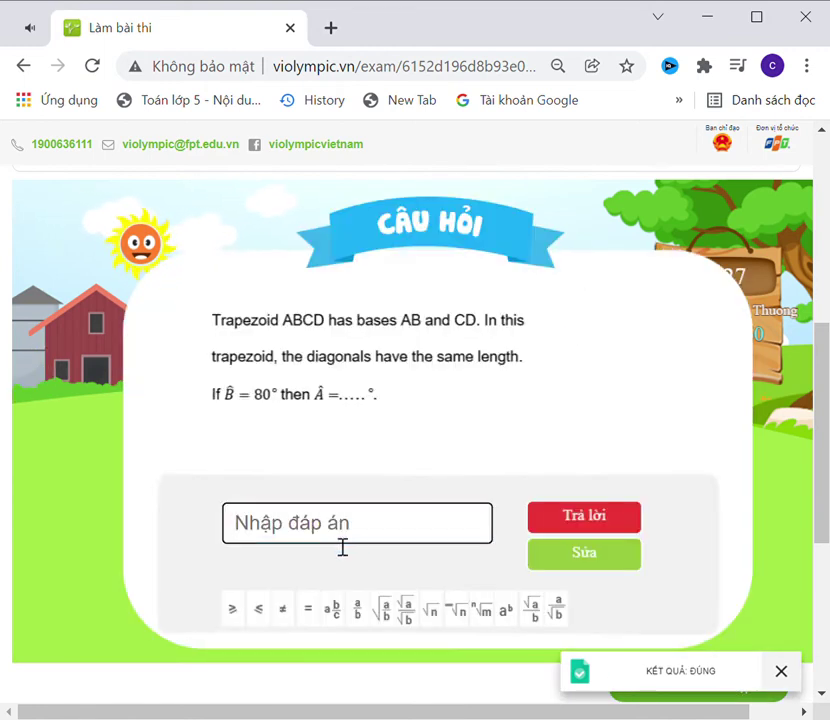
pyautogui.write('80')
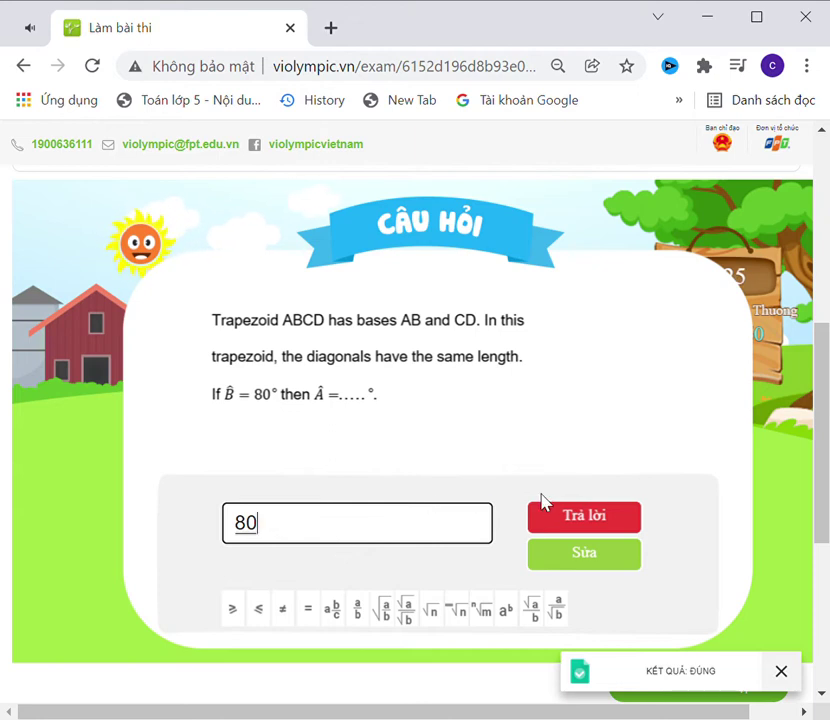
pyautogui.click(550, 517)
pyautogui.click(359, 530)
pyautogui.write('-')
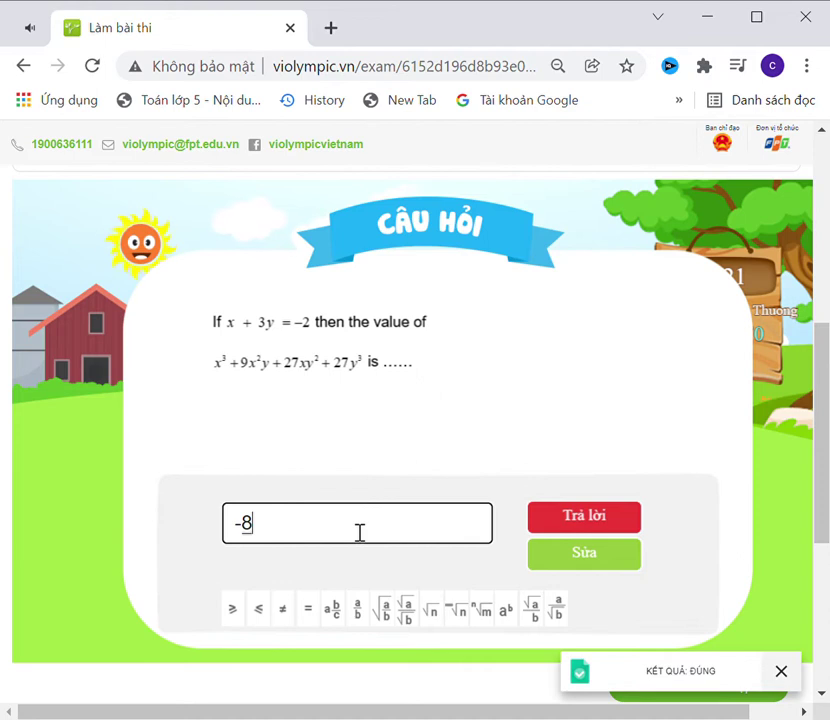
pyautogui.click(561, 526)
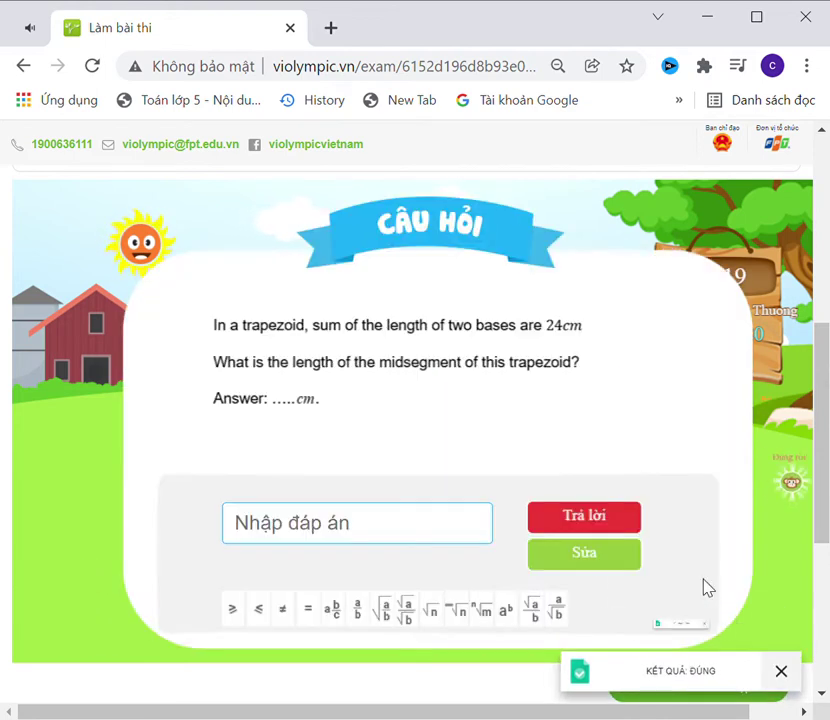
# Submit 12 cm as the trapezoid's midsegment length and 0 as the value of a + b in the (1−x)³ question.
pyautogui.click(411, 538)
pyautogui.write('12')
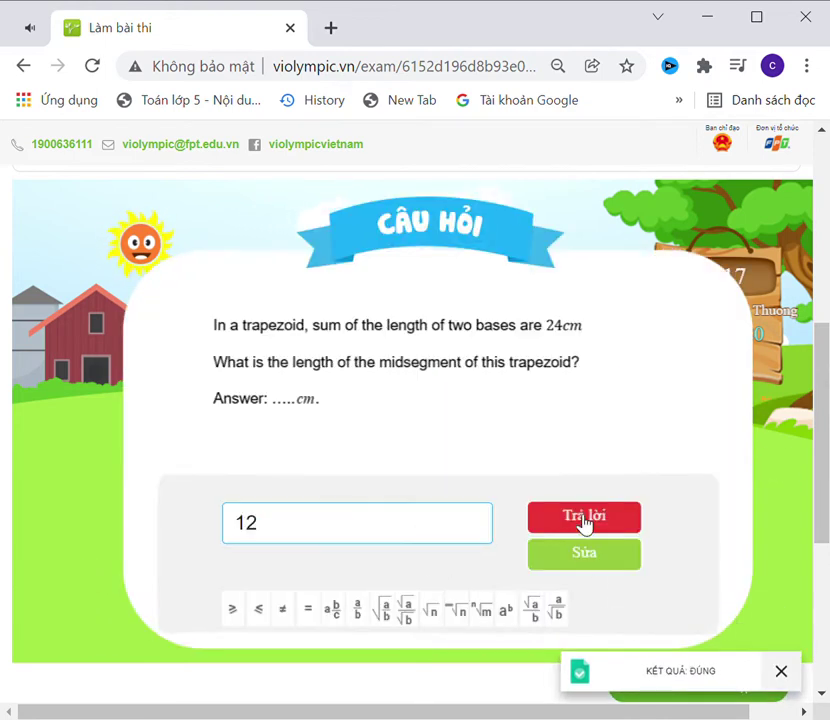
pyautogui.click(586, 526)
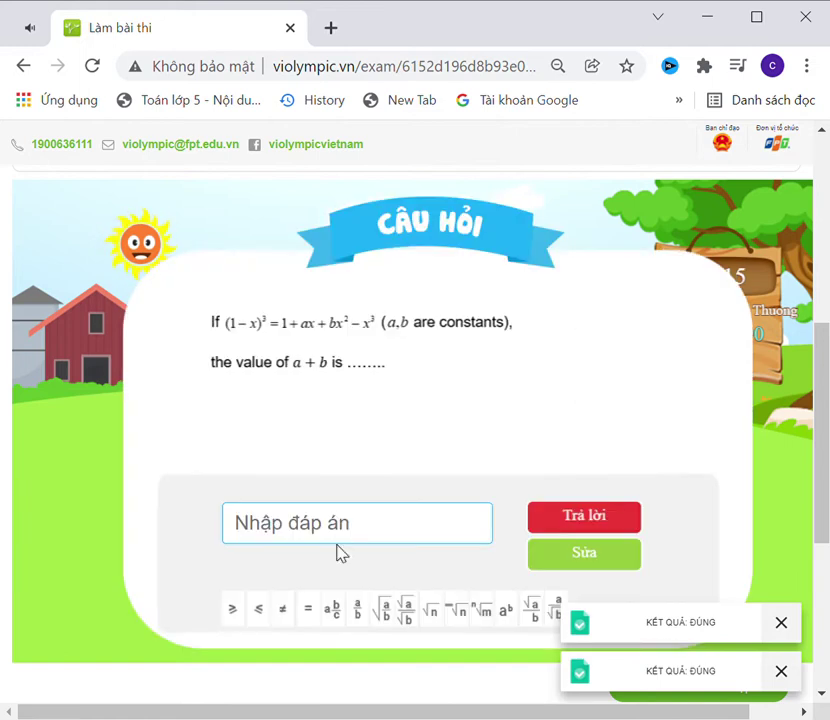
pyautogui.click(344, 538)
pyautogui.write('0')
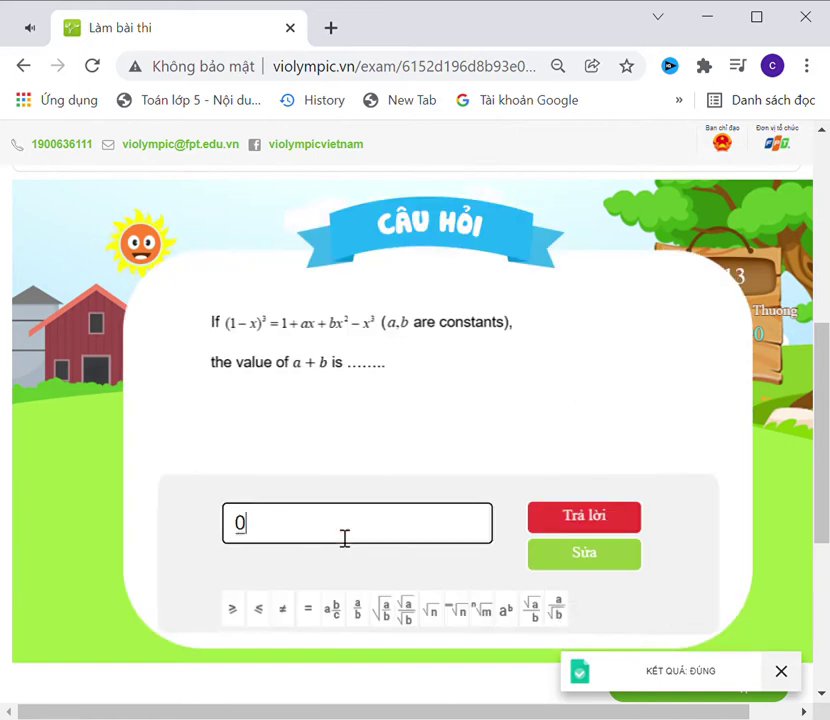
pyautogui.click(621, 534)
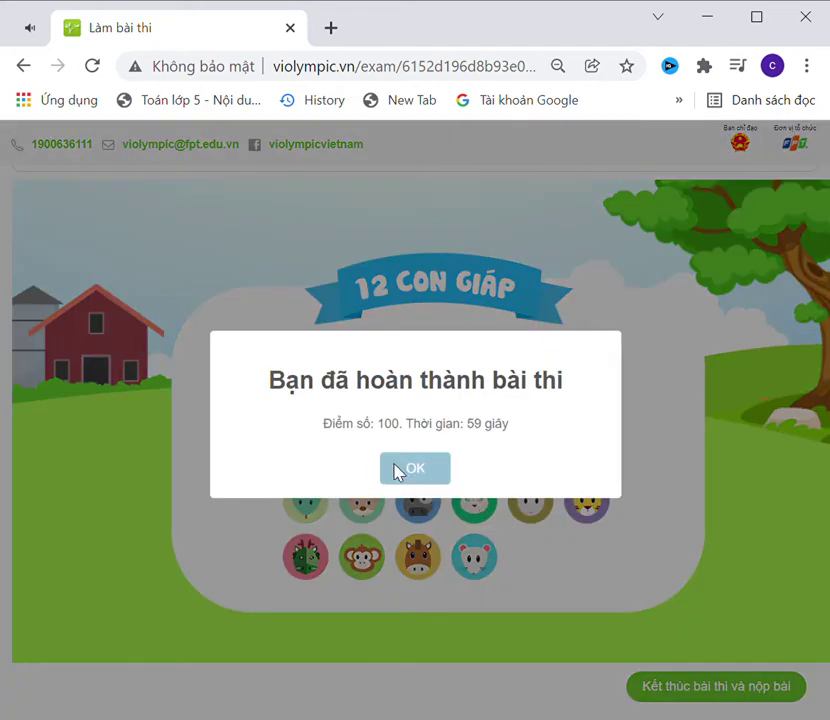
# Dismiss the exam completion message and start the next round.
pyautogui.click(396, 471)
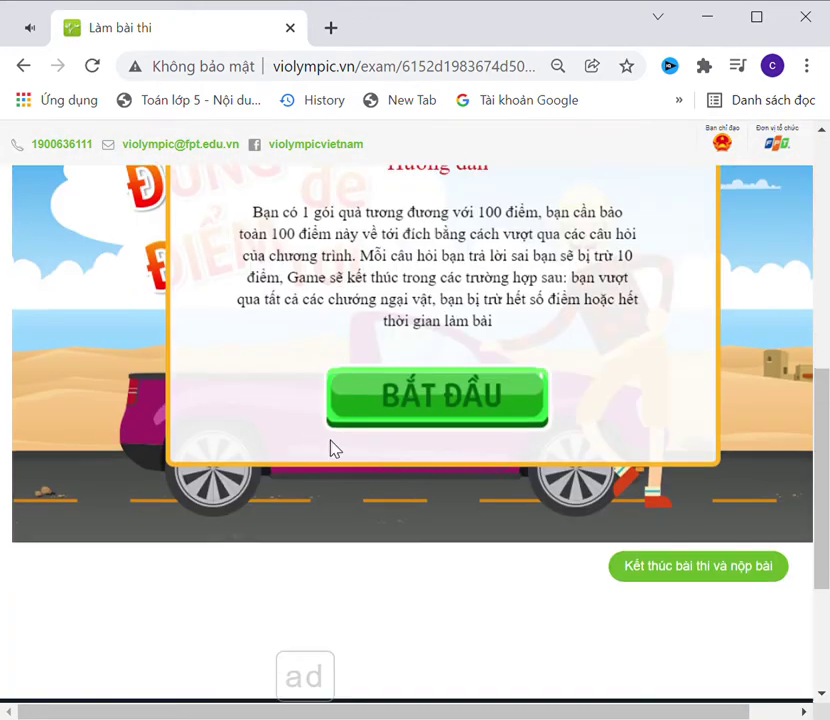
pyautogui.click(360, 418)
pyautogui.scroll(-2, 450, 459)
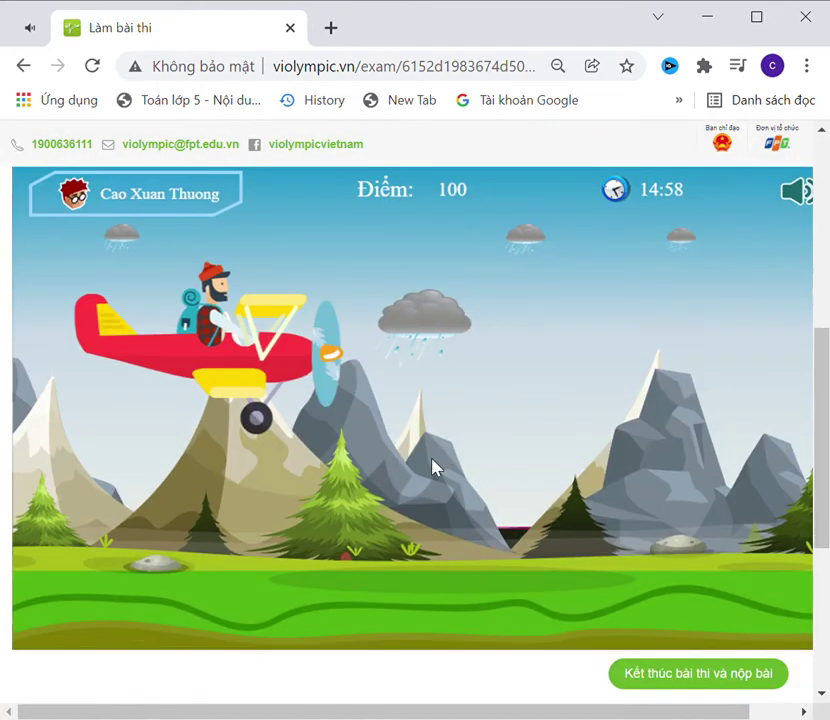
# Submit 2 for the number of diagonals of a trapezoid and 8 cm for the length of side BC.
pyautogui.write('2')
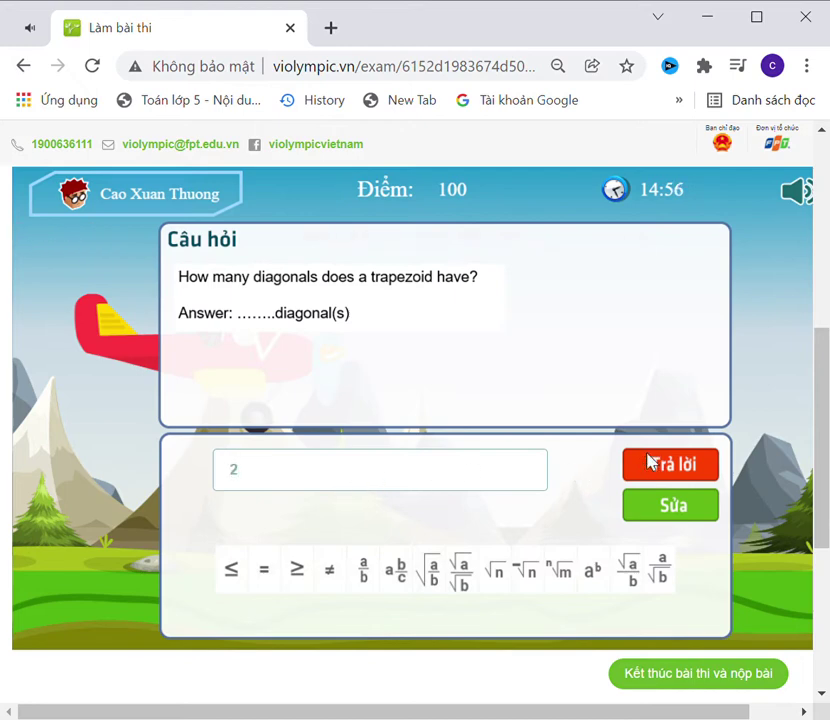
pyautogui.click(660, 463)
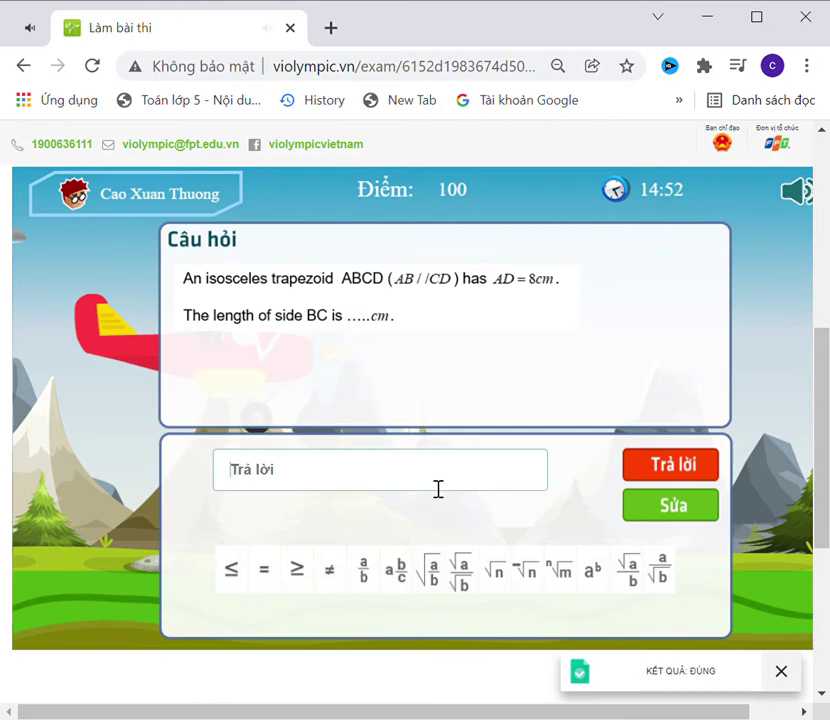
pyautogui.write('8')
pyautogui.click(640, 462)
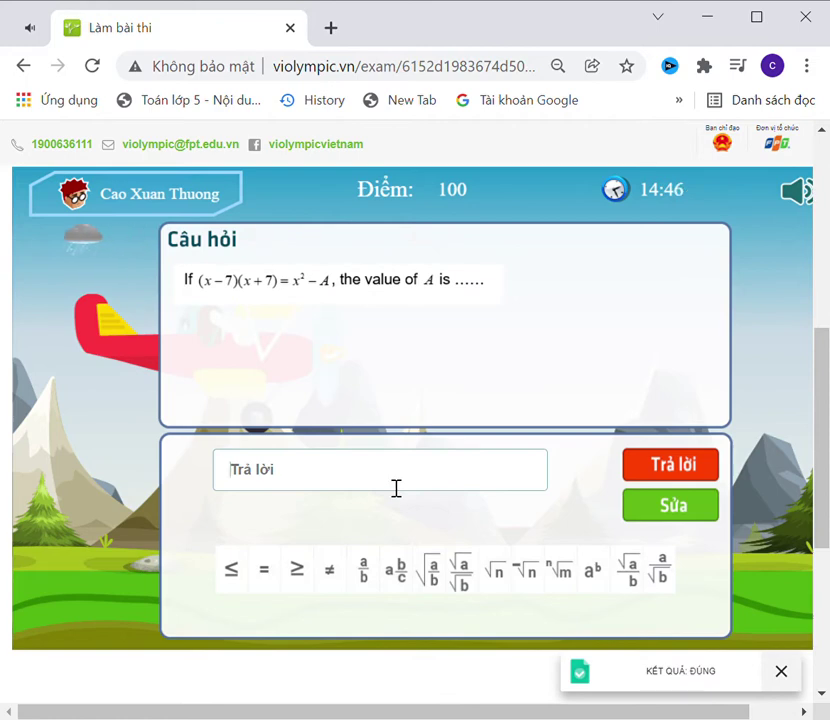
# Submit 49 as the value of A in (x−7)(x+7), and choose 64a³−144a²b+108ab²−27b³ as the expansion of (4a−3b)³.
pyautogui.write('49')
pyautogui.click(678, 449)
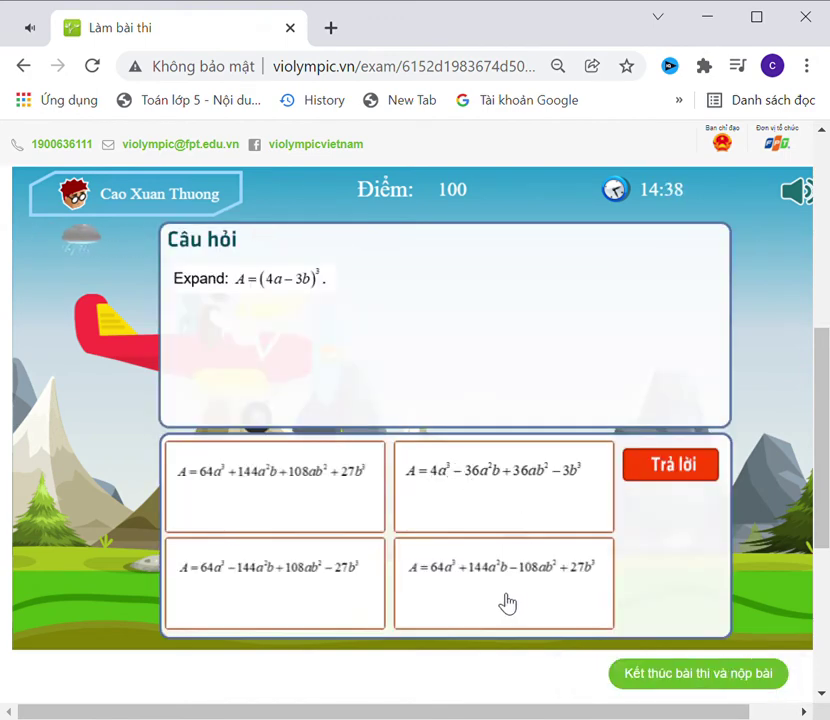
pyautogui.click(380, 608)
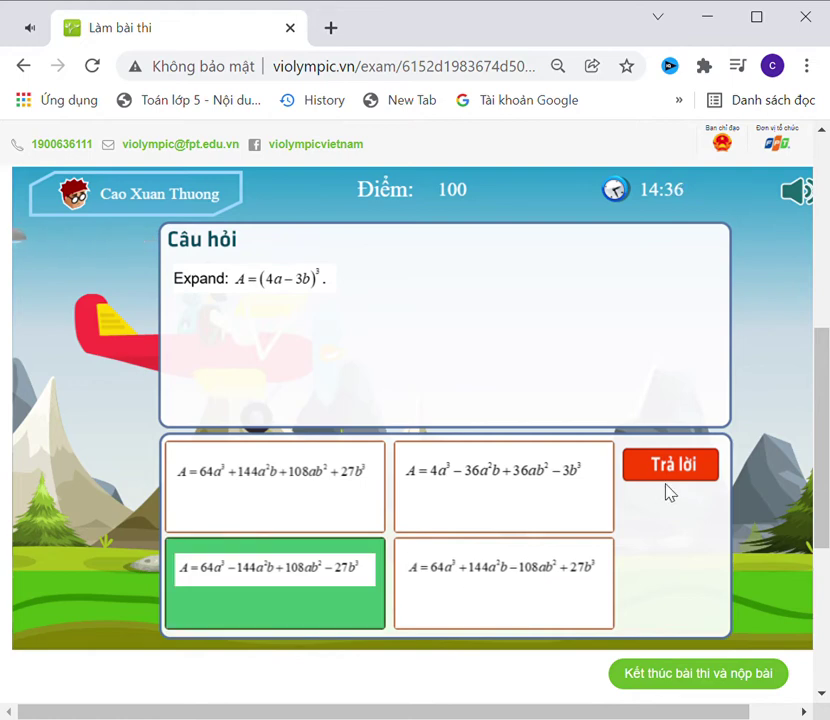
pyautogui.click(668, 470)
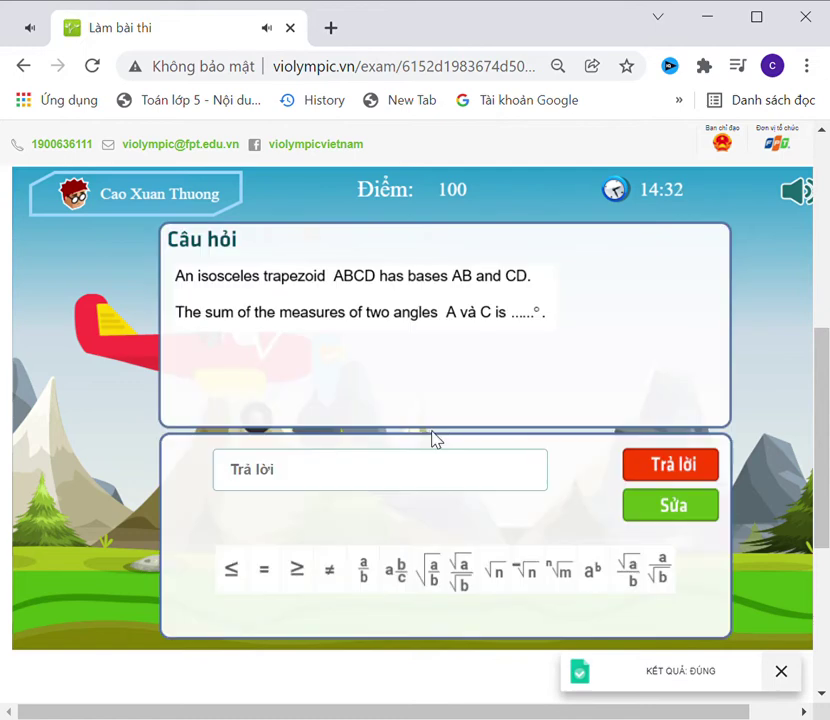
# Submit 180 as the sum of angles A and C, and 1000000 as the value of the polynomial at x = 97.
pyautogui.click(416, 482)
pyautogui.write('180')
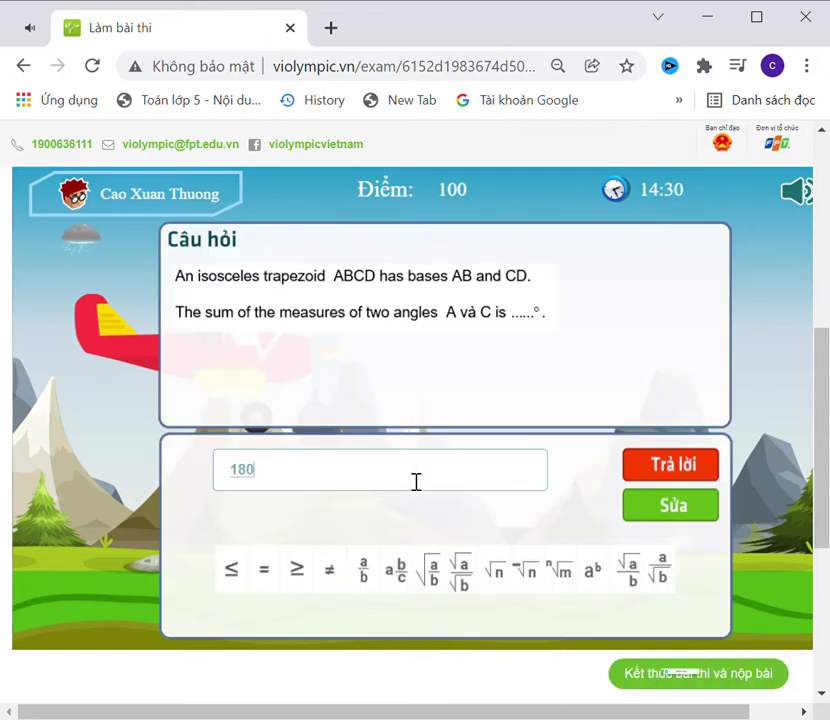
pyautogui.click(647, 465)
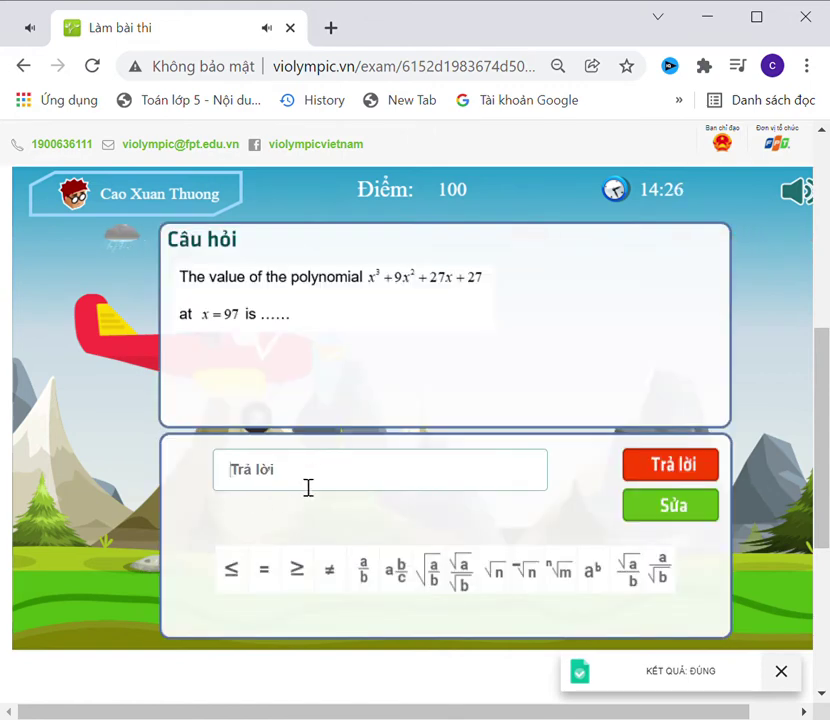
pyautogui.click(310, 481)
pyautogui.write('10000')
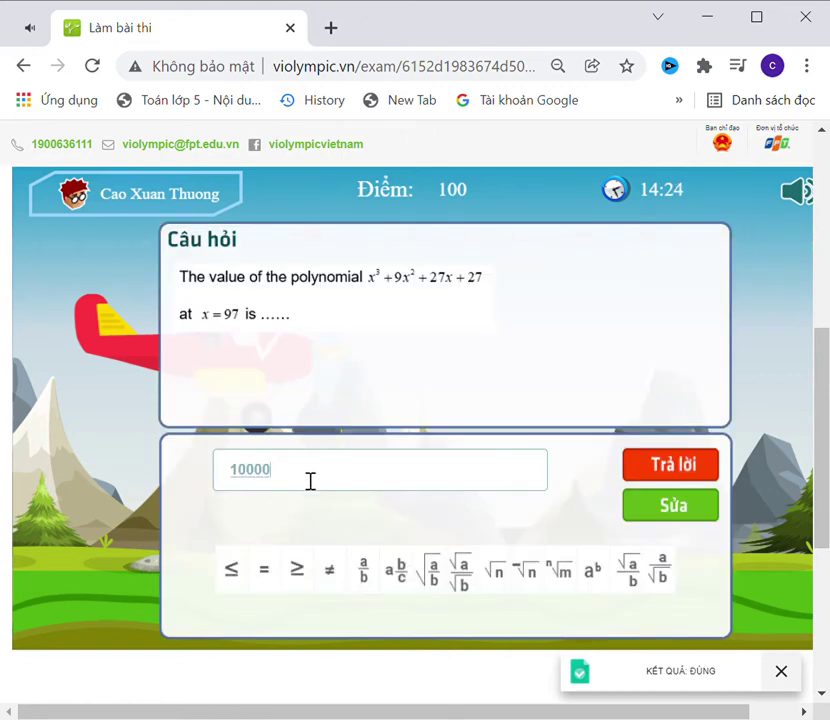
pyautogui.write('00')
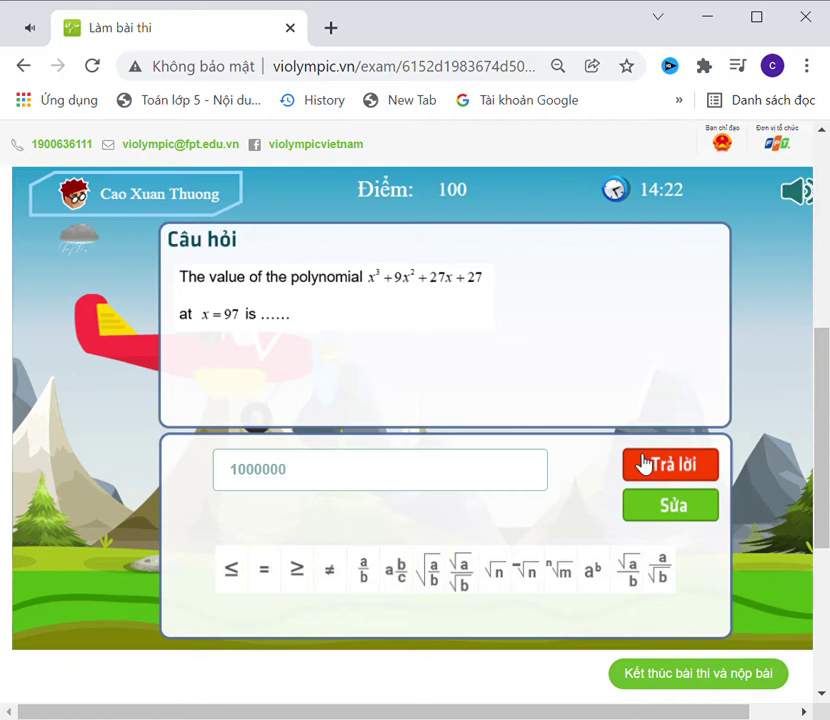
pyautogui.click(643, 465)
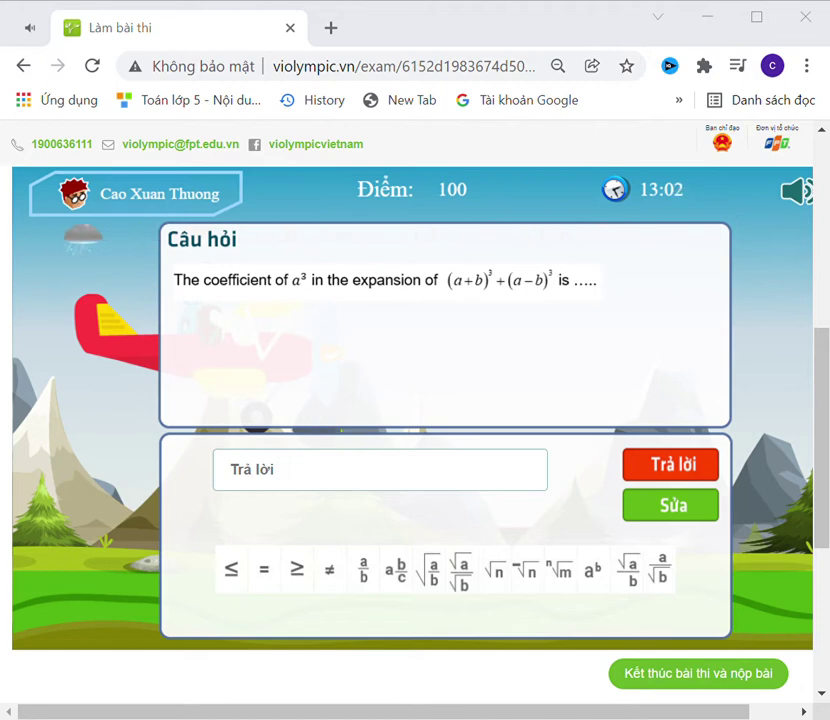
pyautogui.click(485, 464)
pyautogui.write('7')
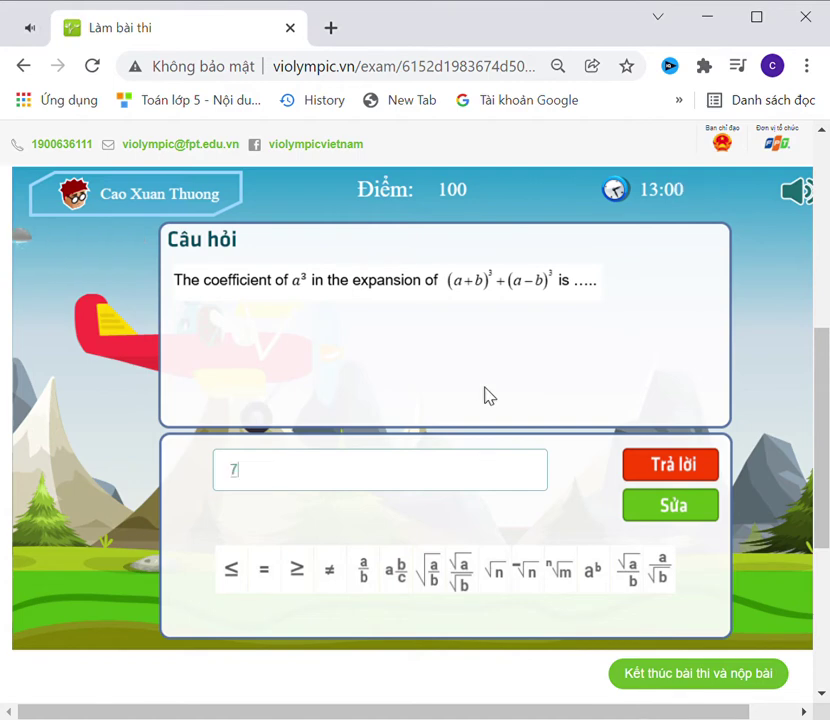
pyautogui.write('5')
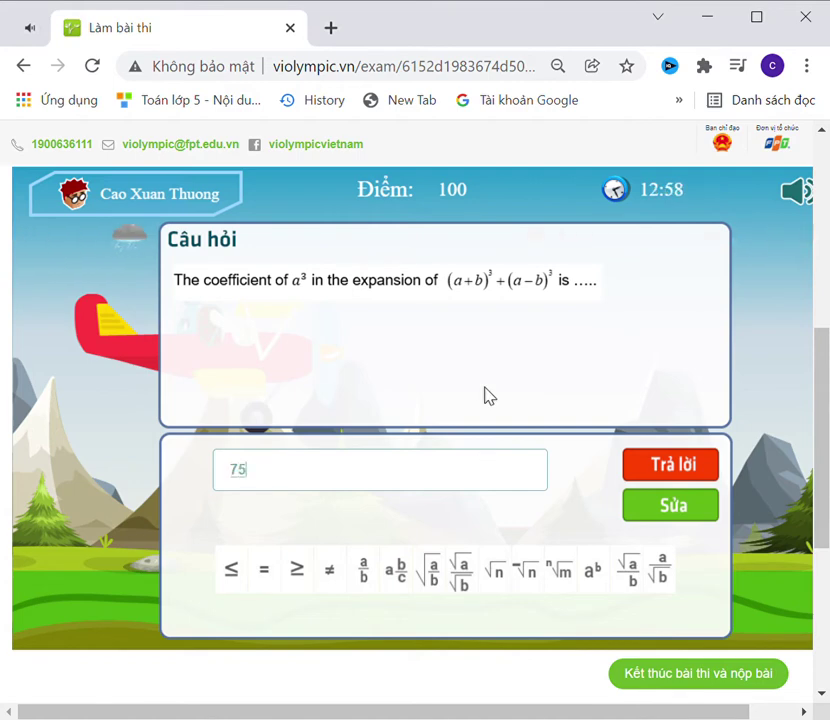
pyautogui.press('BackSpace')
pyautogui.press('BackSpace')
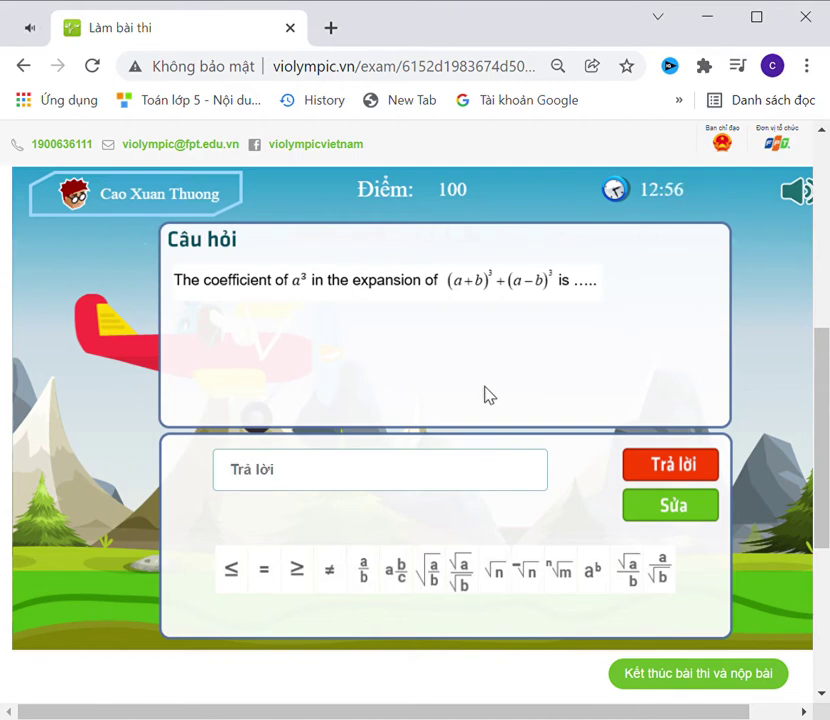
# Submit 2 as the coefficient of a³ and 4 as the value of M in the (x+y)²−(x−y)² question.
pyautogui.write('2')
pyautogui.click(660, 465)
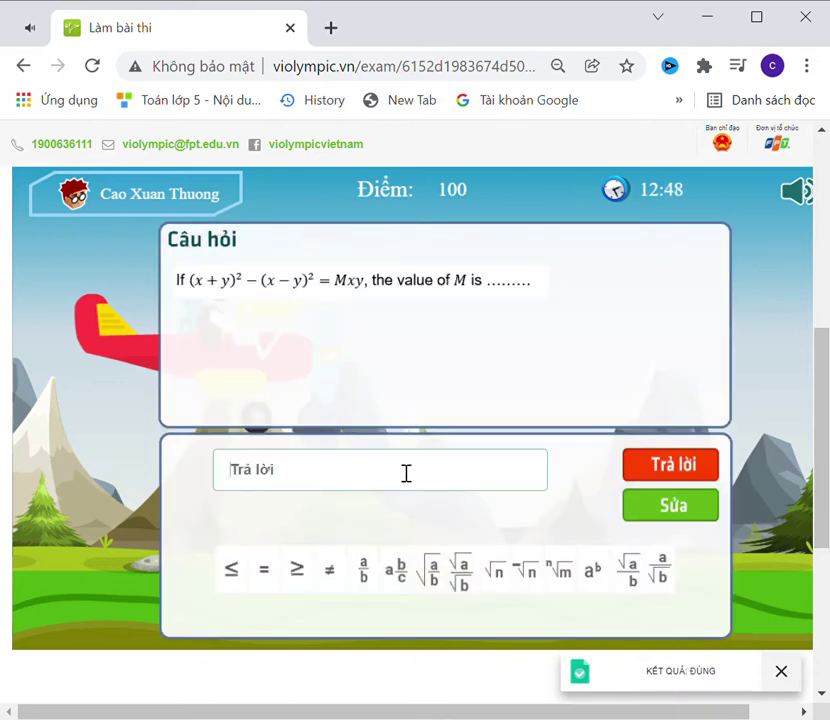
pyautogui.write('4')
pyautogui.click(658, 468)
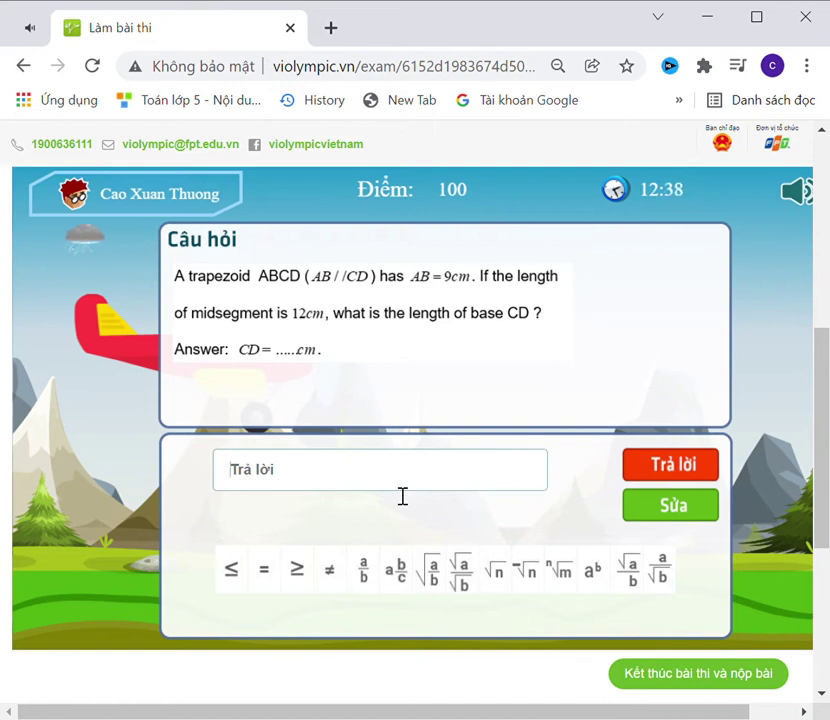
# Submit 15 cm as the length of base CD for the trapezoid with AB = 9 cm and midsegment 12 cm.
pyautogui.click(462, 452)
pyautogui.write('15')
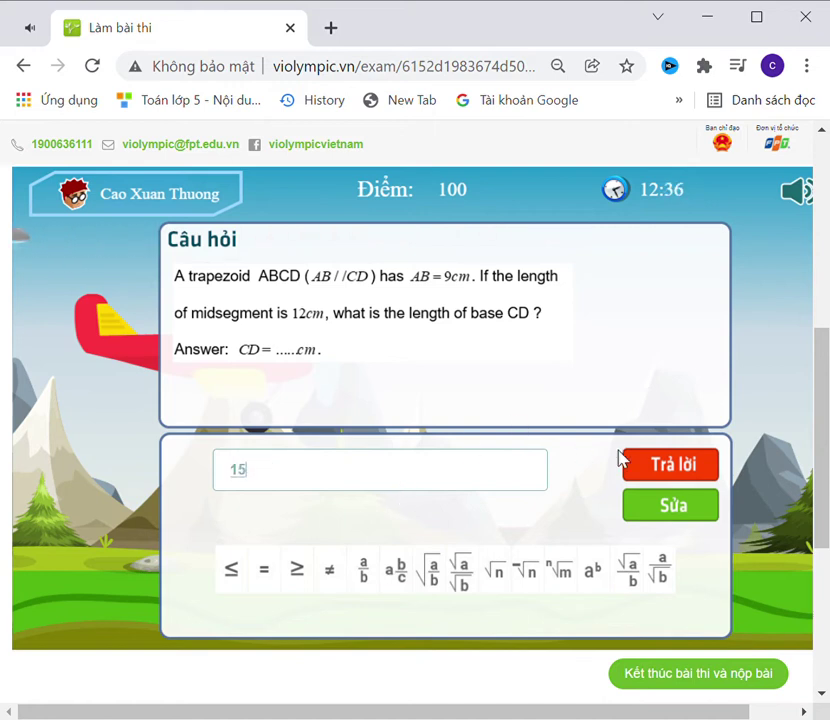
pyautogui.click(630, 470)
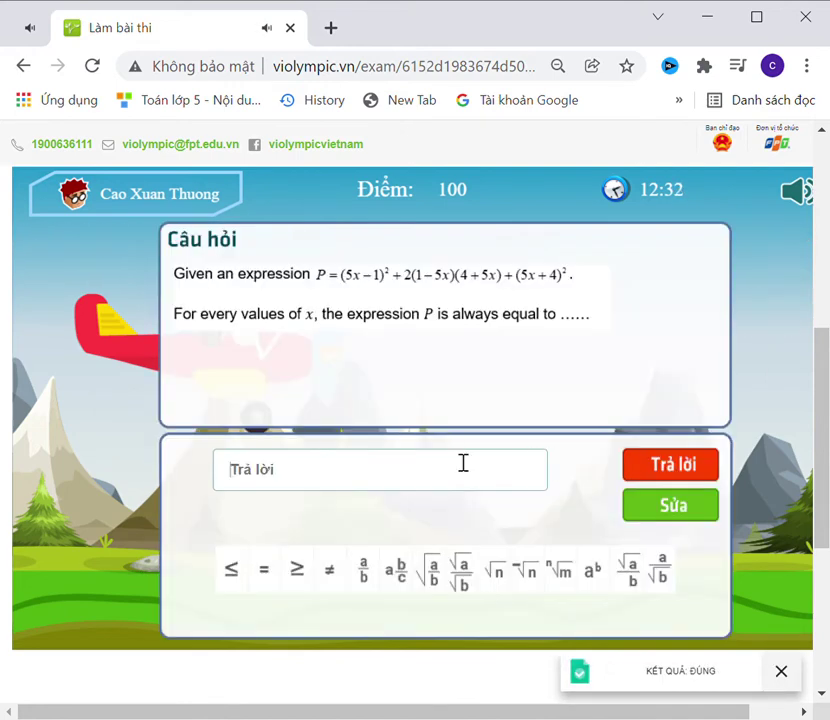
# Submit 25 as the constant value of expression P, and dismiss the exam completion message.
pyautogui.write('25')
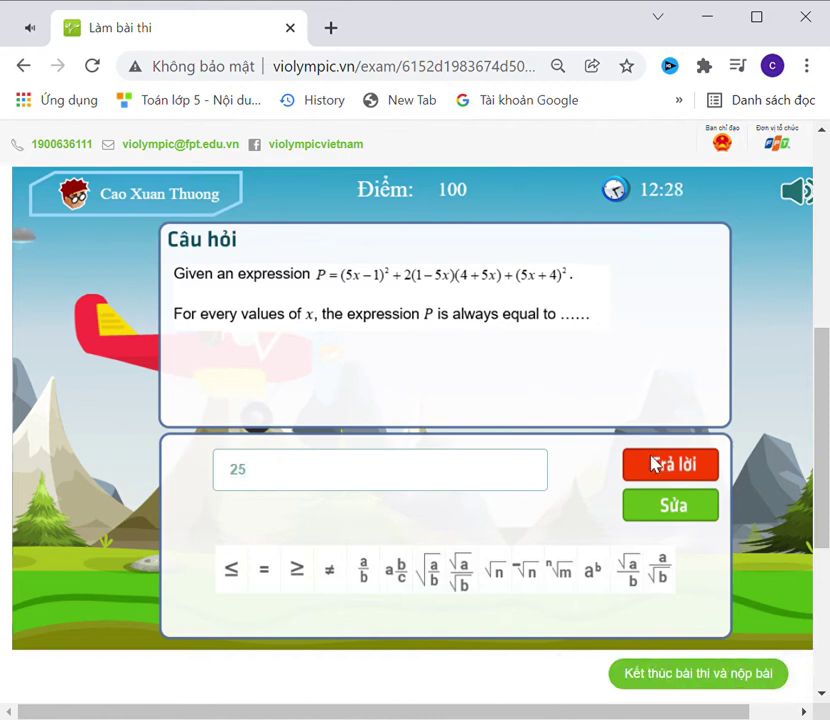
pyautogui.click(654, 466)
pyautogui.scroll(2, 517, 489)
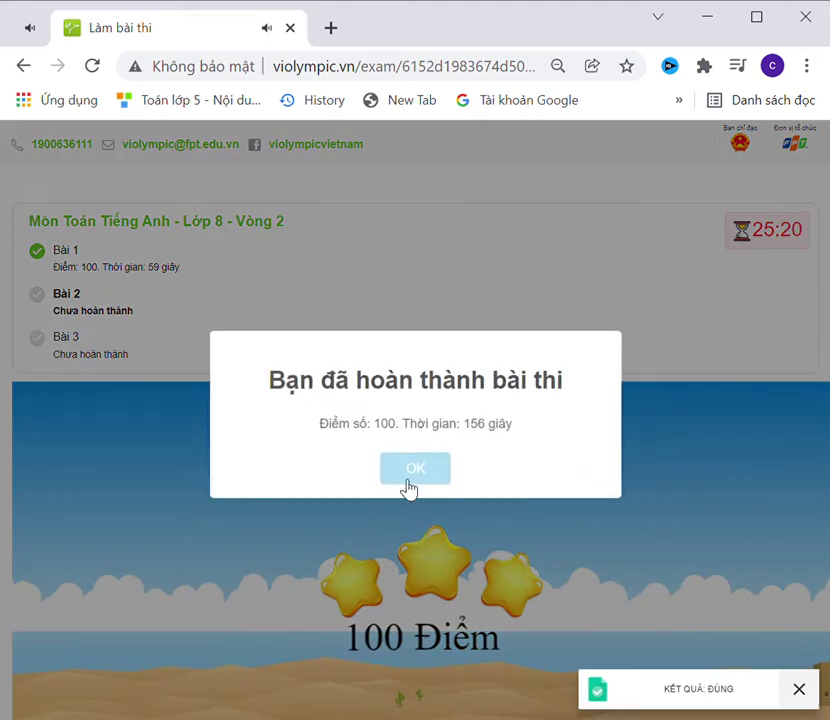
pyautogui.click(409, 488)
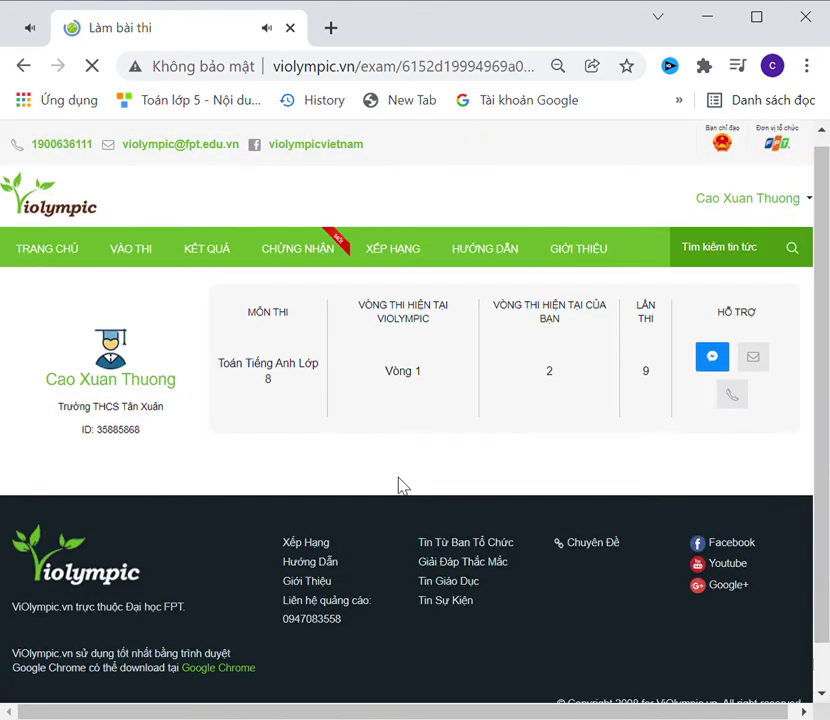
# Submit 36 as the leading coefficient of (6x−3)², and 1 as the number of midsegments of trapezoid ABCD.
pyautogui.click(284, 315)
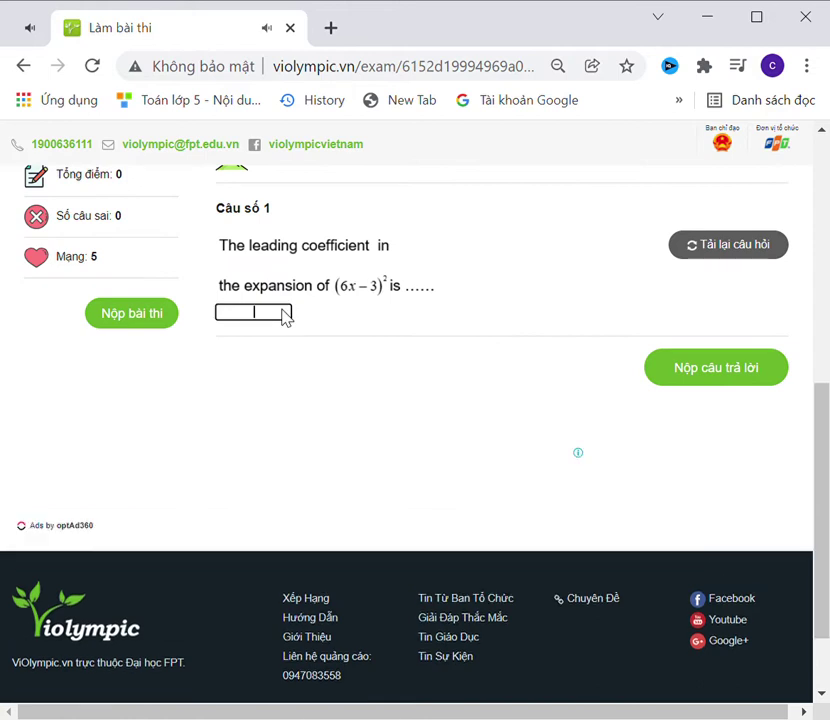
pyautogui.write('36')
pyautogui.click(677, 358)
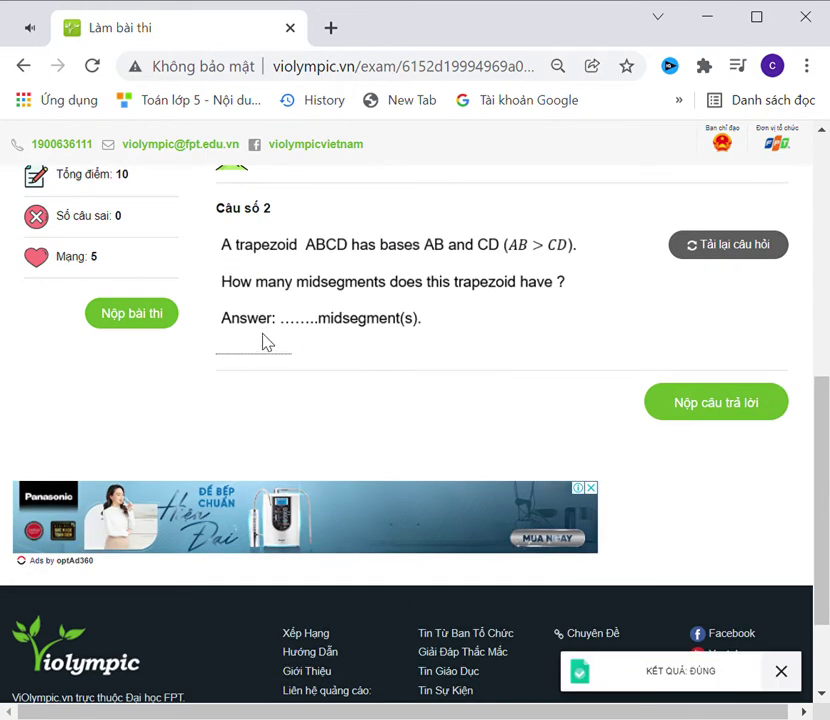
pyautogui.click(273, 350)
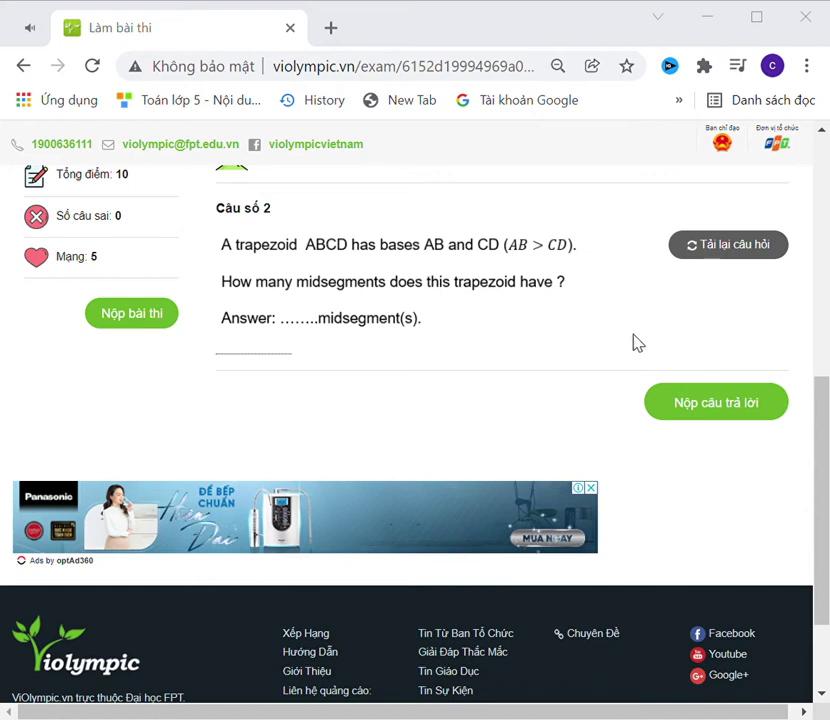
pyautogui.click(285, 352)
pyautogui.write('1')
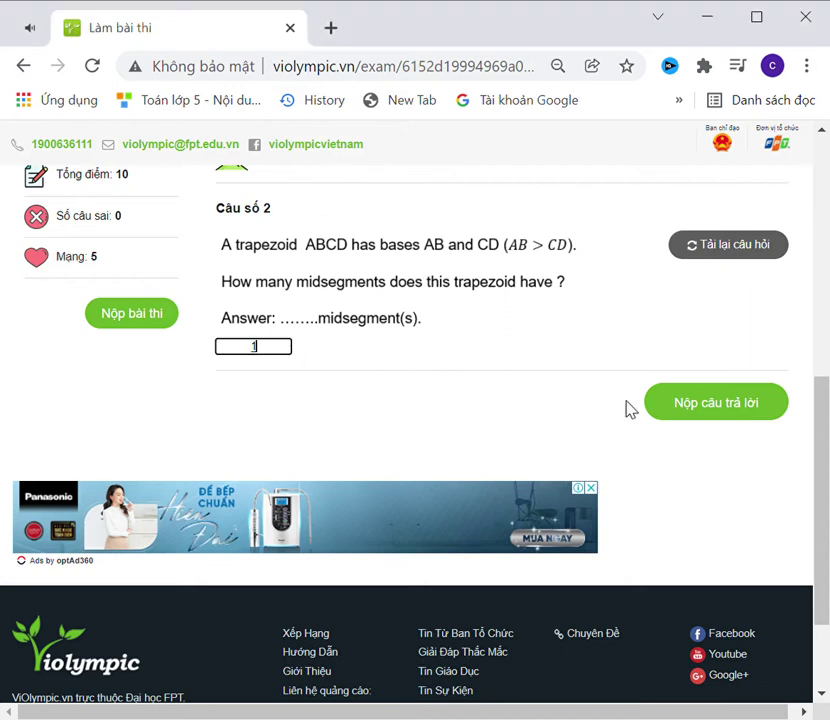
pyautogui.click(698, 403)
# Submit 3 as the number of midsegments of a triangle, and 12 cm as the length of side BC in the isosceles trapezoid.
pyautogui.click(288, 316)
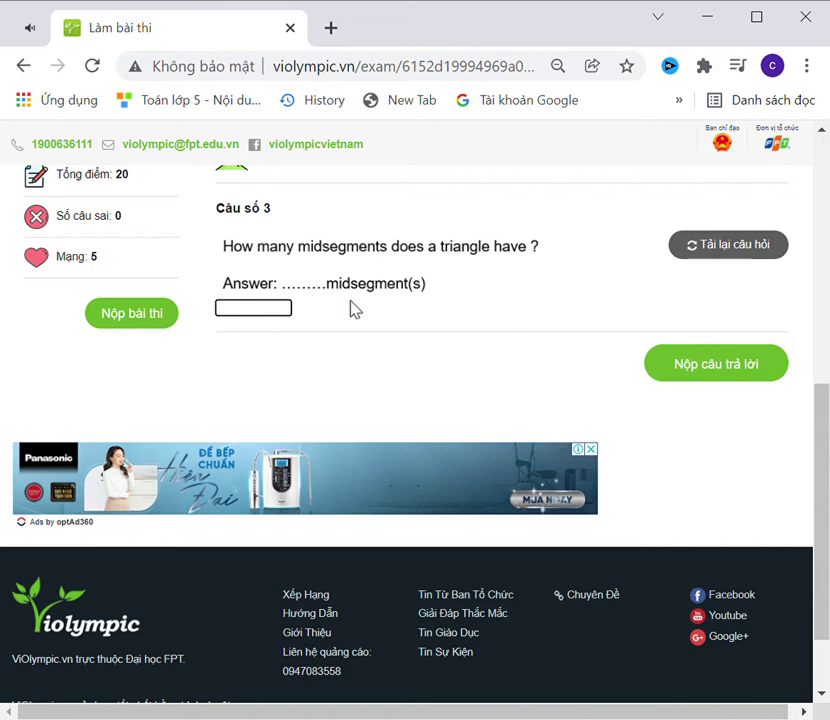
pyautogui.write('3')
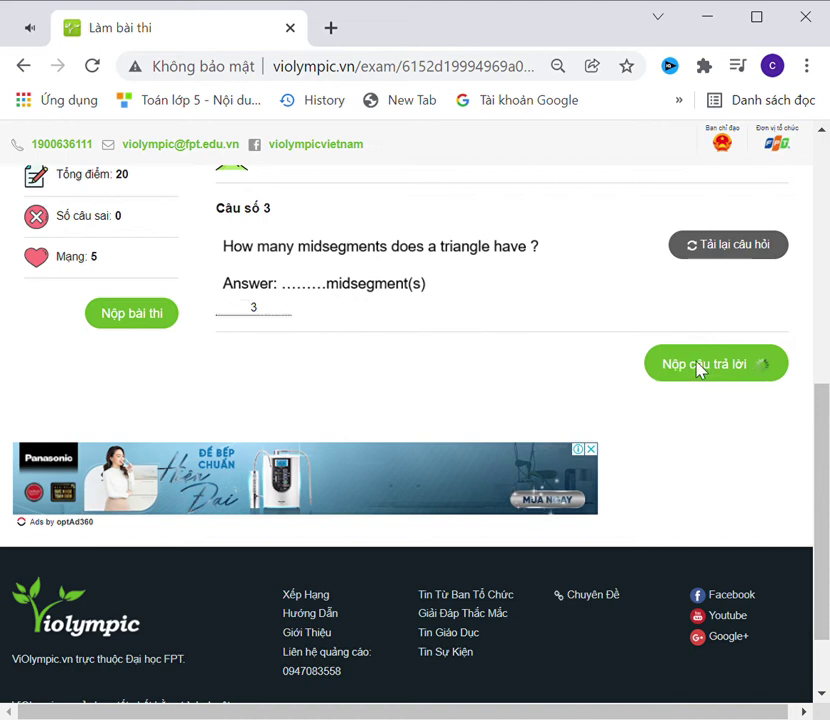
pyautogui.click(700, 366)
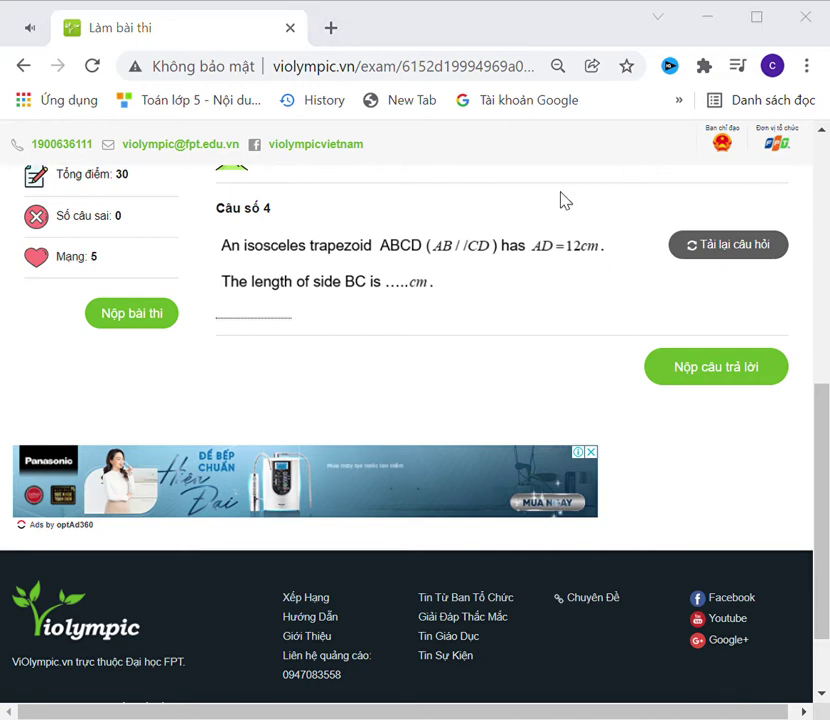
pyautogui.click(296, 320)
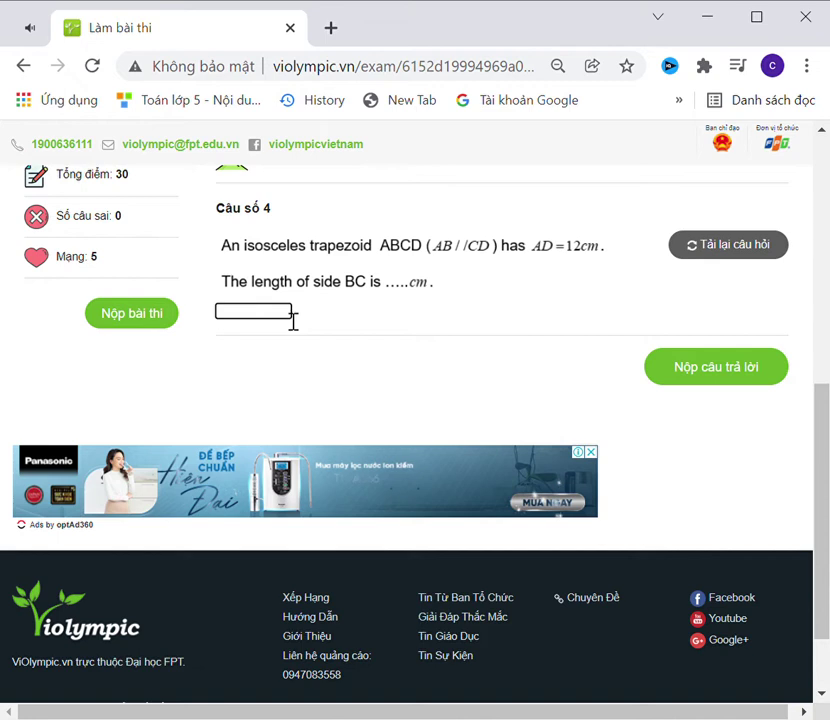
pyautogui.write('12')
pyautogui.click(703, 371)
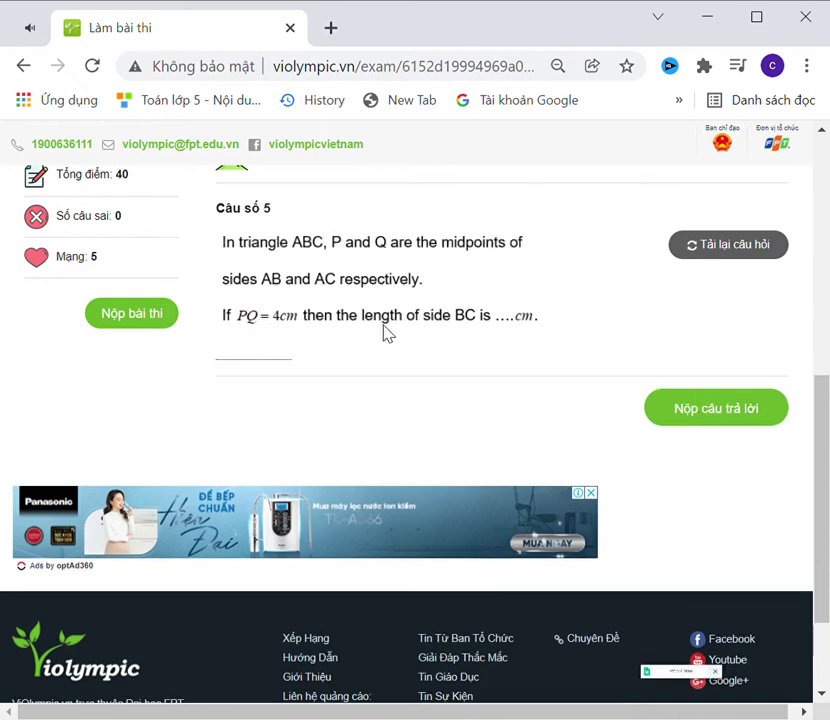
# Submit 8 cm as the length of BC for PQ = 4 cm, and 36 as the coefficient of a in (3a−2)³.
pyautogui.click(275, 355)
pyautogui.write('8')
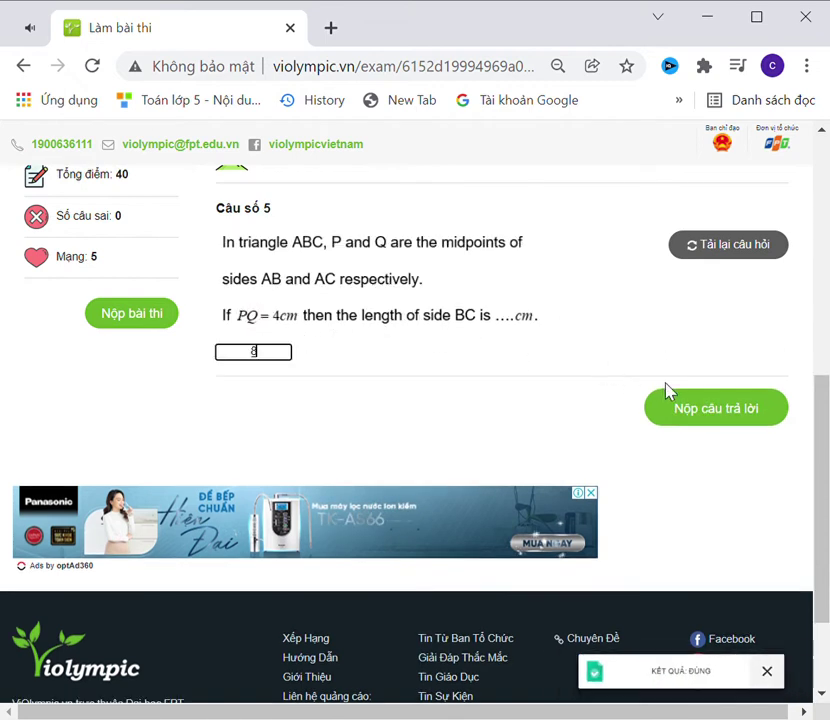
pyautogui.click(695, 418)
pyautogui.click(270, 318)
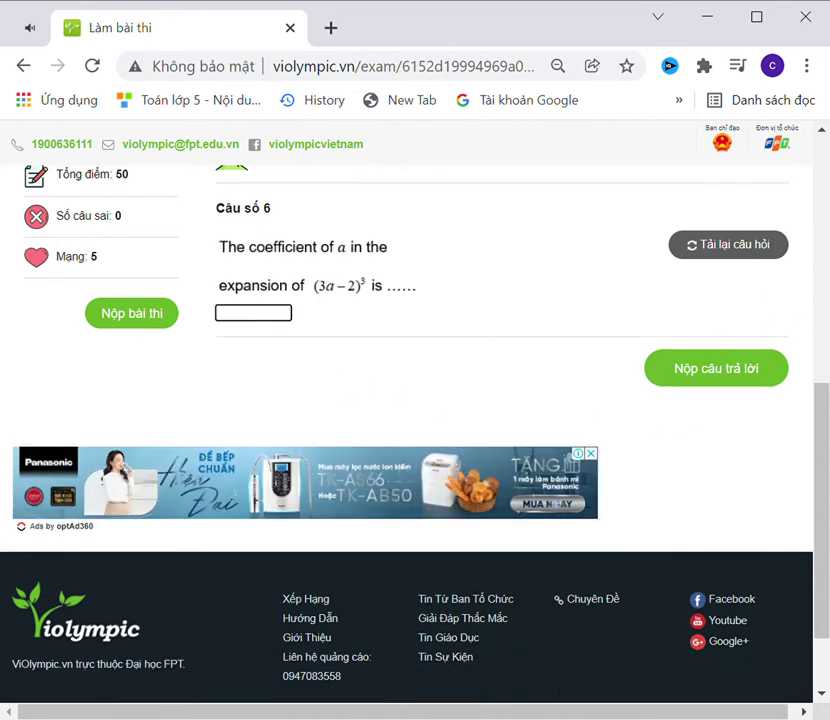
pyautogui.hotkey('alt', 'Tab')
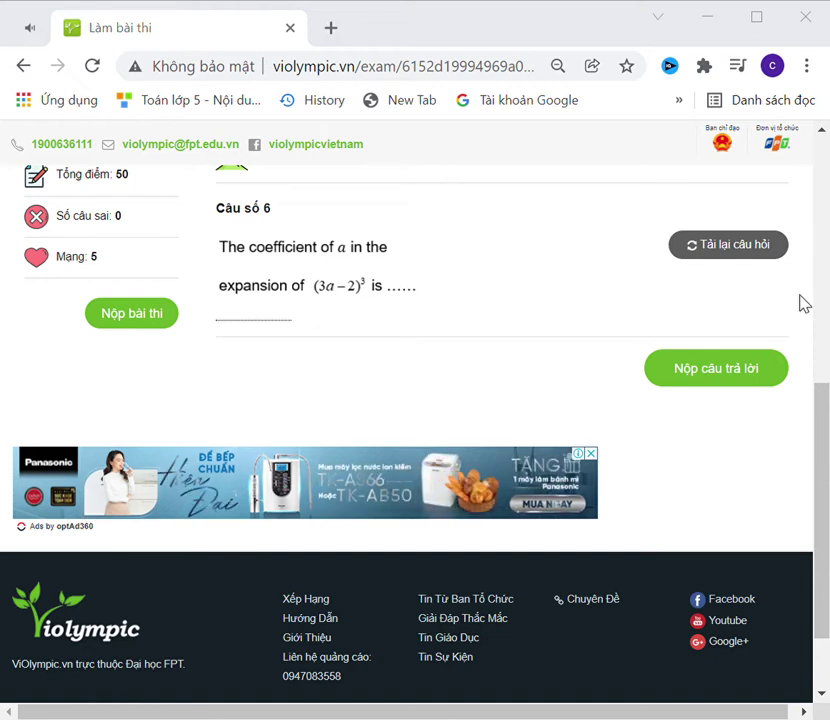
pyautogui.scroll(-2, 450, 311)
pyautogui.scroll(2, 530, 324)
pyautogui.click(283, 320)
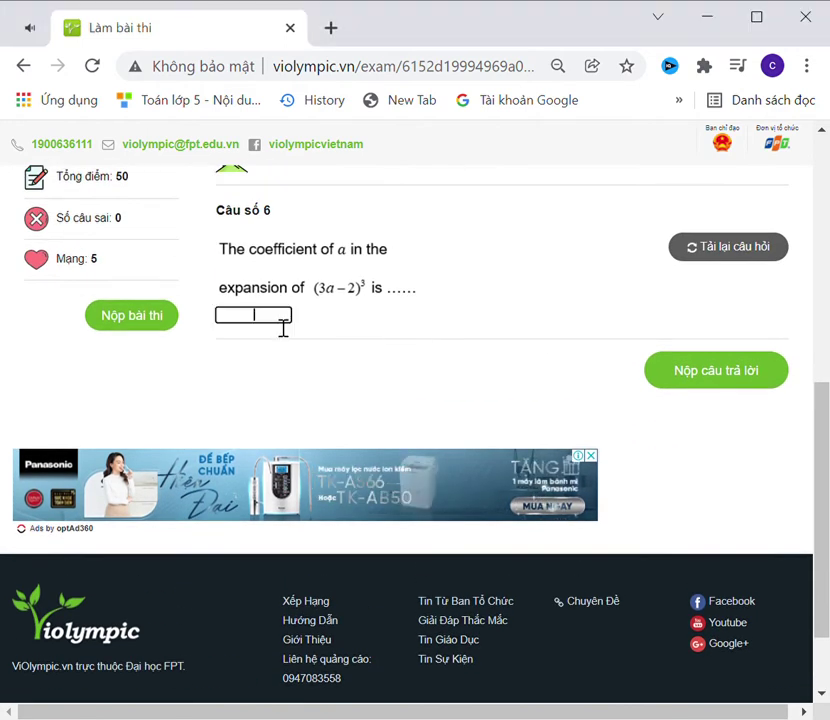
pyautogui.write('36')
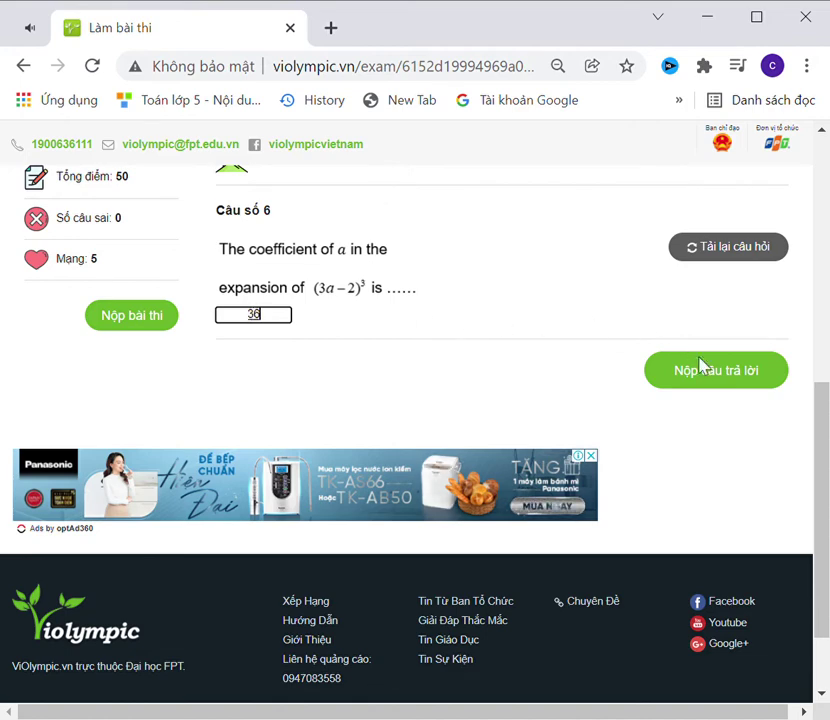
pyautogui.click(700, 367)
# Submit 4 as the value of m in (a−2b)(a+2b) = a²−mb².
pyautogui.click(278, 281)
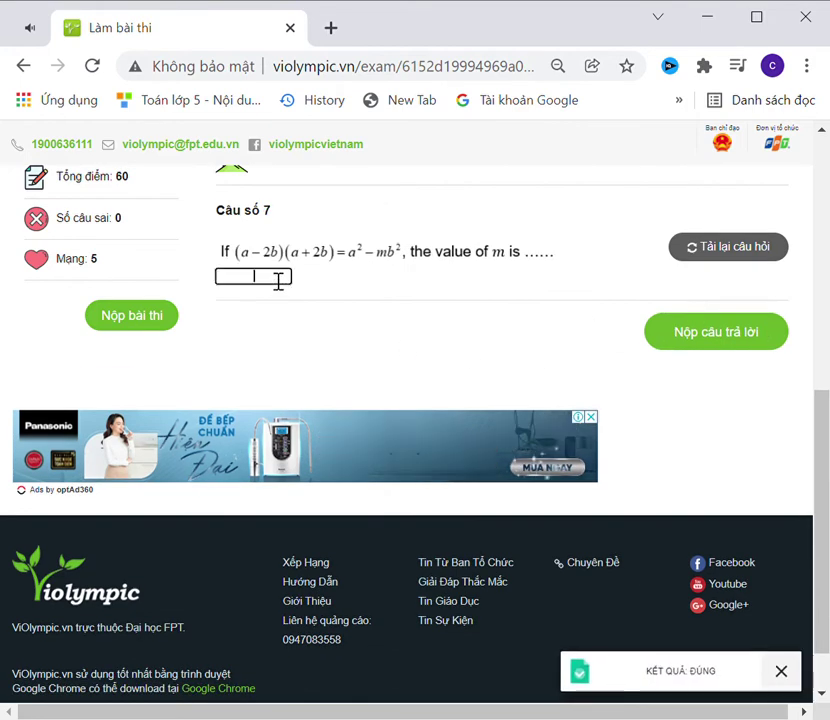
pyautogui.write('4')
pyautogui.click(663, 345)
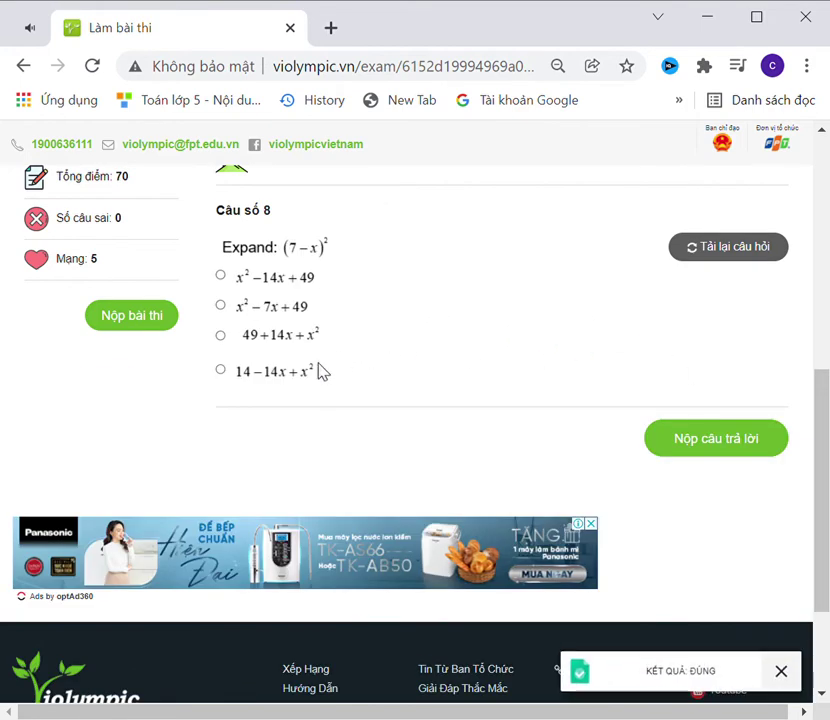
# Submit x²−14x+49 as the expansion of (7−x)², and 144 as the value of A in (x−12)(x+12) = x²−A.
pyautogui.click(297, 283)
pyautogui.click(712, 442)
pyautogui.click(279, 281)
pyautogui.write('144')
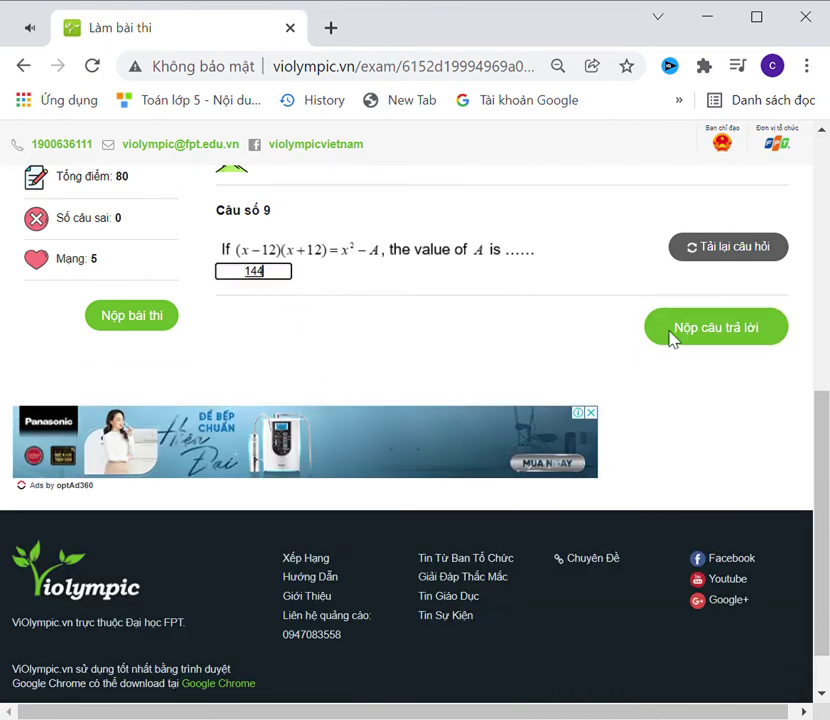
pyautogui.click(660, 330)
# Submit 9 as the value of a in the (x−3)³ question, and x²−14x+49 for the repeated (7−x)² expansion.
pyautogui.click(267, 311)
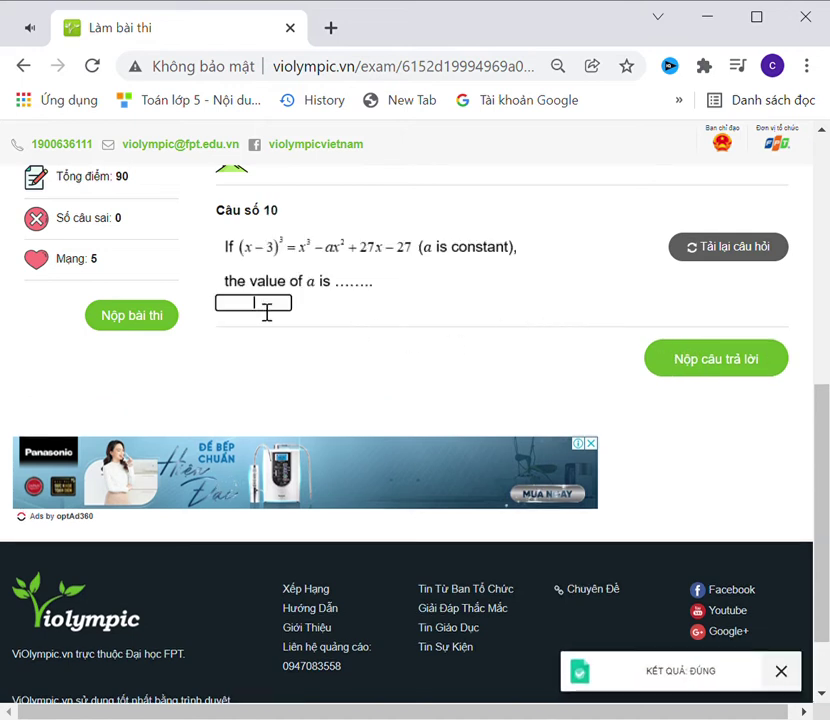
pyautogui.write('9')
pyautogui.click(672, 361)
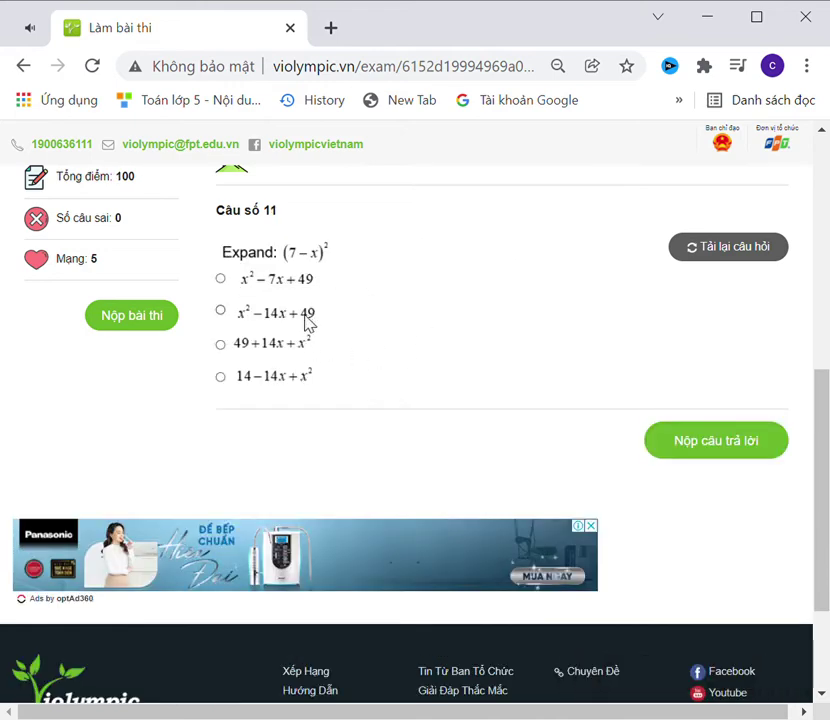
pyautogui.click(707, 442)
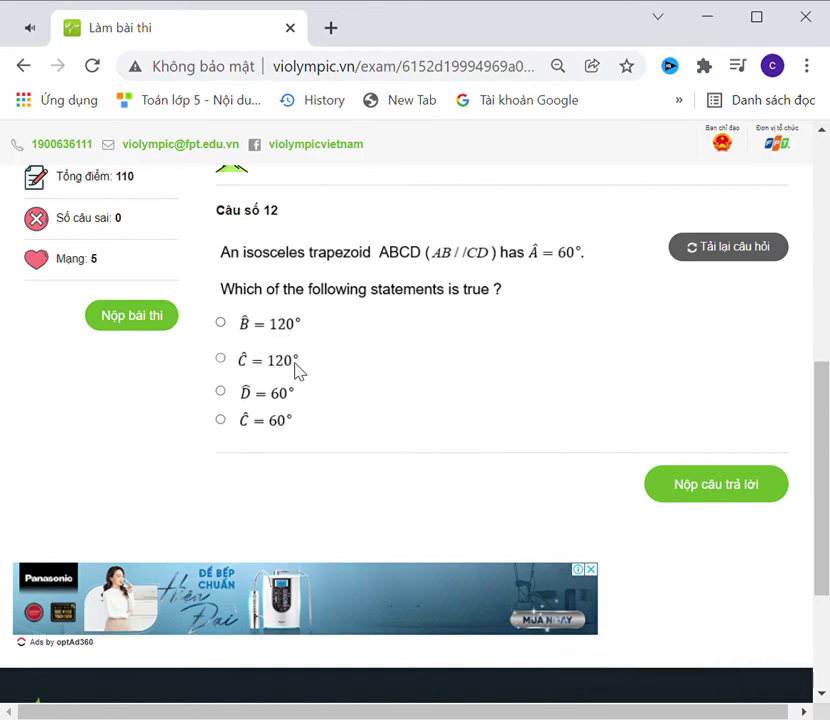
# Submit Ĉ = 120° as the true statement for the isosceles trapezoid, and 10 cm as the length of segment MN.
pyautogui.click(676, 488)
pyautogui.click(272, 355)
pyautogui.write('10')
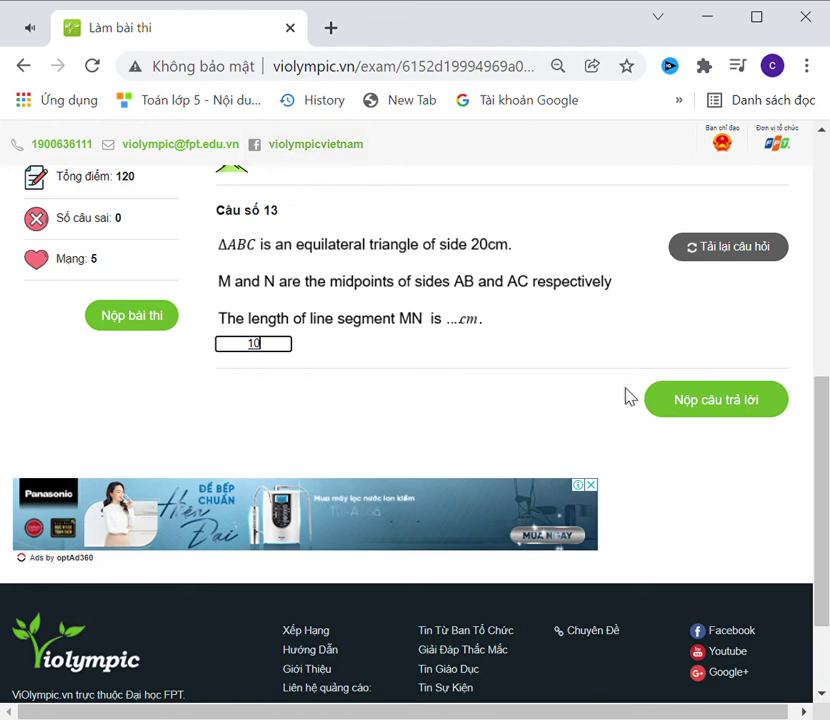
pyautogui.click(688, 410)
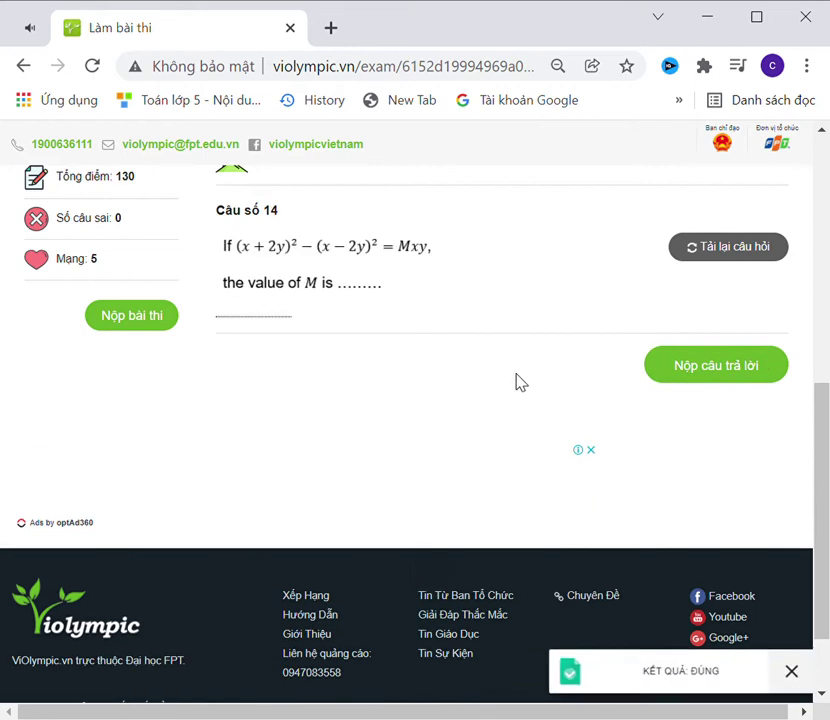
# Submit 8 as the value of M in (x+2y)²−(x−2y)² = Mxy, and 2 as the constant term of 4x²−3x+2.
pyautogui.click(261, 320)
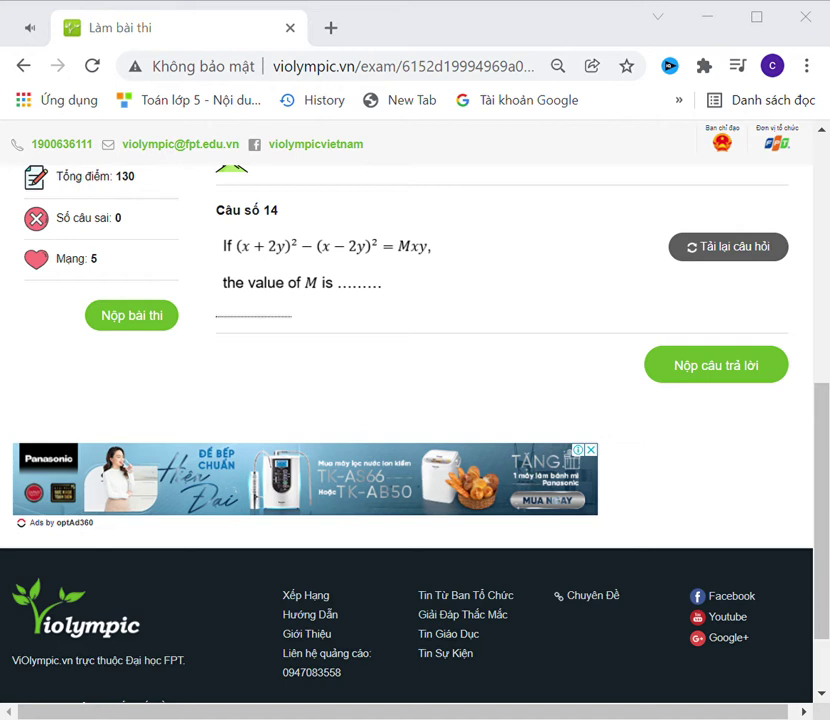
pyautogui.click(266, 311)
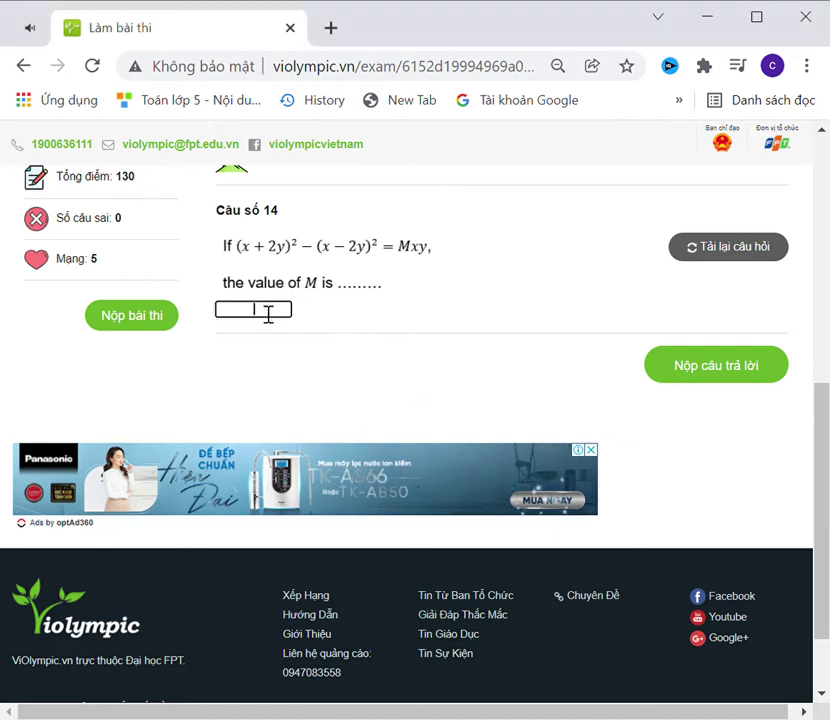
pyautogui.write('8')
pyautogui.click(732, 372)
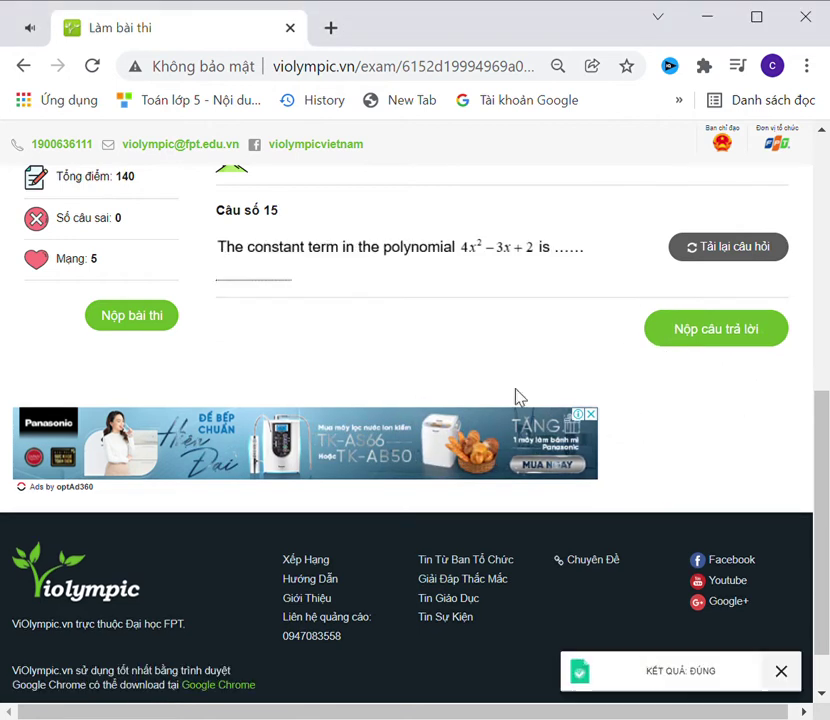
pyautogui.click(250, 277)
pyautogui.write('2')
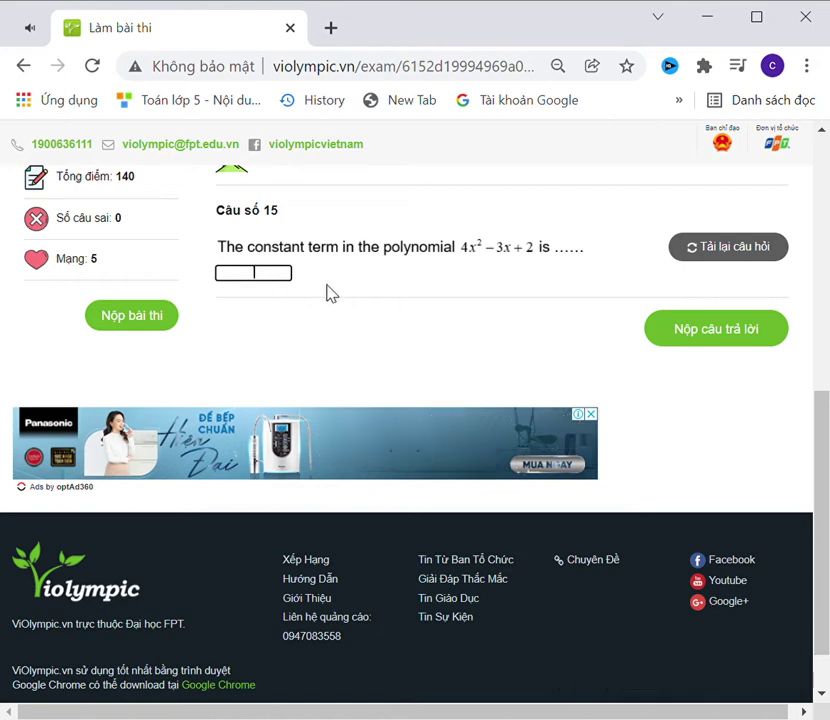
pyautogui.click(682, 335)
# Submit 5 as the value of a−b in the (3x−2/3)² question, and 110° as the measure of angle CED.
pyautogui.click(287, 339)
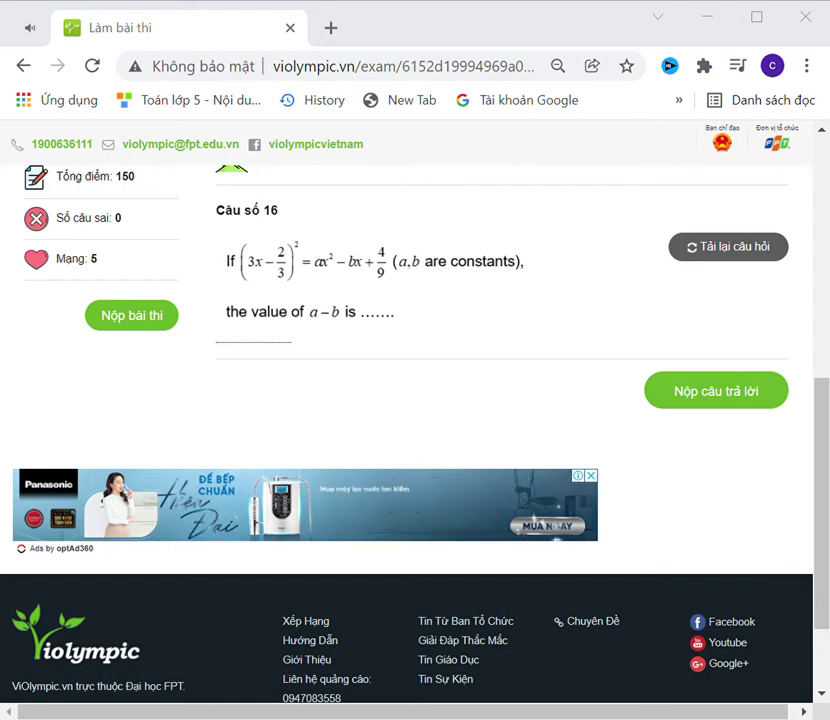
pyautogui.click(282, 344)
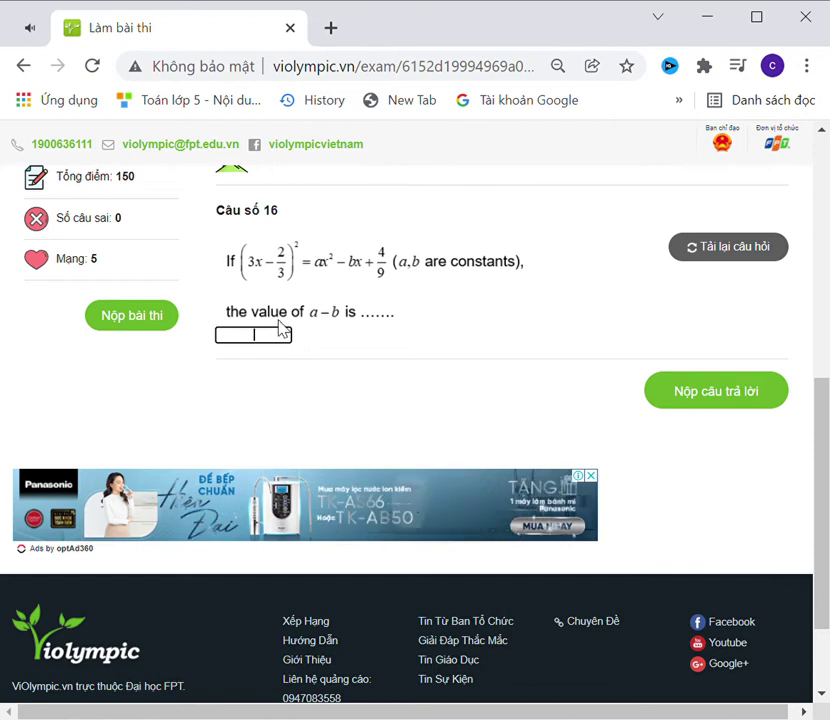
pyautogui.write('5')
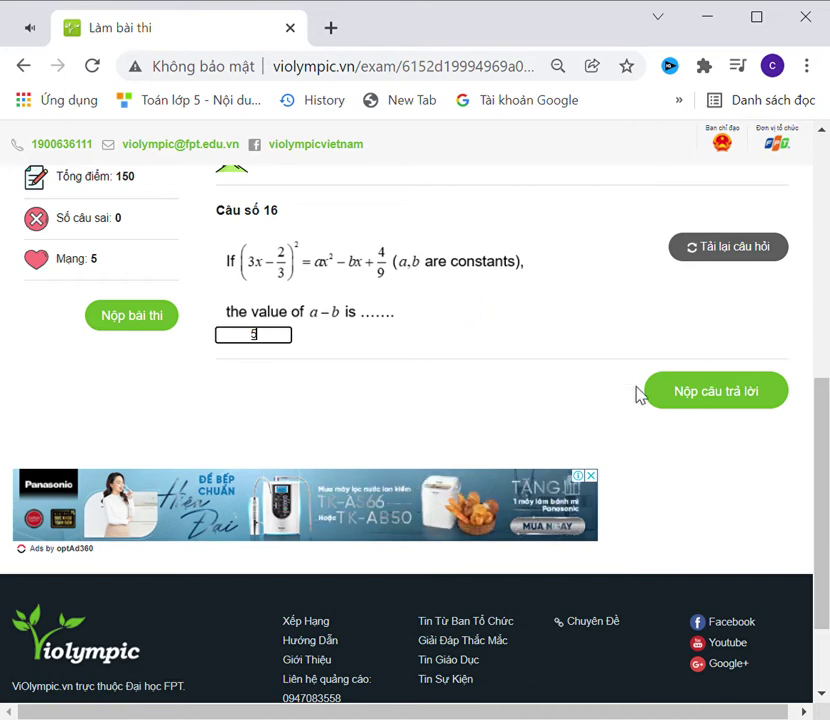
pyautogui.click(708, 393)
pyautogui.click(276, 396)
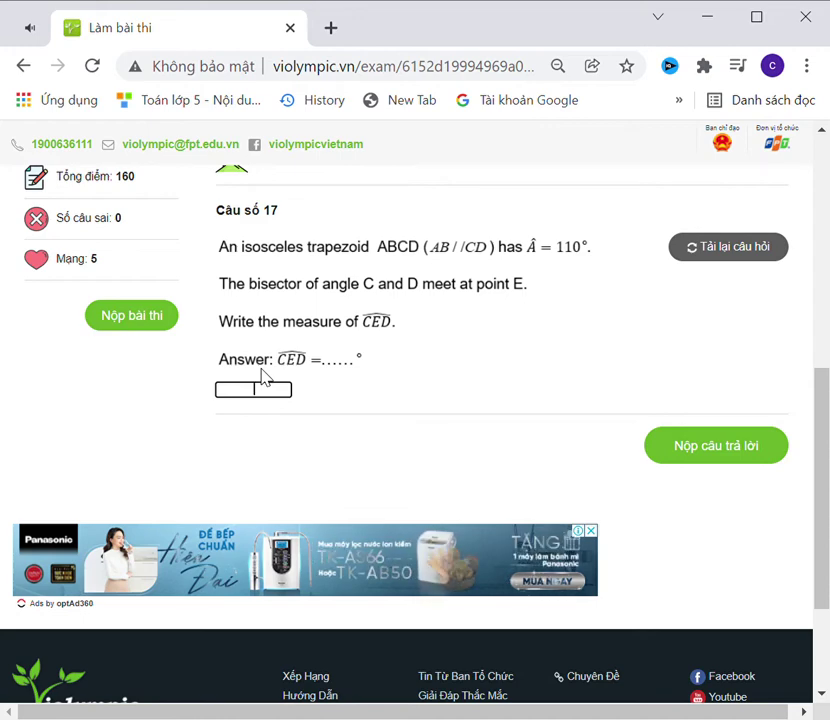
pyautogui.write('110')
pyautogui.click(667, 447)
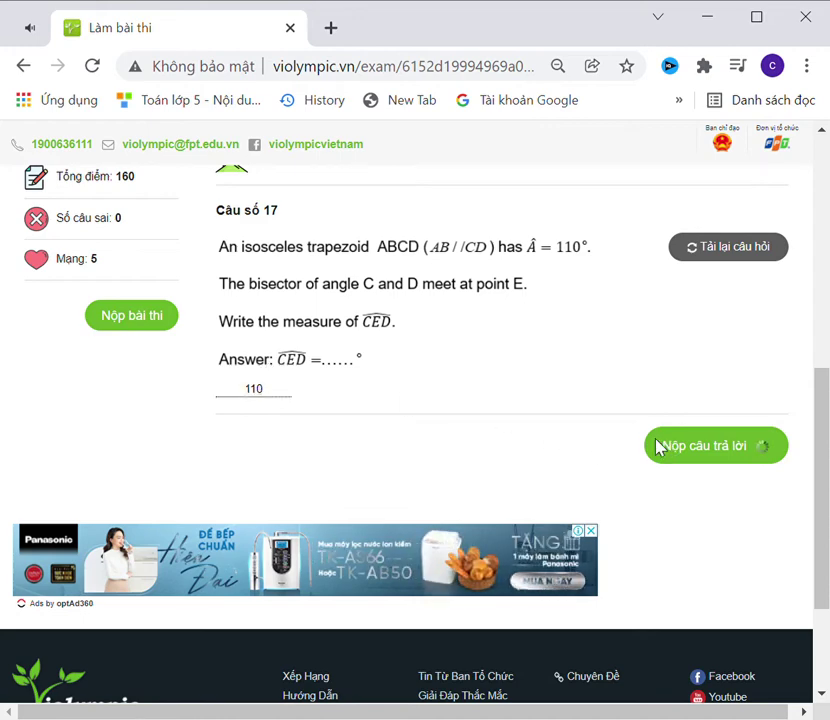
# Submit 105° as angle B of the isosceles trapezoid, and 180° as the sum of angles B and D.
pyautogui.click(245, 300)
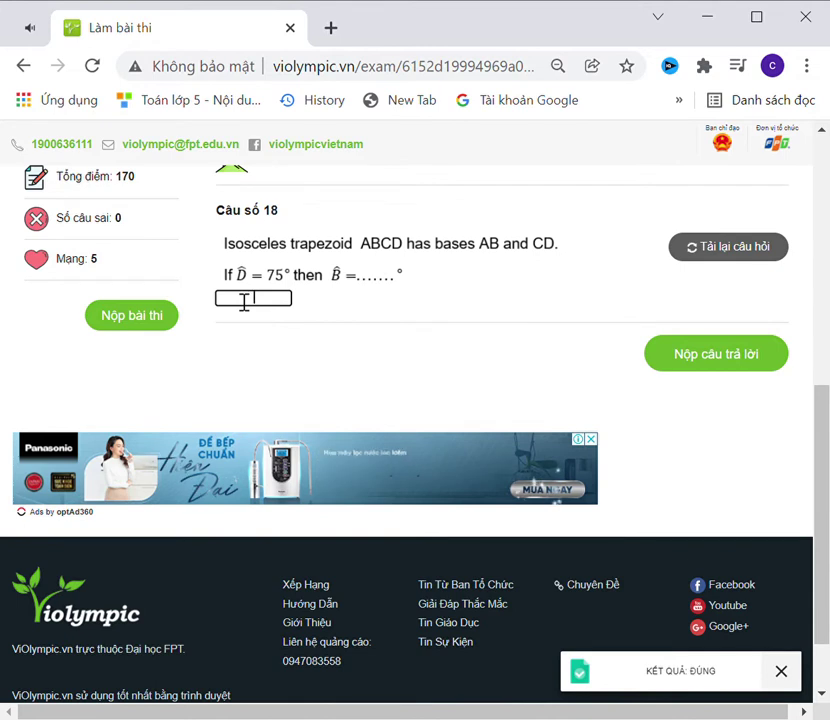
pyautogui.write('105')
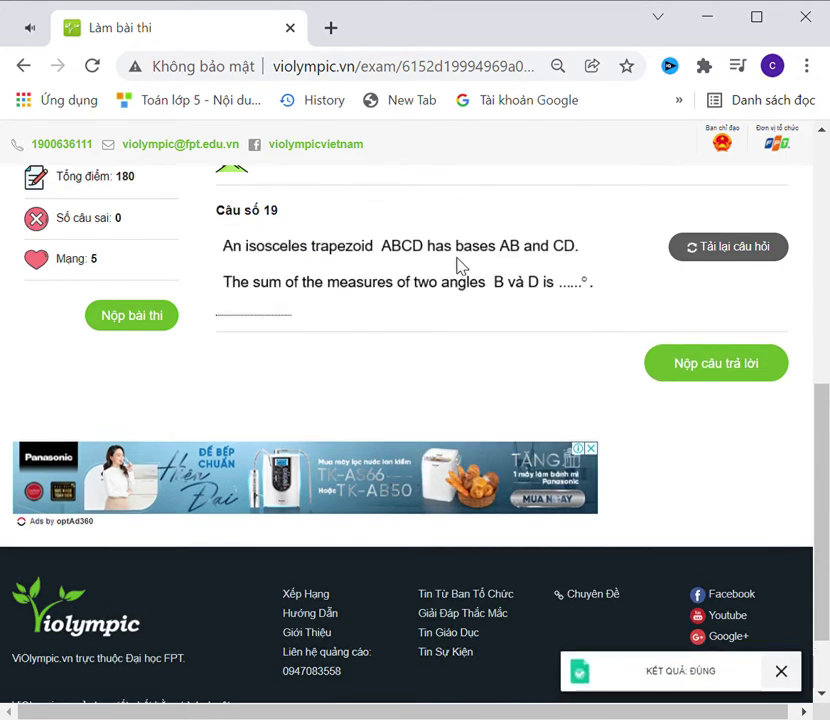
pyautogui.click(268, 316)
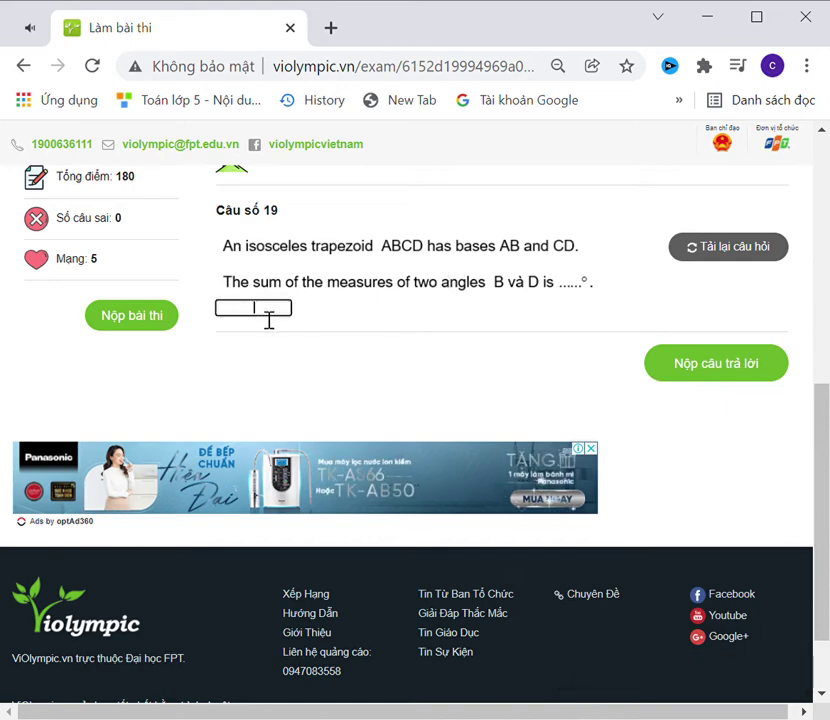
pyautogui.write('180')
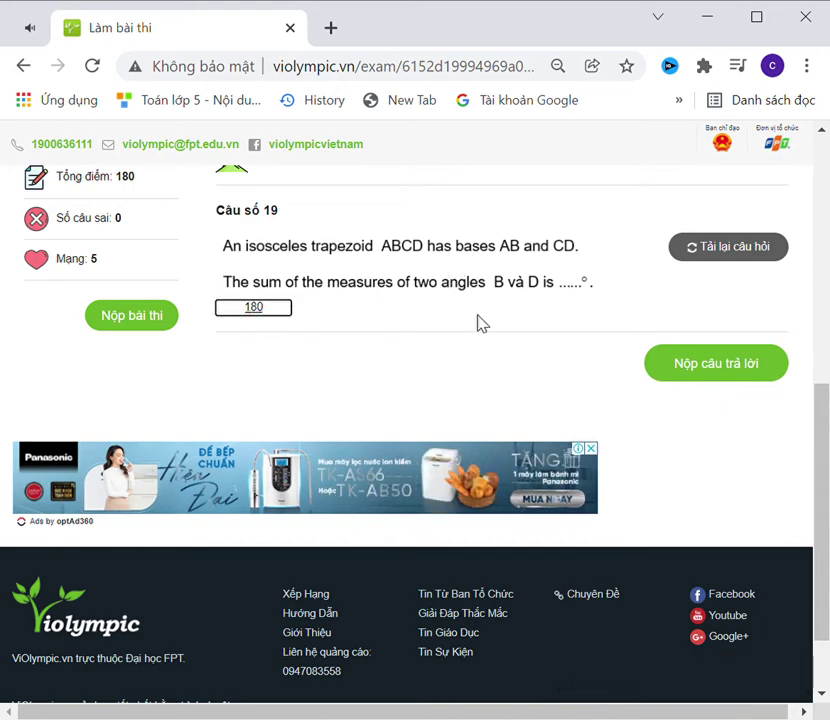
pyautogui.click(723, 367)
# Submit 40° as the difference Â − Ĉ in trapezoid ABCD.
pyautogui.click(255, 297)
pyautogui.write('40')
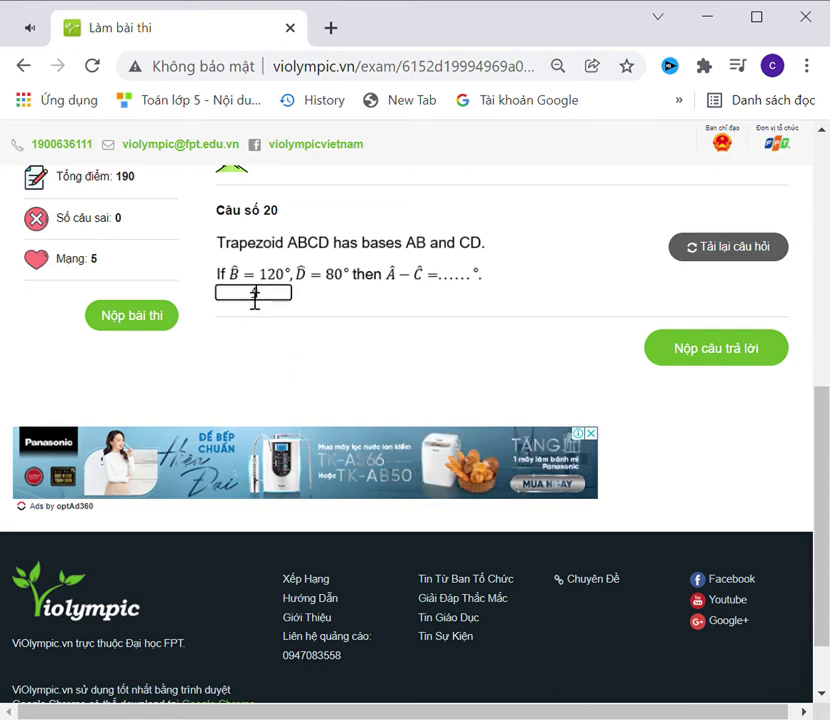
pyautogui.click(661, 342)
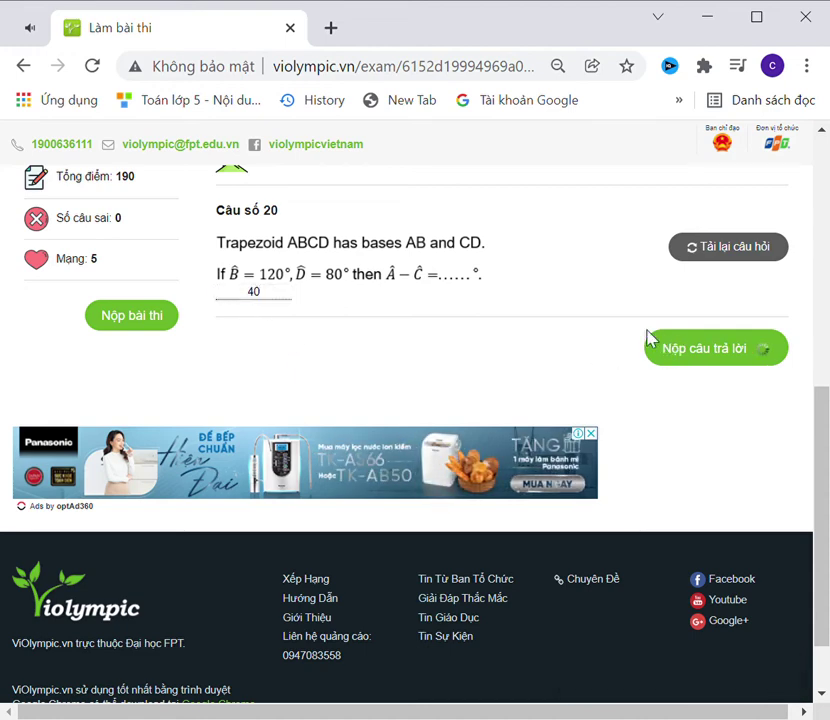
# Submit 13 as the value of a+b in the (3x+2/3)² question.
pyautogui.click(238, 330)
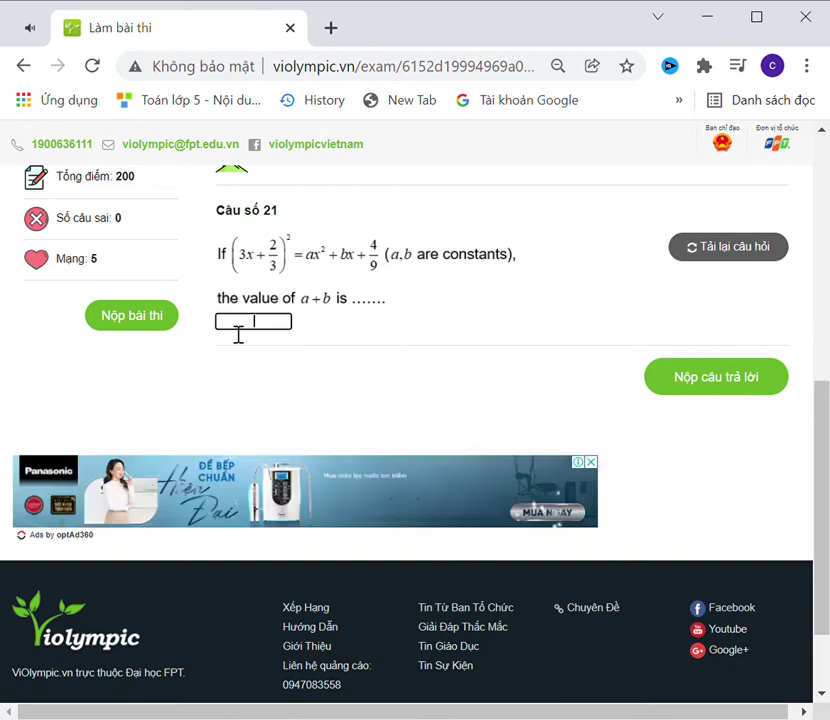
pyautogui.write('1')
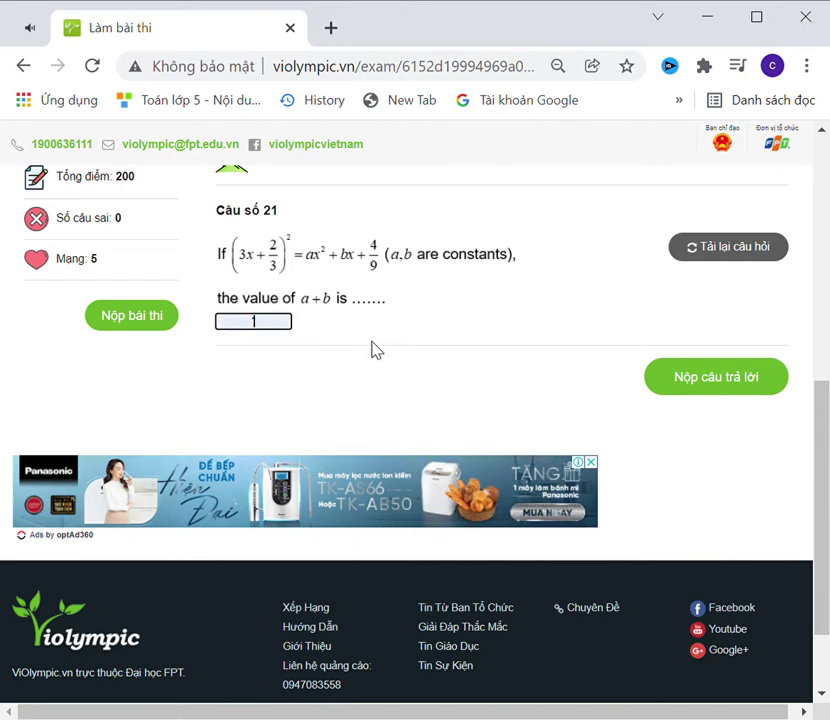
pyautogui.press('BackSpace')
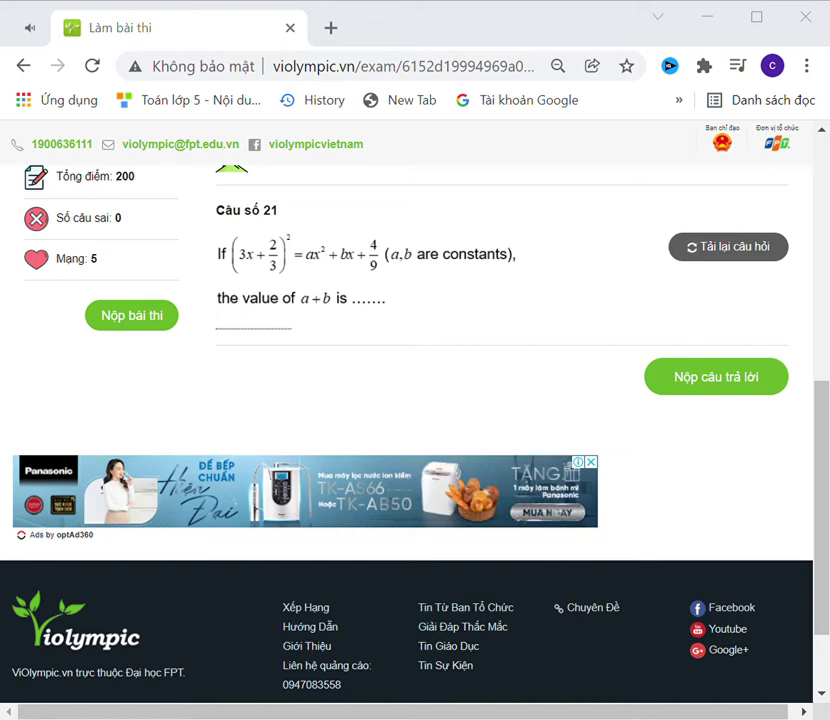
pyautogui.click(281, 327)
pyautogui.write('13')
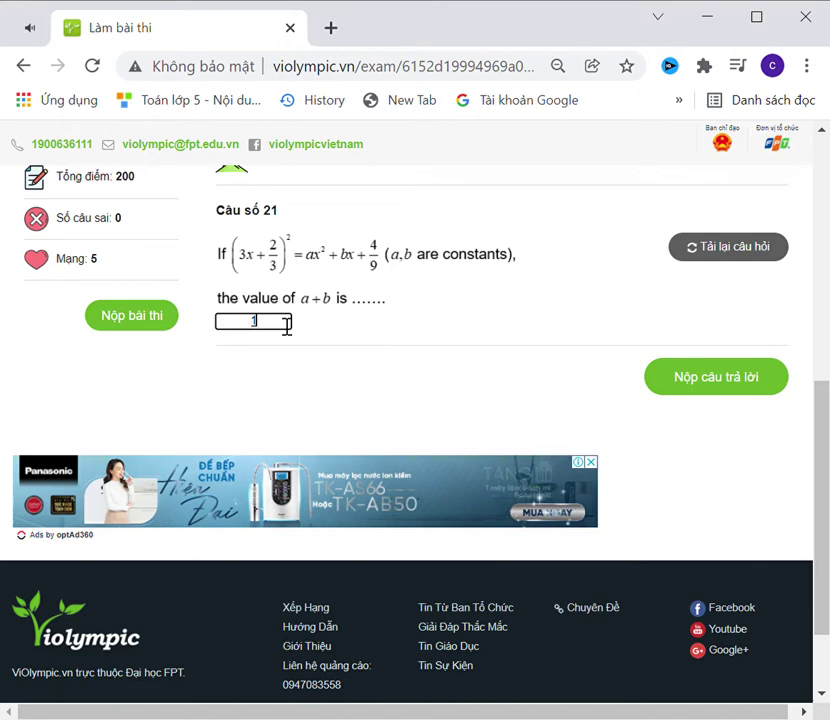
pyautogui.click(706, 385)
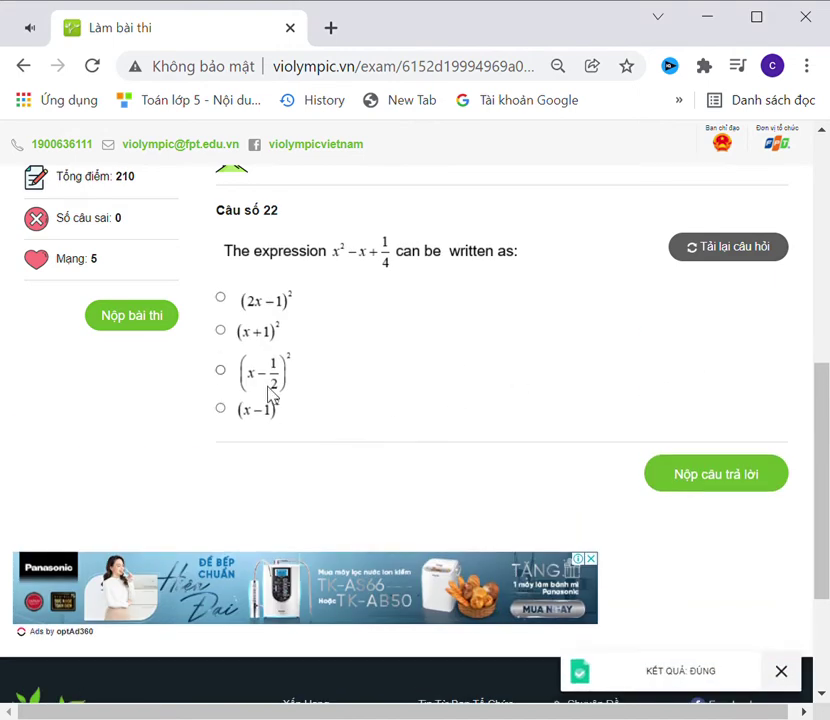
# Submit (x−1/2)² as the form of x²−x+1/4, and answer the question on the measure of angle DBC.
pyautogui.click(281, 372)
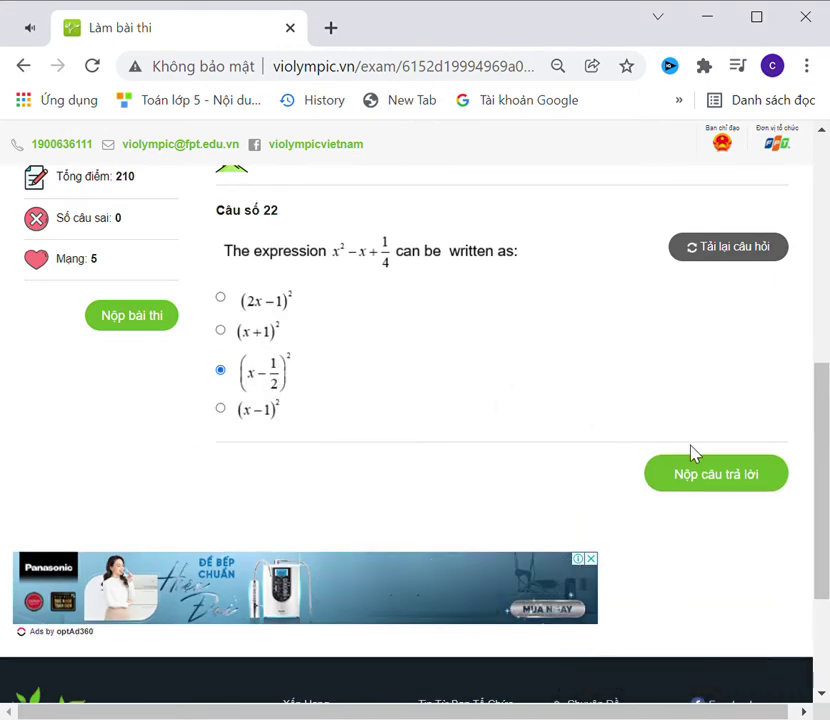
pyautogui.click(712, 472)
pyautogui.click(280, 309)
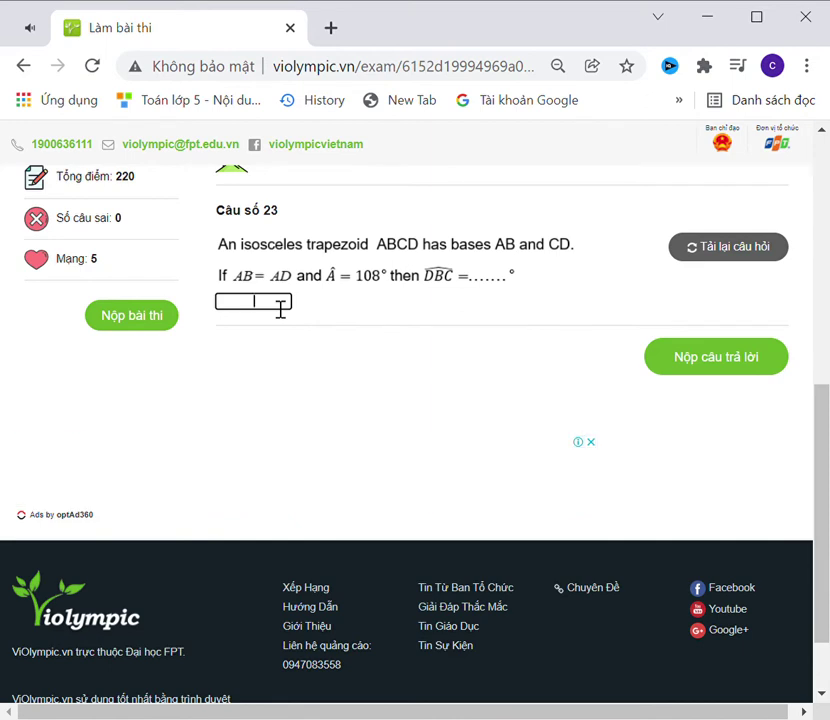
pyautogui.click(708, 367)
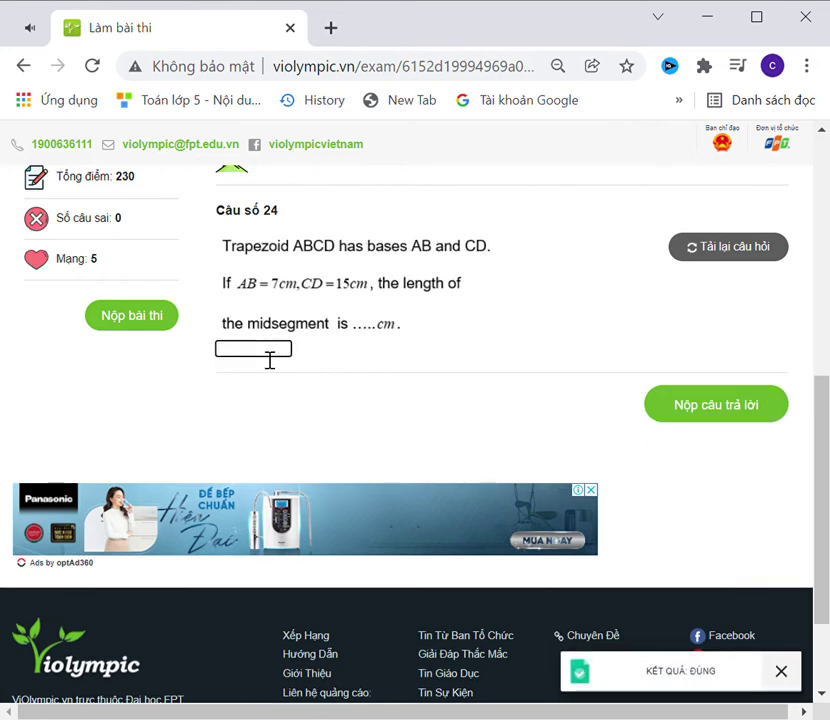
# Submit 11 cm as the trapezoid's midsegment length, and -27 as the value of x³+9x²y+27xy²+27y³.
pyautogui.write('11')
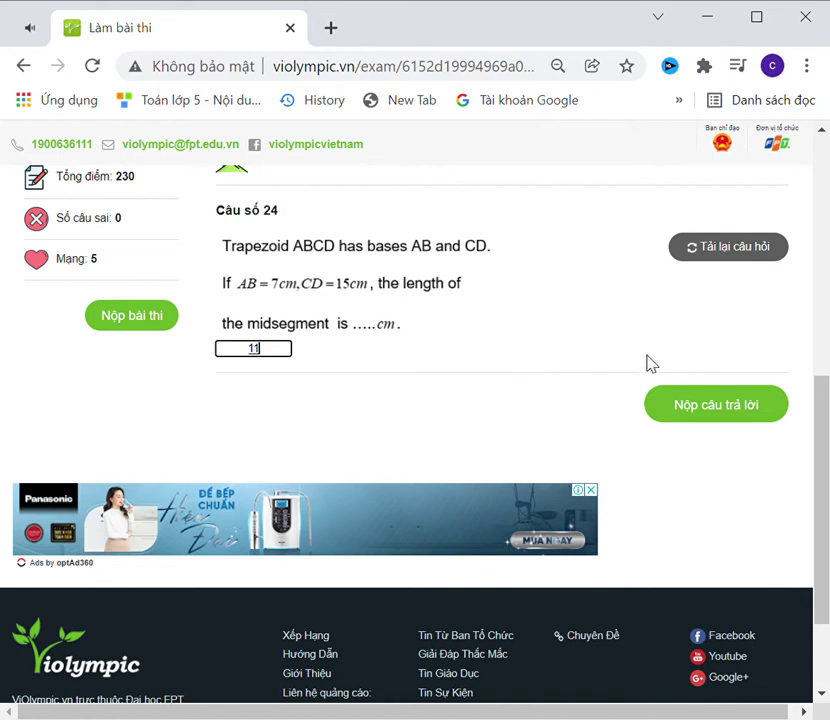
pyautogui.press('Return')
pyautogui.click(278, 318)
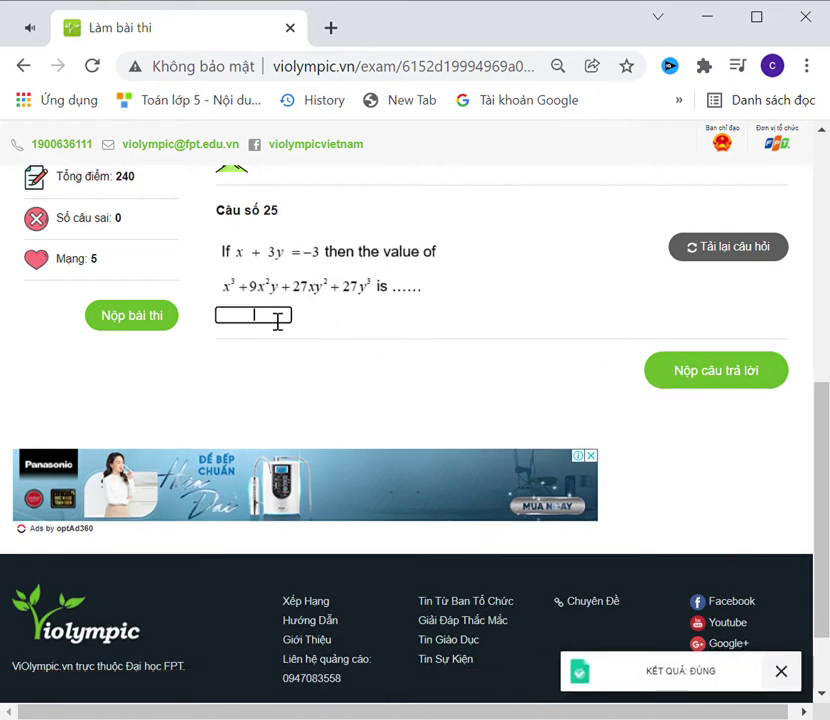
pyautogui.write('-27')
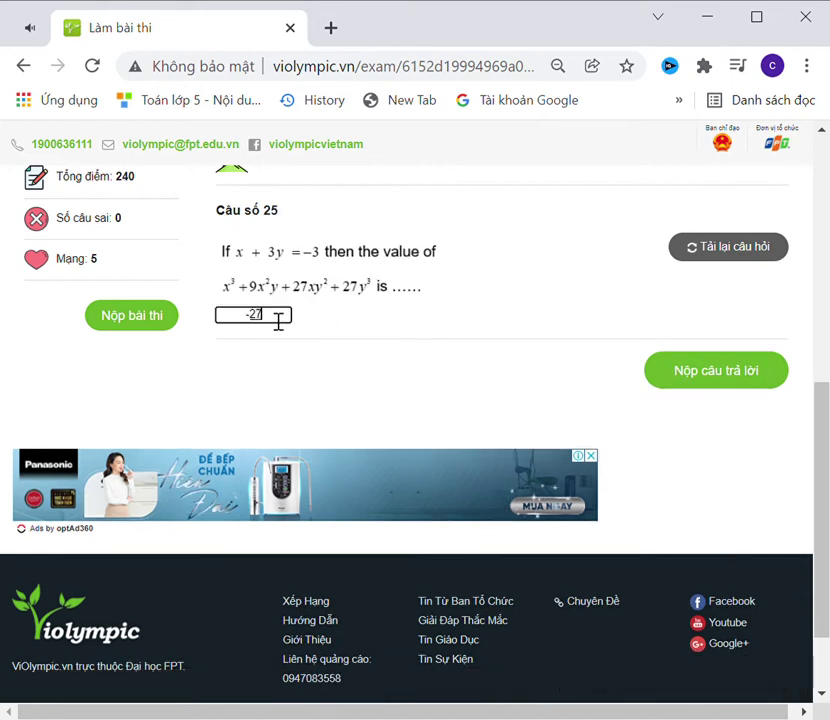
pyautogui.click(692, 374)
# Submit 36 as the constant value of expression P, and 351 as the value of B = x³+y³.
pyautogui.click(284, 319)
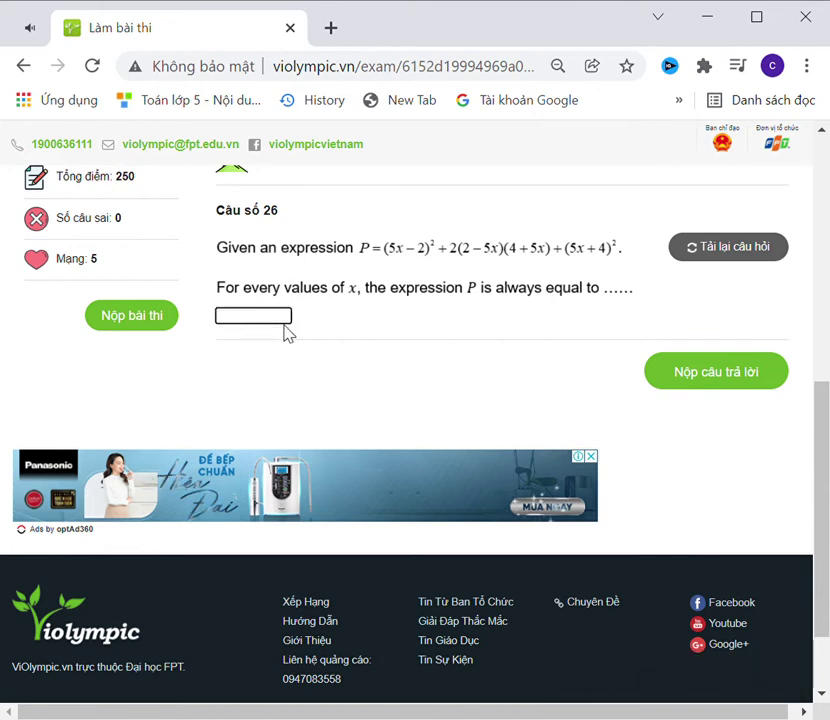
pyautogui.write('36')
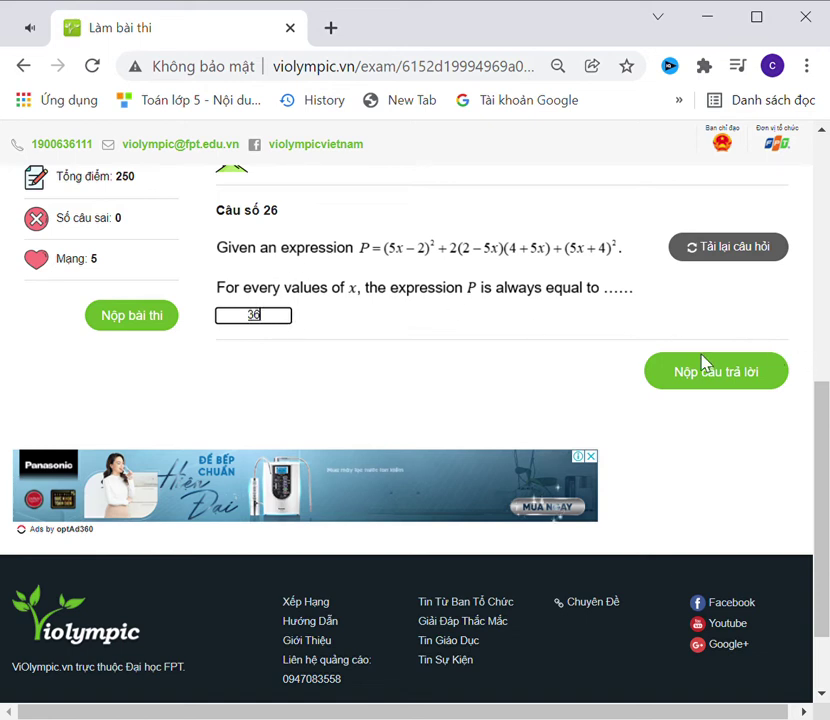
pyautogui.click(728, 375)
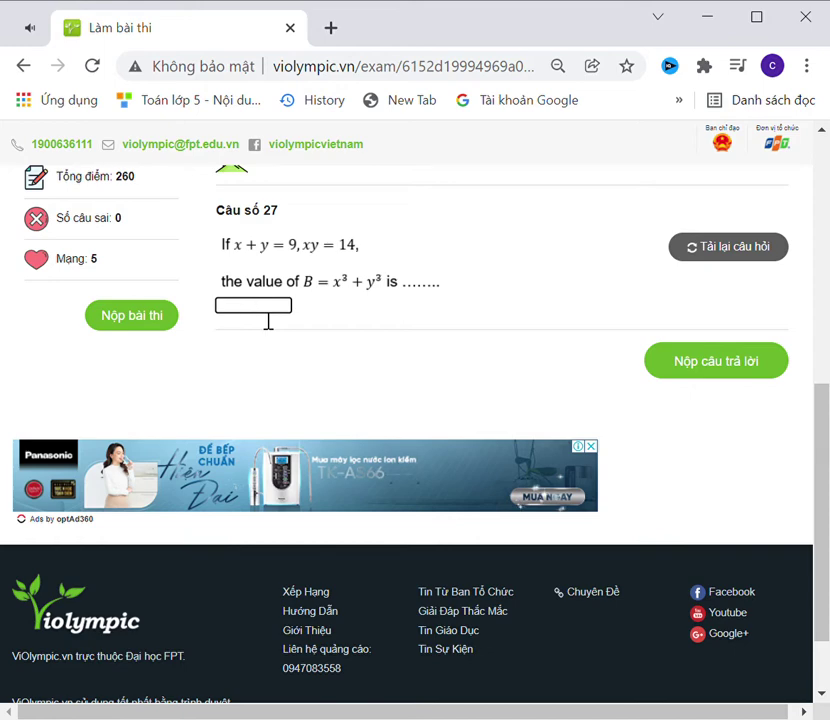
pyautogui.write('351')
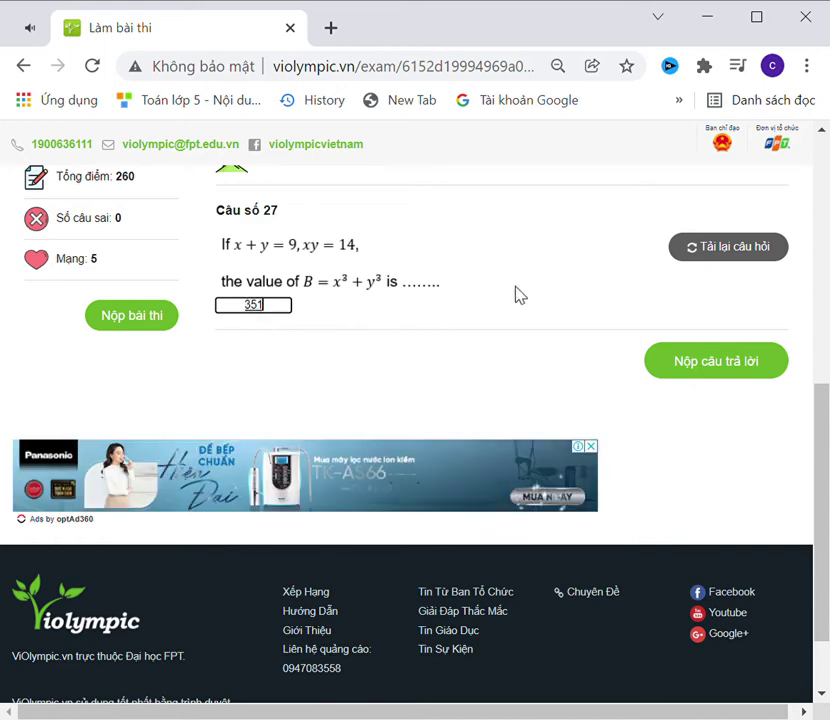
pyautogui.click(734, 362)
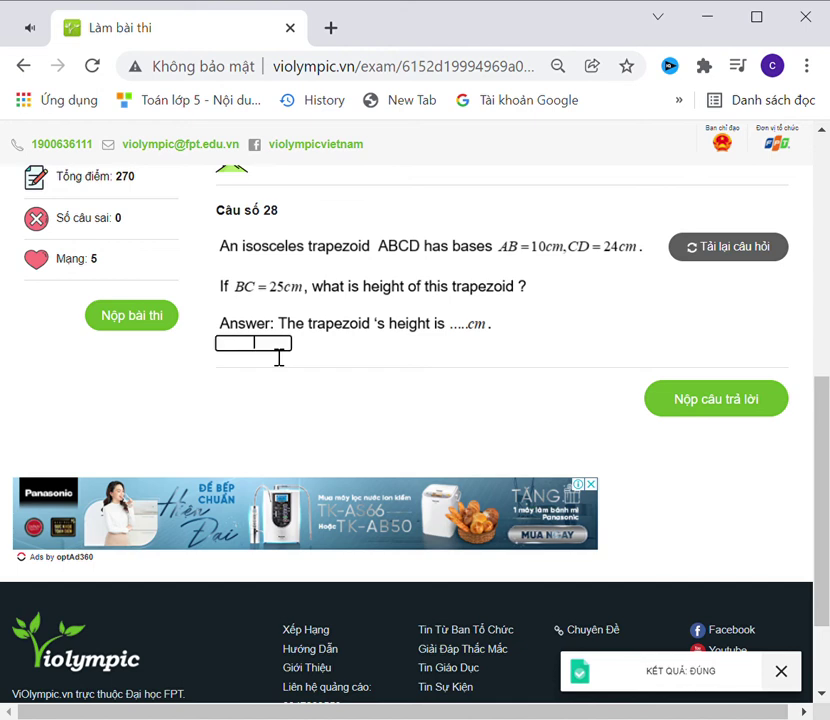
# Submit 24 cm as the isosceles trapezoid's height, and 1830 as the value of A in the alternating squares question.
pyautogui.write('2')
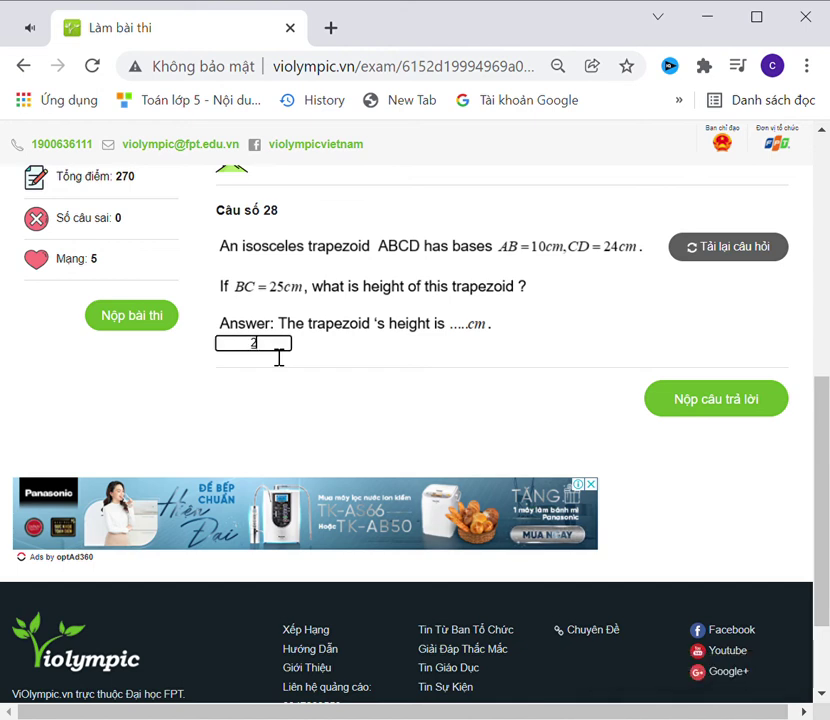
pyautogui.write('4')
pyautogui.click(689, 400)
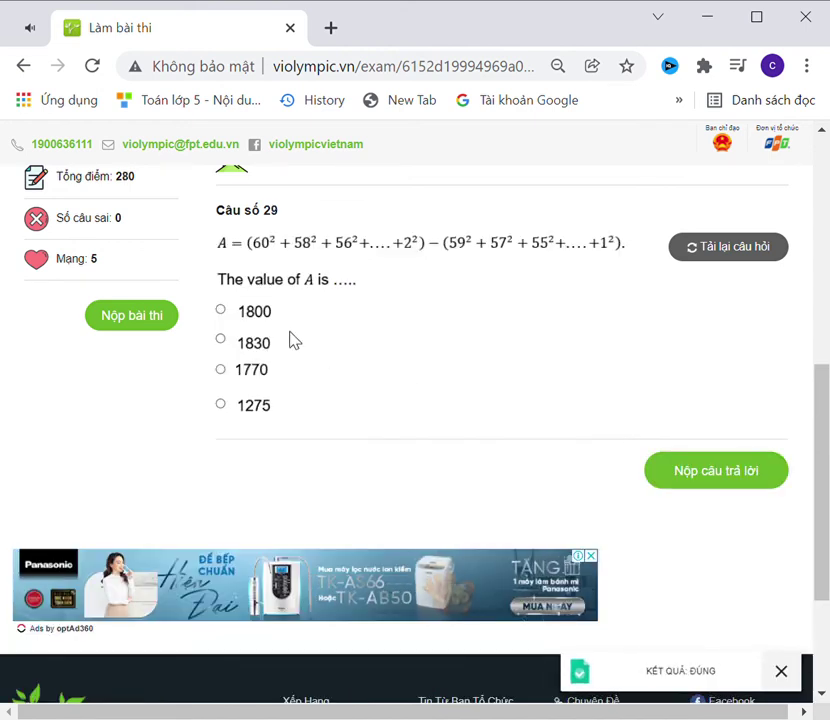
pyautogui.click(254, 346)
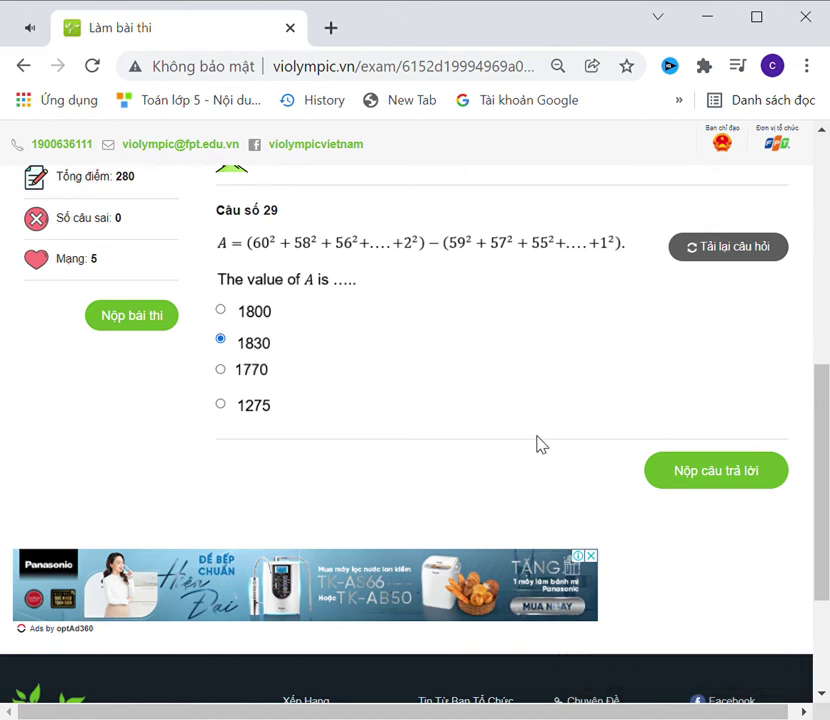
pyautogui.click(667, 473)
# Submit 3 as the ratio AC/AD, and answer the question on the length of base CD.
pyautogui.click(253, 397)
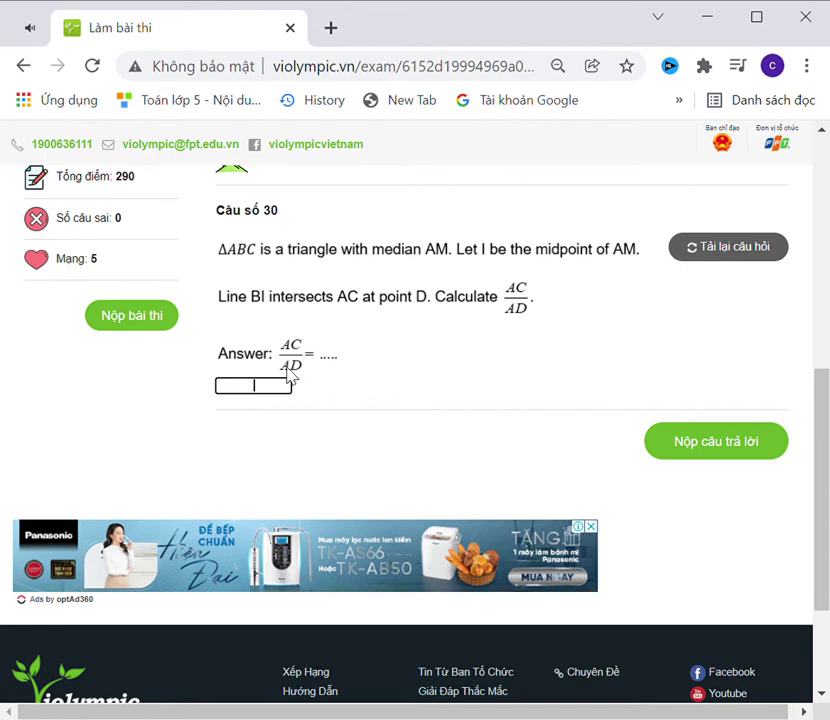
pyautogui.write('3')
pyautogui.click(700, 443)
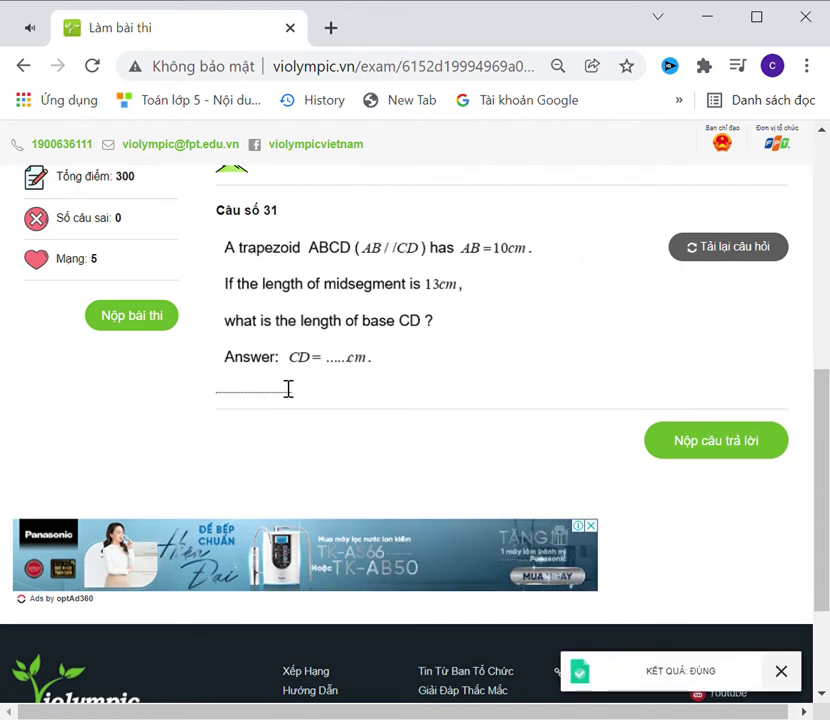
pyautogui.click(288, 389)
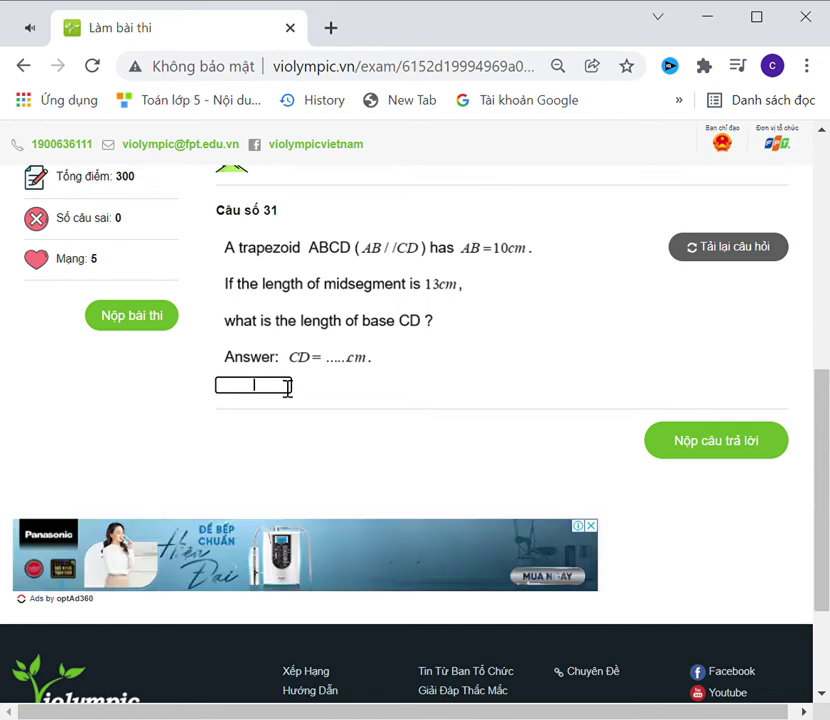
pyautogui.write('6')
pyautogui.click(726, 438)
# Submit 0.5 as the value of a⁴+b⁴+c⁴.
pyautogui.click(266, 394)
pyautogui.write('1')
pyautogui.press('BackSpace')
pyautogui.write('0,')
pyautogui.press('BackSpace')
pyautogui.write('.5')
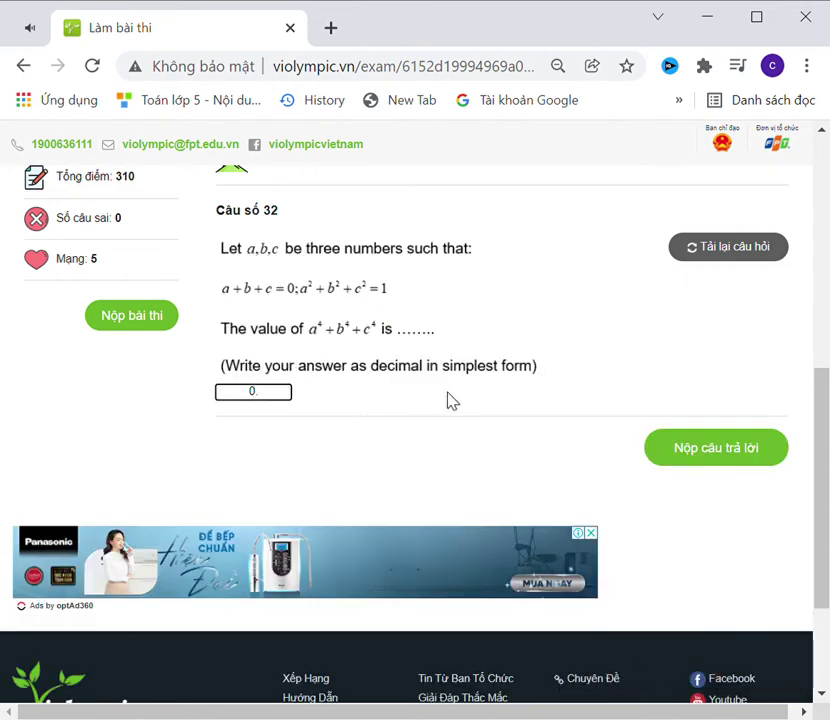
pyautogui.click(752, 438)
# Submit 20 cm as the perimeter of quadrilateral BCEF, and -1 as the value of M for a+b=1.
pyautogui.click(245, 344)
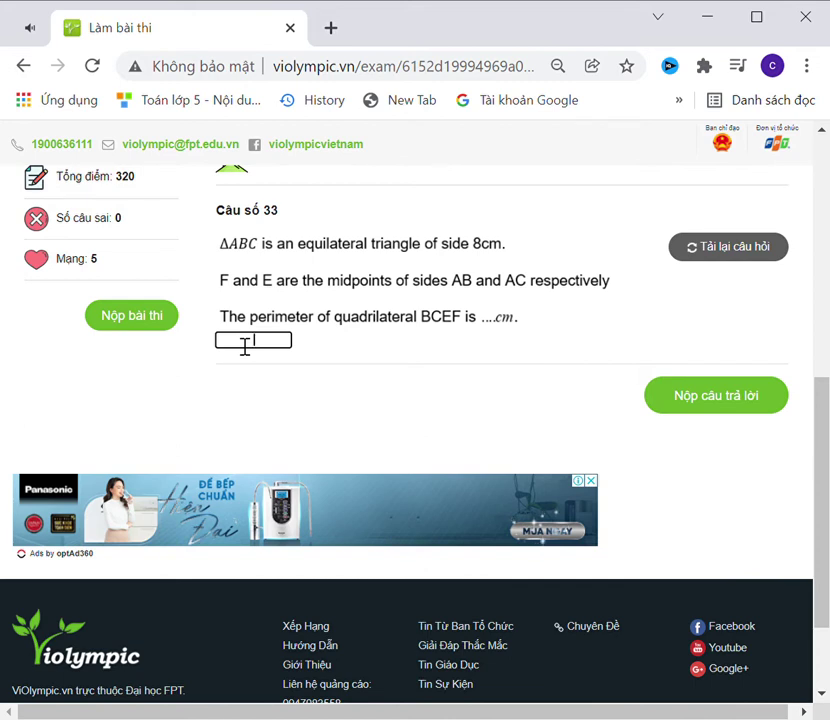
pyautogui.write('20')
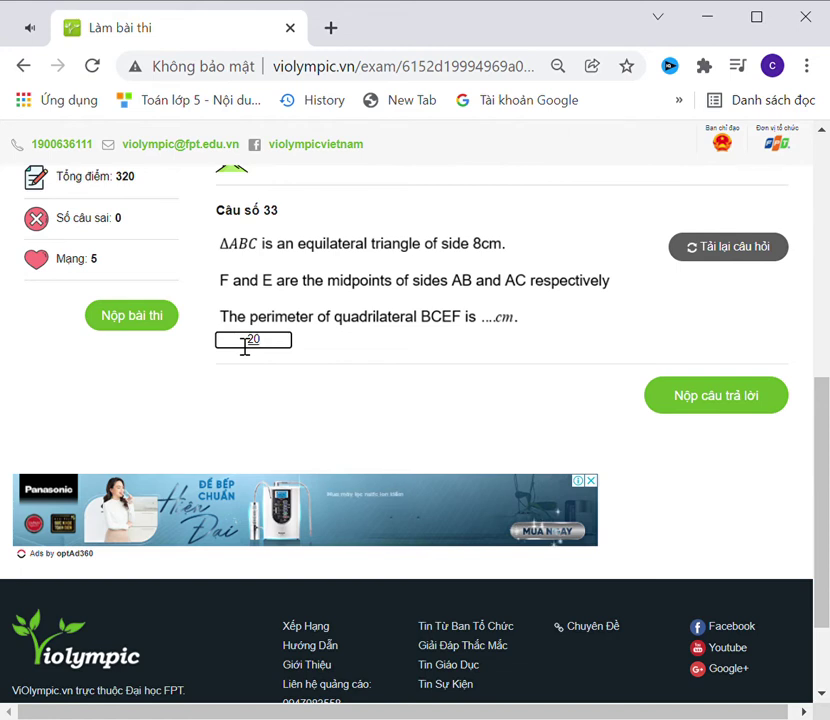
pyautogui.click(690, 406)
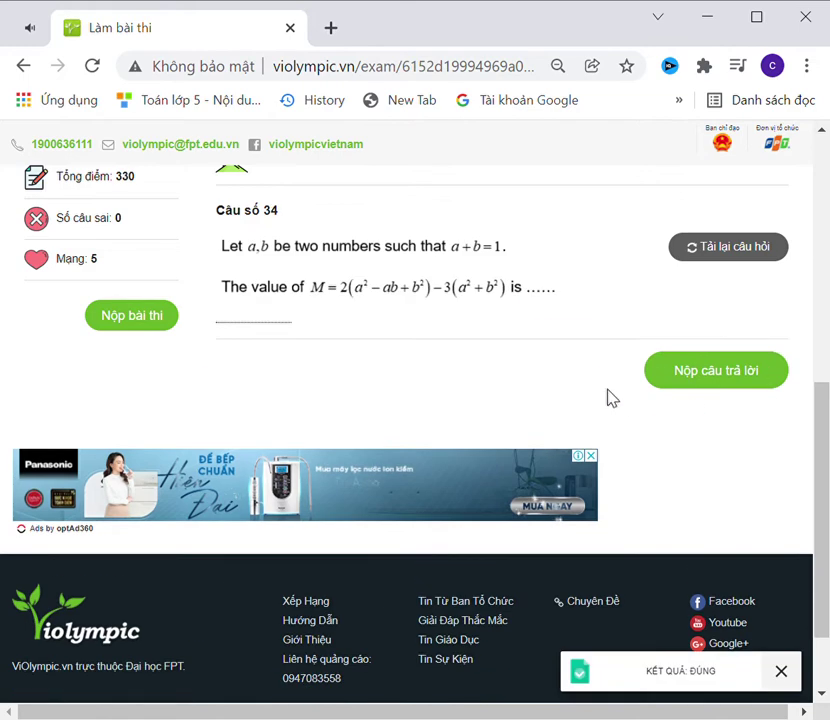
pyautogui.click(285, 318)
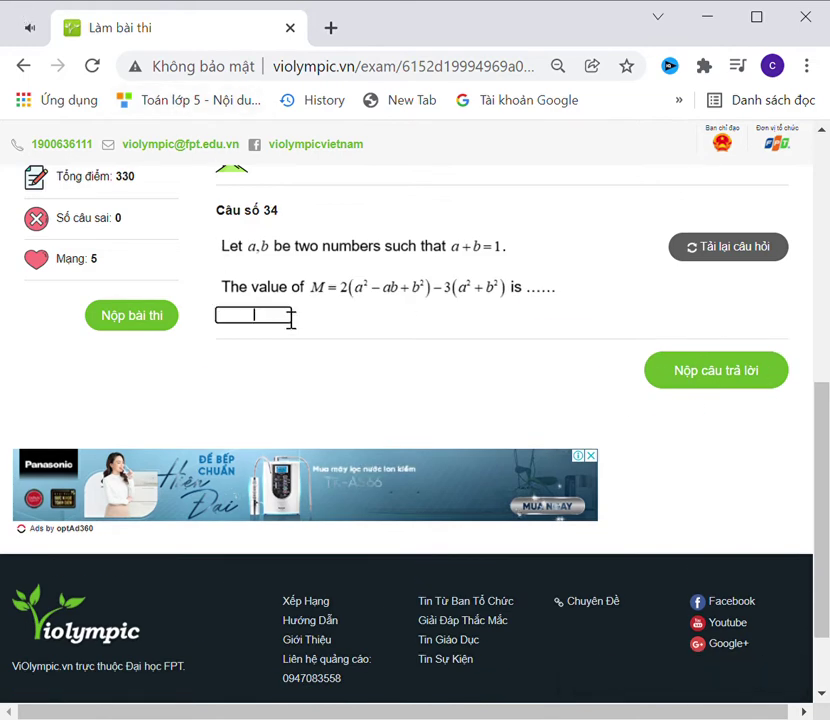
pyautogui.write('-1')
pyautogui.click(770, 366)
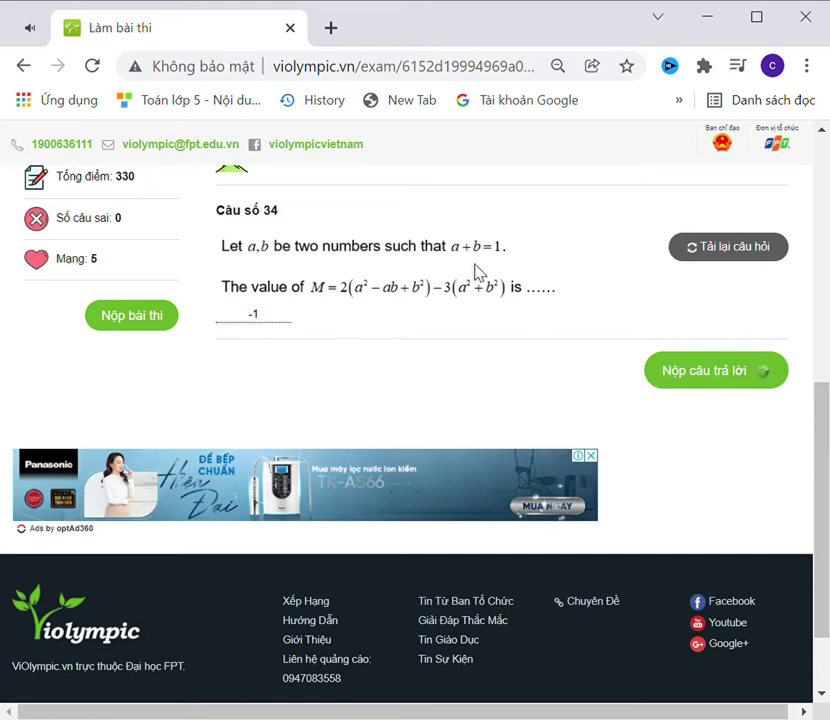
# Submit -216 as the constant value of expression P, and 1 as the value of a−b.
pyautogui.click(278, 320)
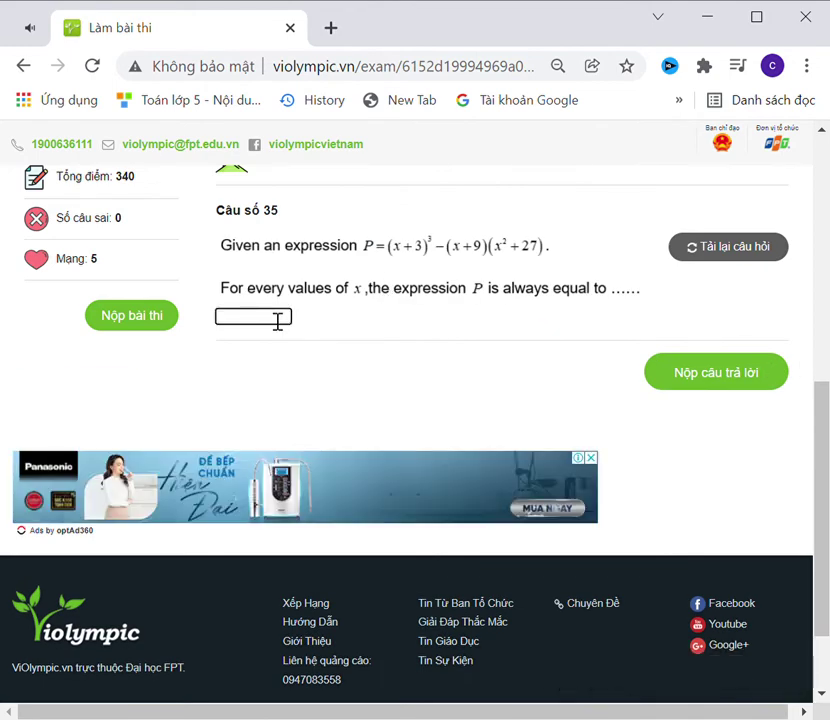
pyautogui.write('-216')
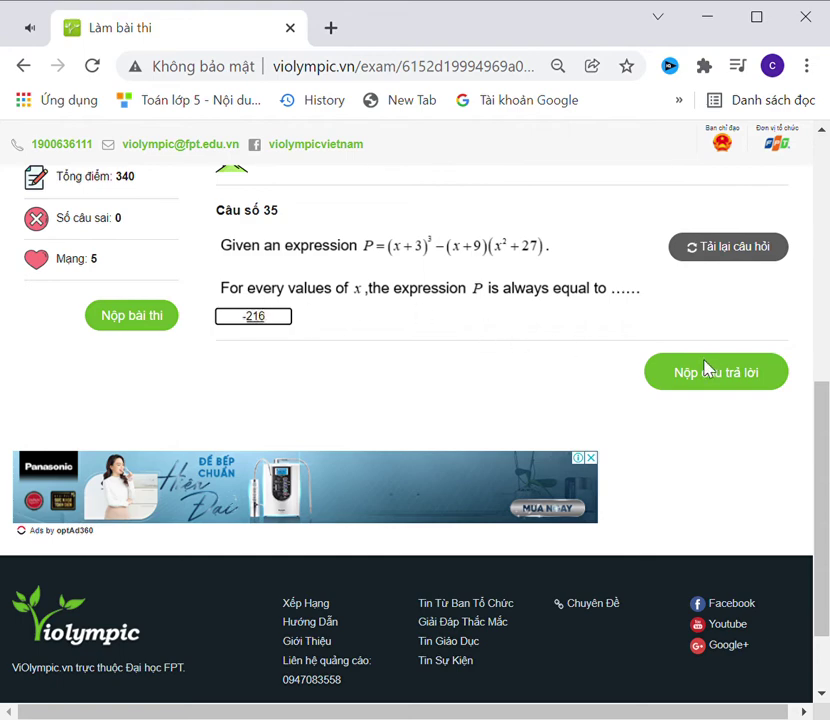
pyautogui.click(702, 371)
pyautogui.click(285, 316)
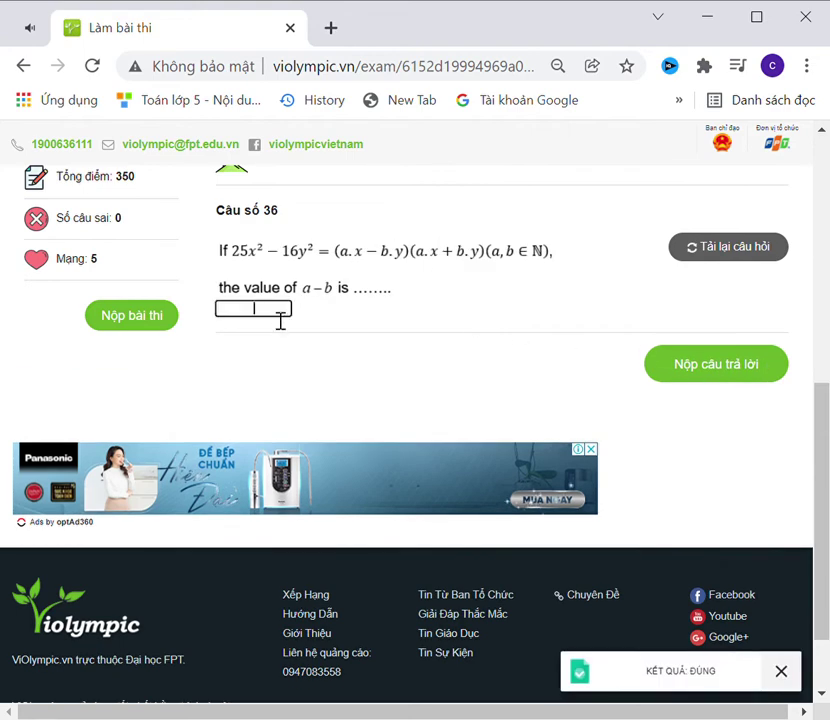
pyautogui.write('1')
pyautogui.click(685, 372)
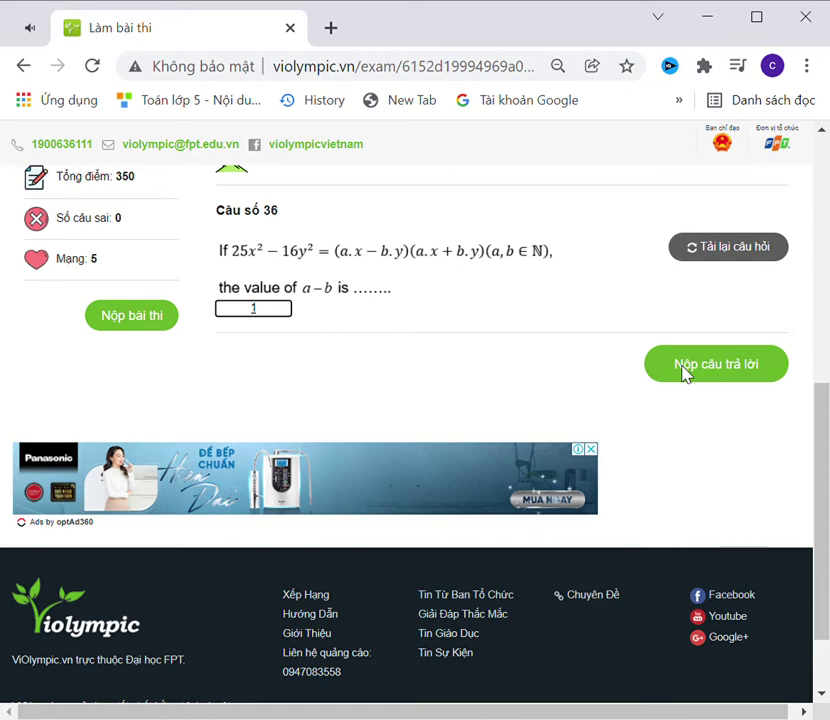
# Submit 15 cm as the perimeter of triangle MNP, and 64a³+144a²b+108ab²+27b³ as the expansion of (4a+3b)³.
pyautogui.click(269, 361)
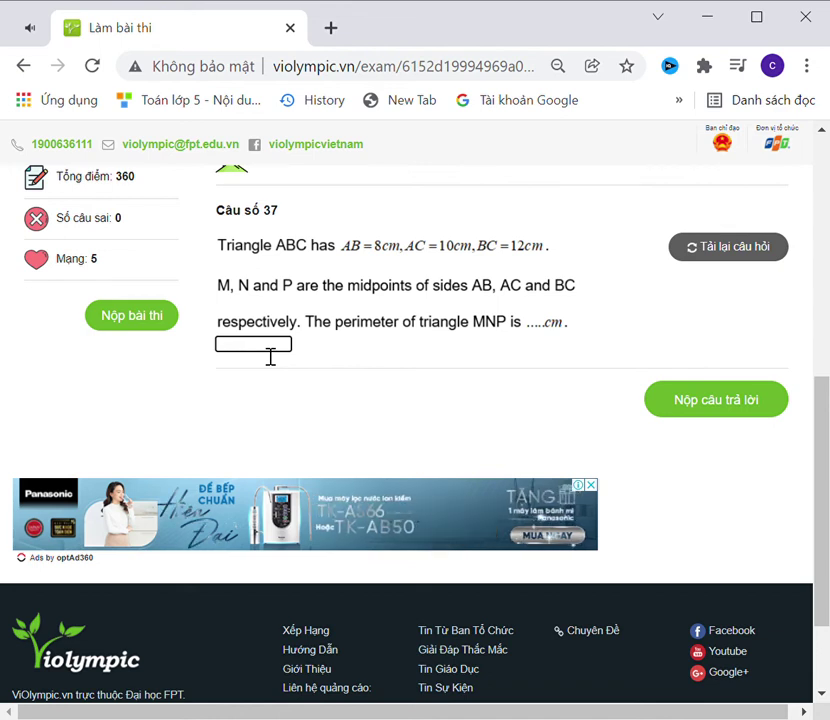
pyautogui.write('15')
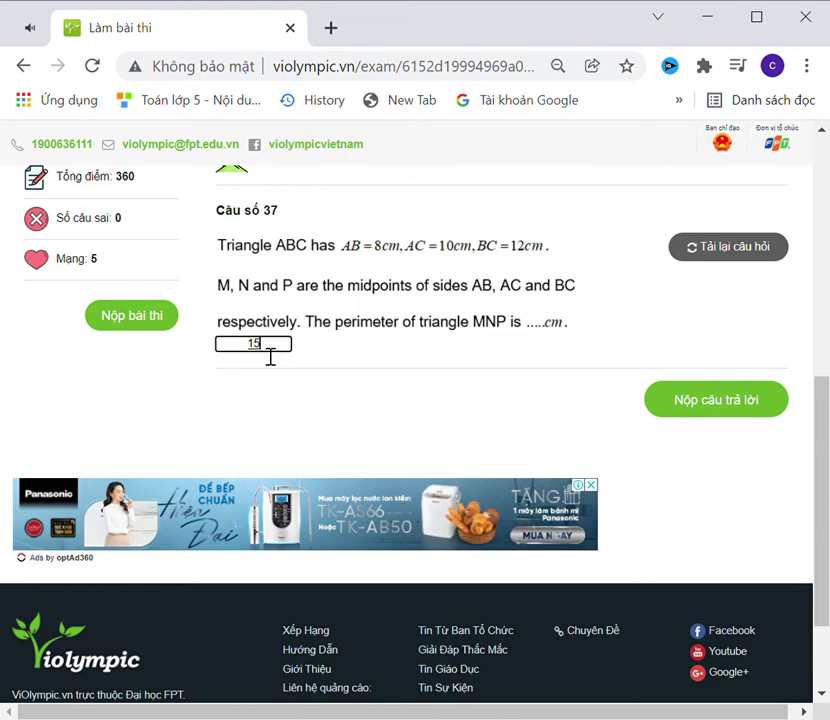
pyautogui.click(655, 408)
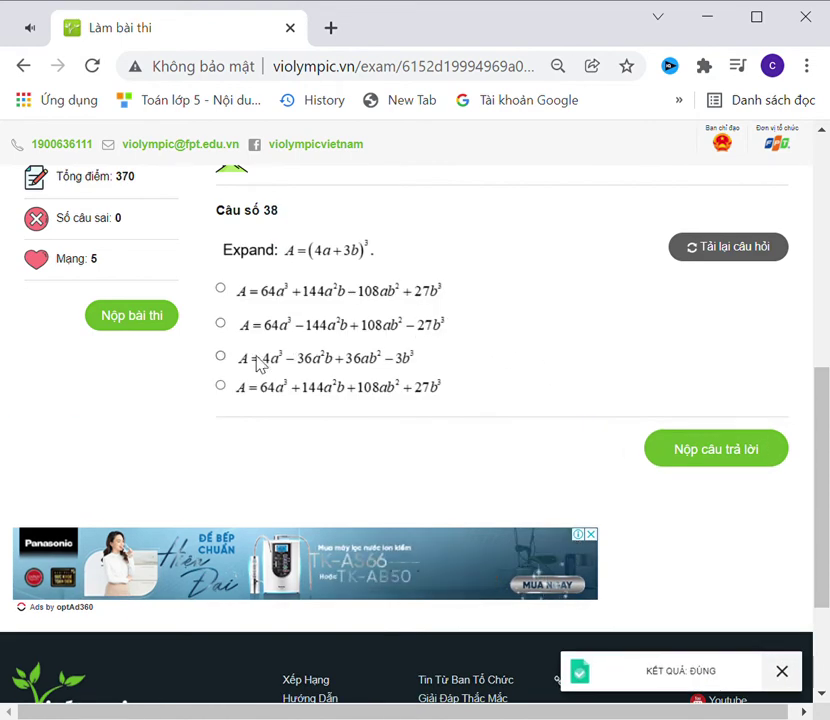
pyautogui.click(380, 392)
pyautogui.click(672, 446)
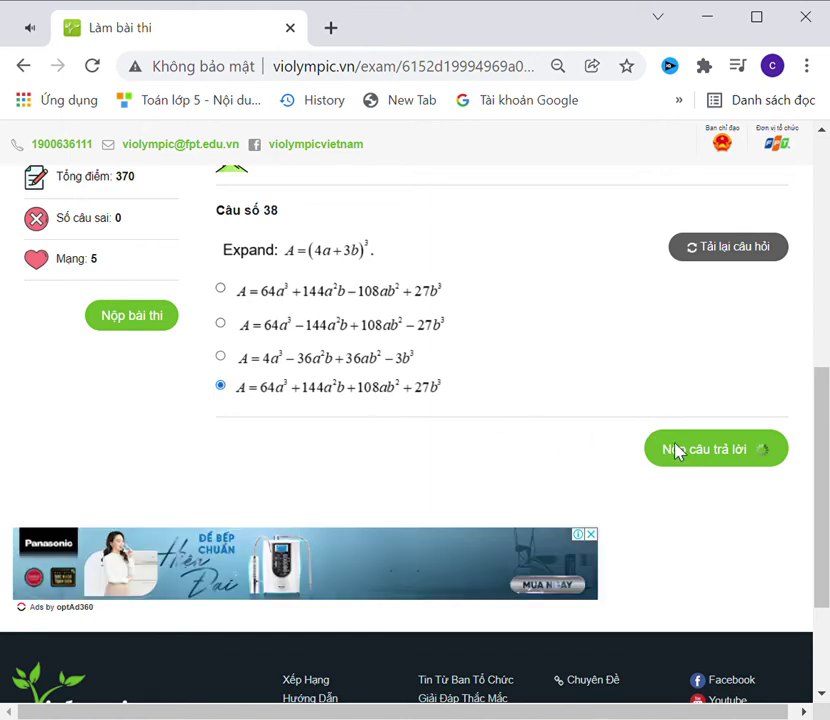
# Submit 2 as the number of legs of trapezoid ABCD.
pyautogui.click(265, 350)
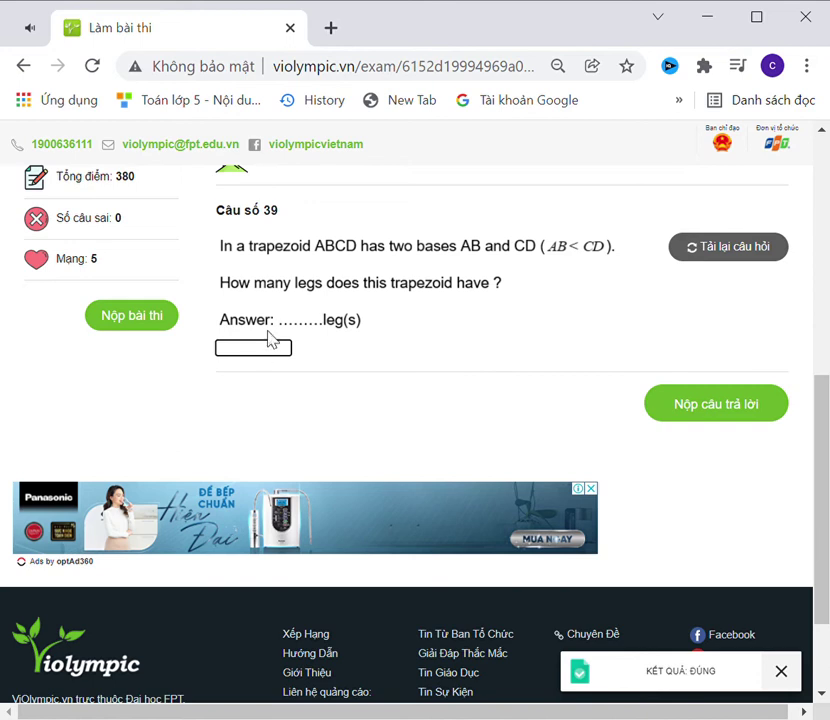
pyautogui.write('2')
pyautogui.click(697, 397)
# Answer and submit the question on the measure of angle DEC in triangle ABC.
pyautogui.click(267, 390)
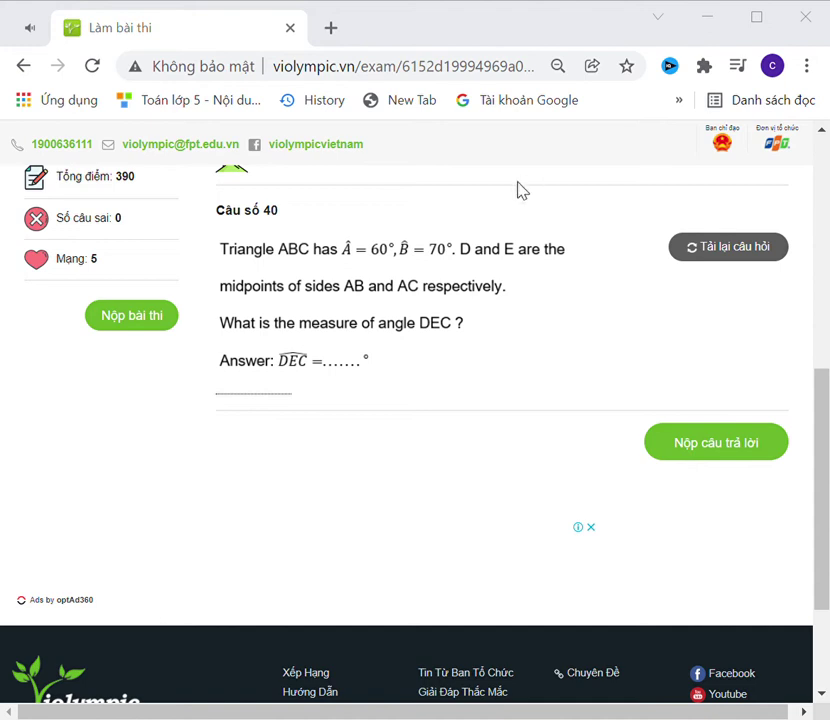
pyautogui.scroll(2, 519, 191)
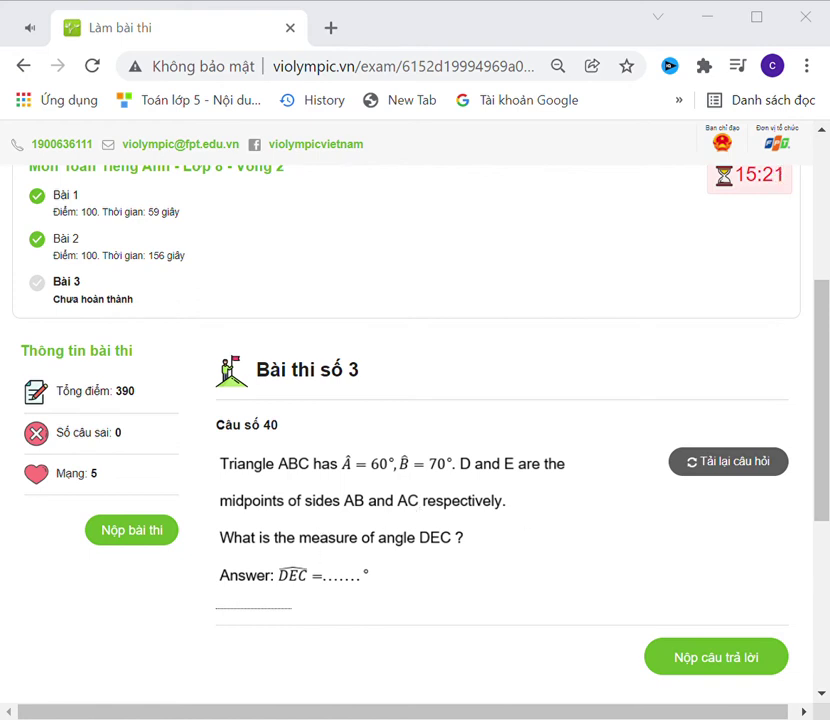
pyautogui.click(266, 612)
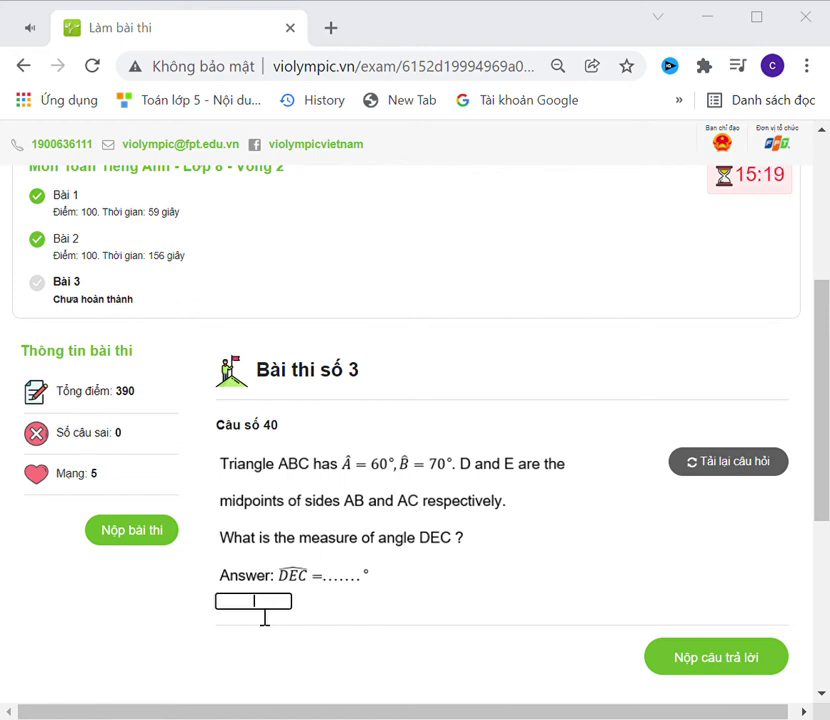
pyautogui.click(658, 657)
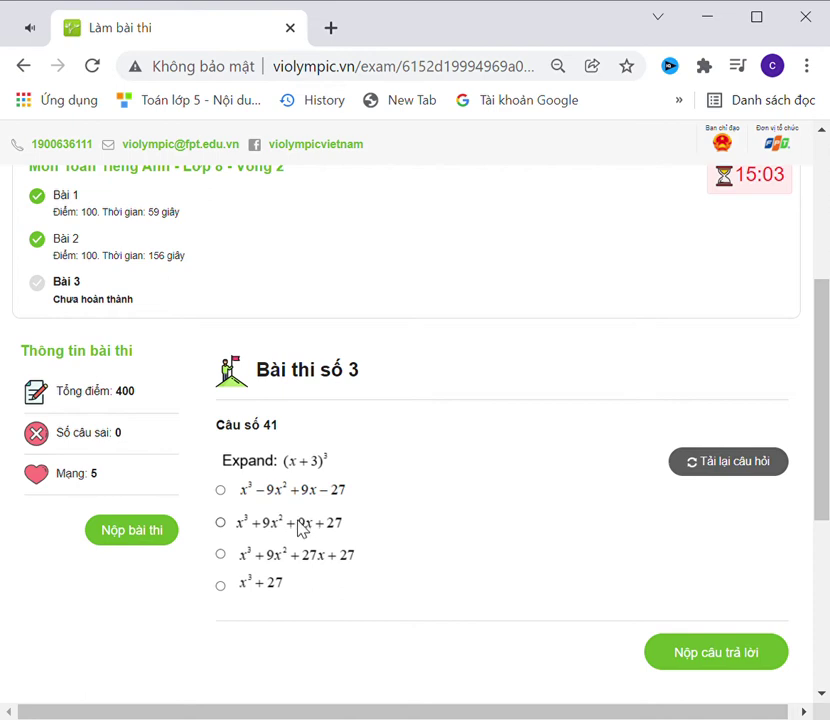
# Answer the questions on expanding (x+3)³ and on the length of segment OB in the isosceles trapezoid.
pyautogui.click(650, 657)
pyautogui.scroll(-1, 300, 560)
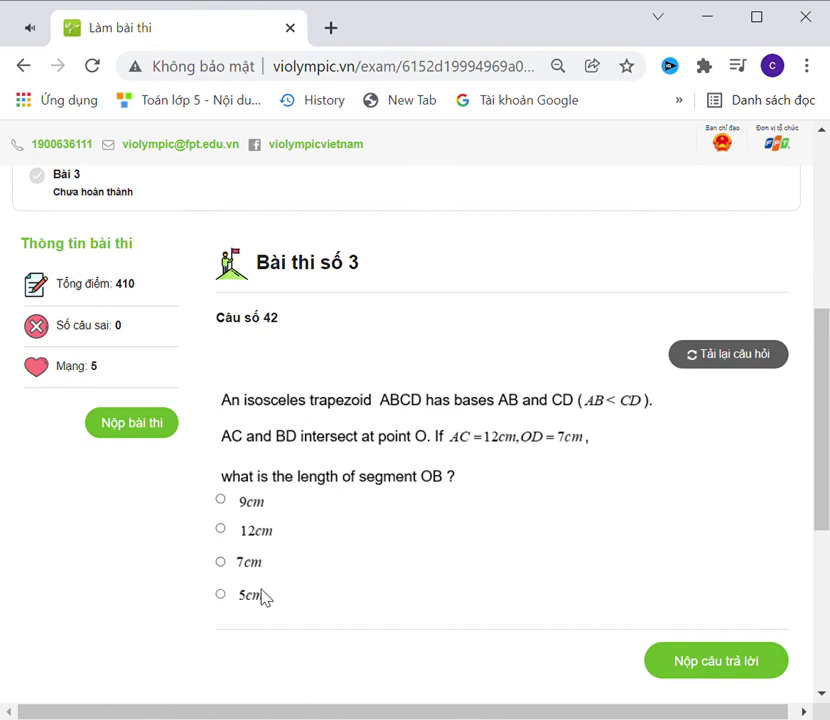
pyautogui.click(672, 664)
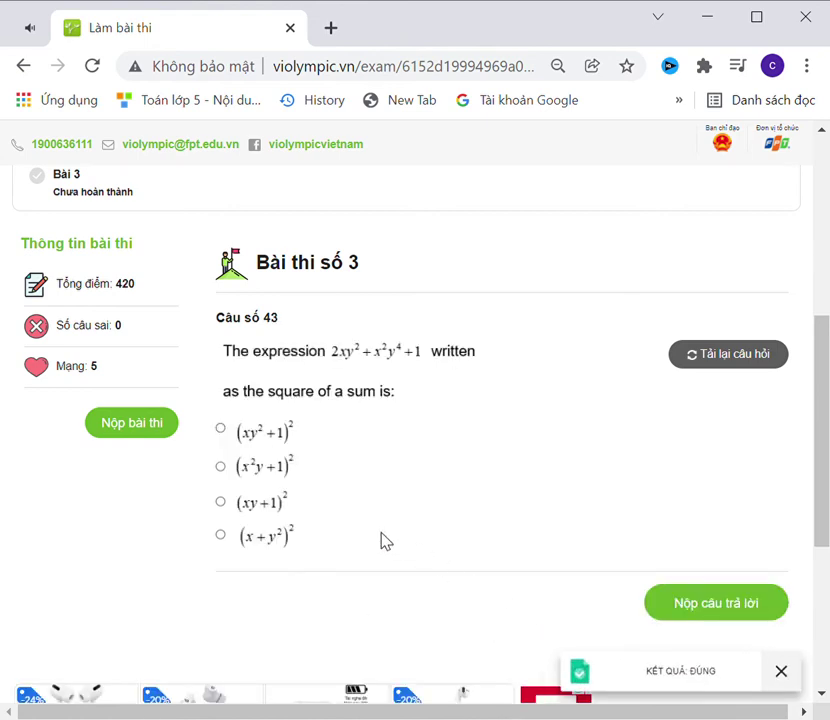
# Submit (xy²+1)² as the square of a sum, and 12 cm as the length of side BC.
pyautogui.click(276, 445)
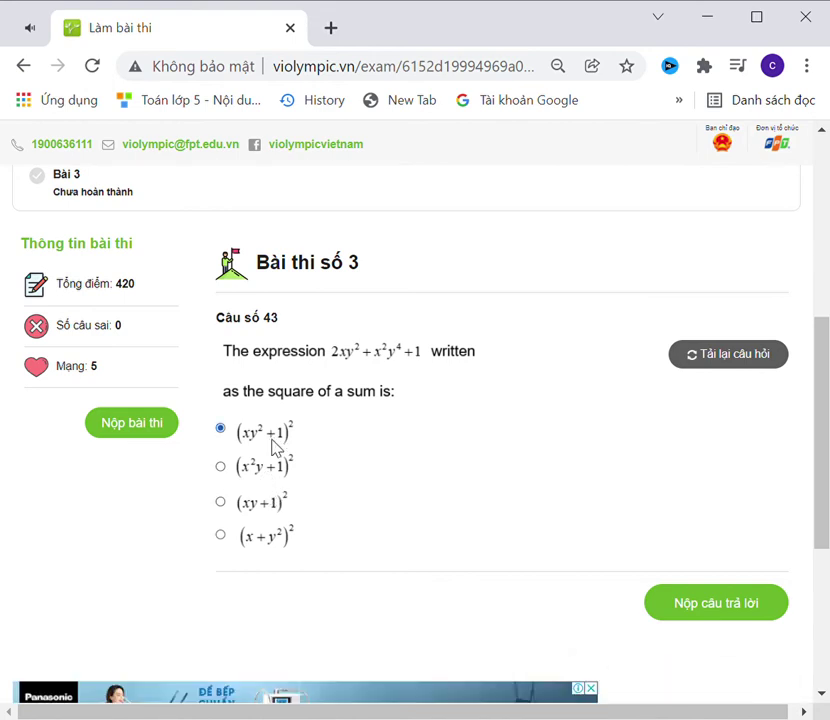
pyautogui.click(713, 617)
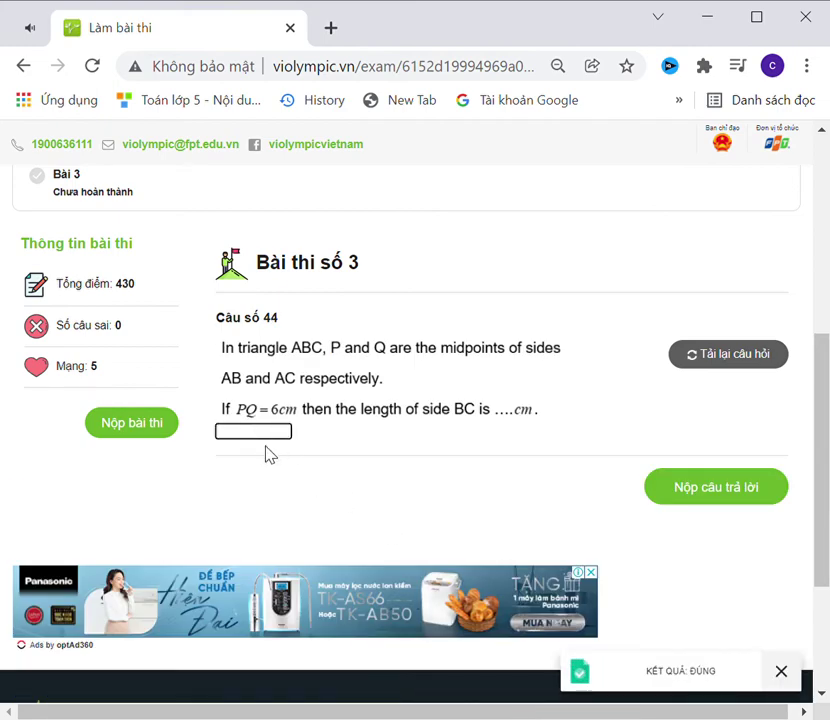
pyautogui.write('12')
pyautogui.click(700, 498)
# Submit 120° as angle A of the isosceles trapezoid, and 8000 as the polynomial's value at x=22.
pyautogui.click(283, 417)
pyautogui.write('120')
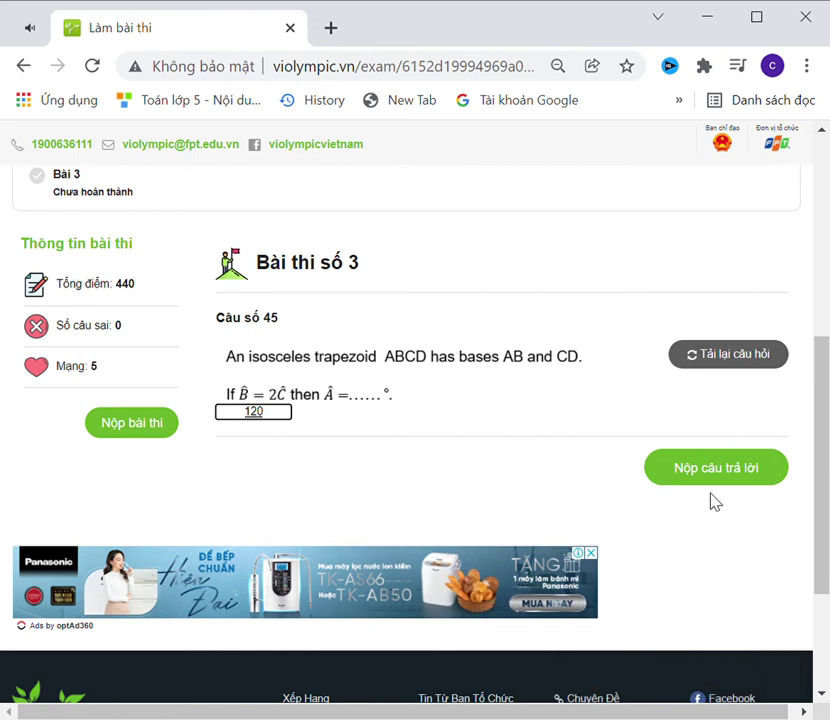
pyautogui.click(715, 470)
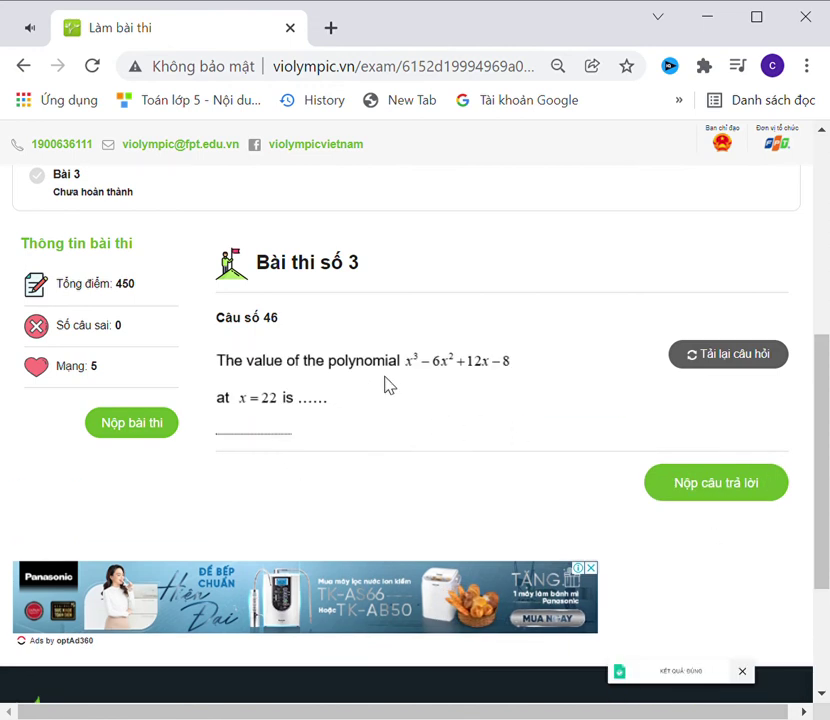
pyautogui.click(270, 430)
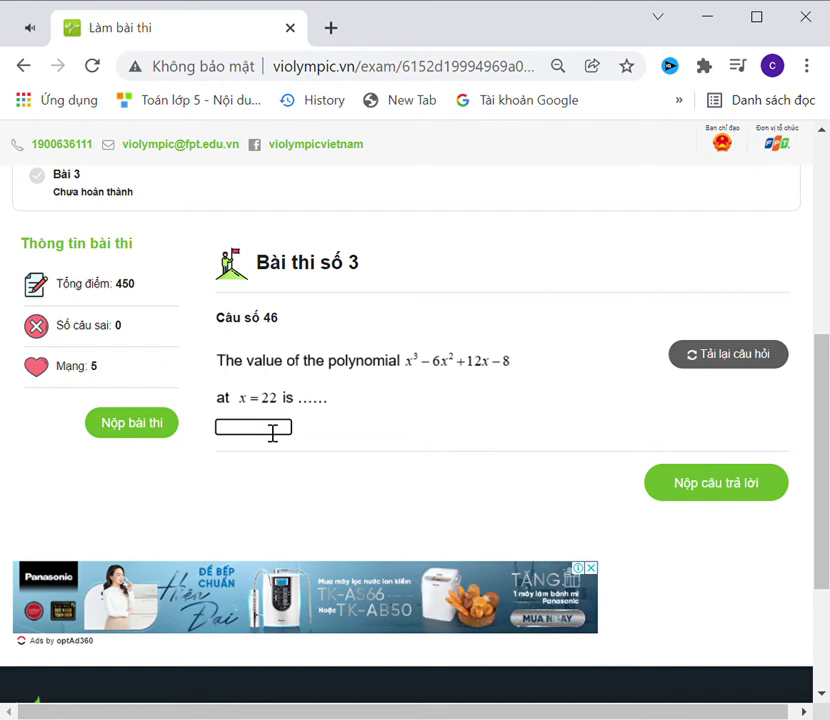
pyautogui.write('8')
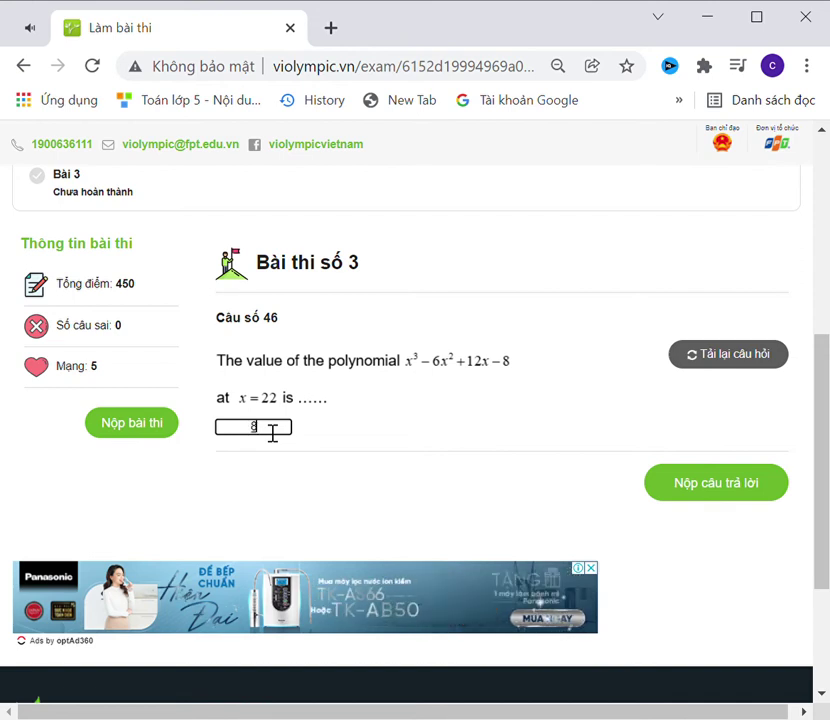
pyautogui.write('000')
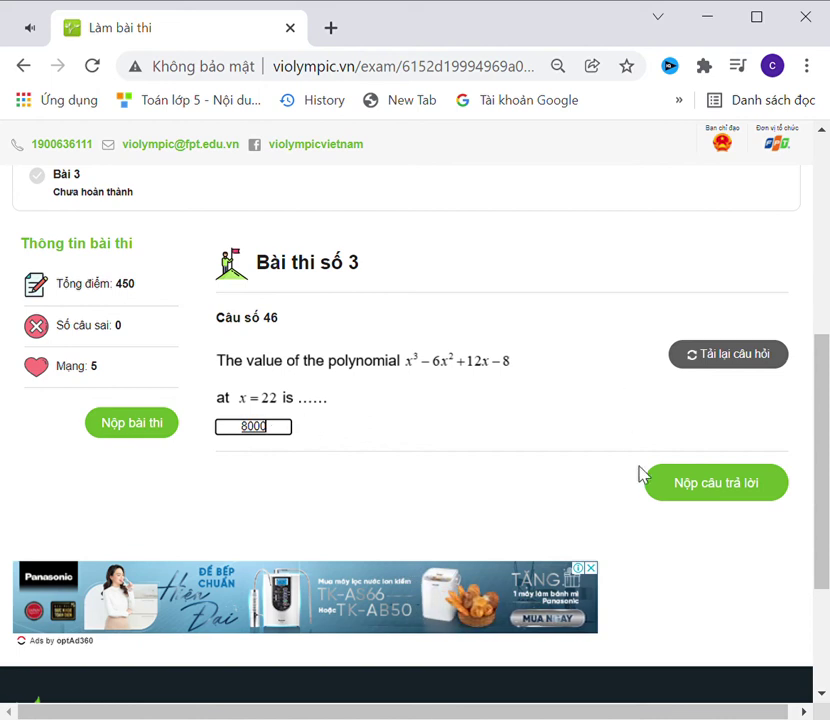
pyautogui.click(702, 495)
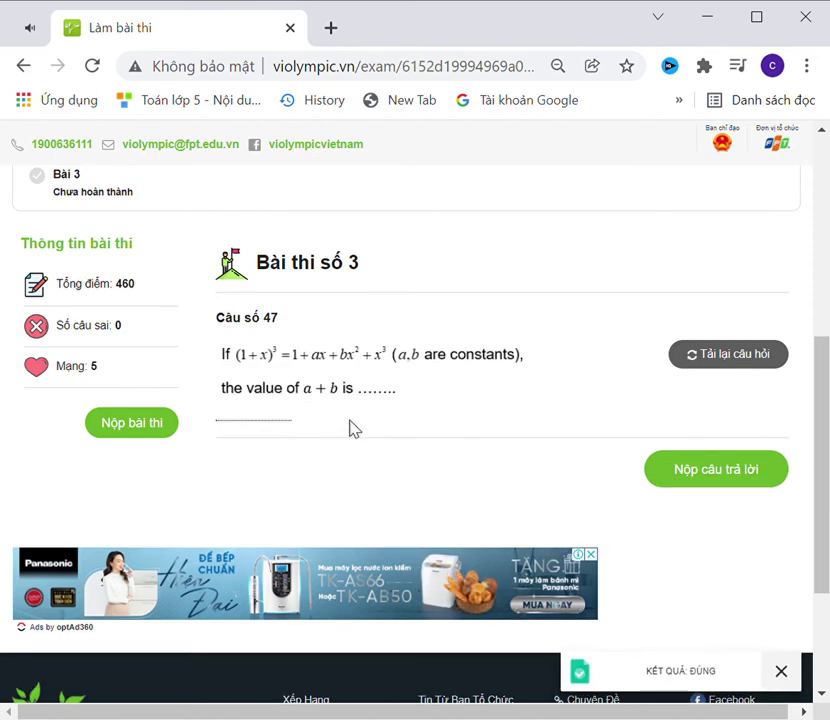
# Submit 6 as the value of a+b, and answer the question on the coefficient of a³.
pyautogui.click(273, 416)
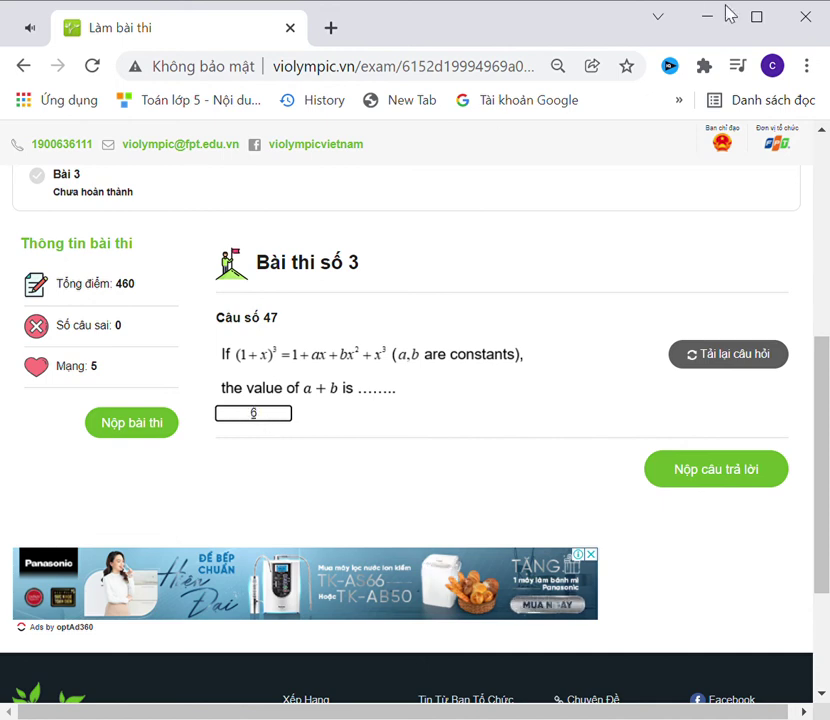
pyautogui.click(708, 468)
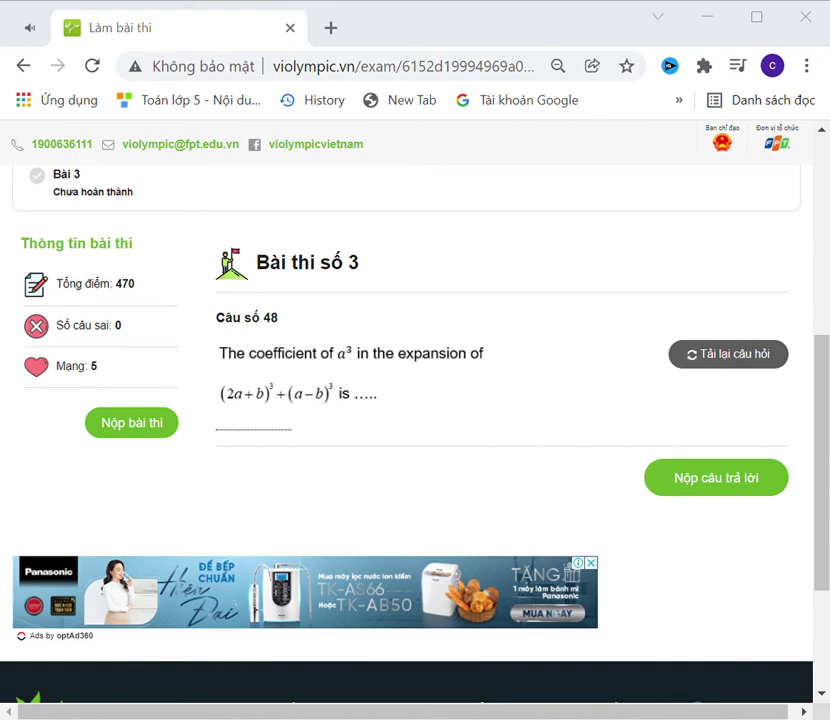
pyautogui.scroll(-3, 802, 509)
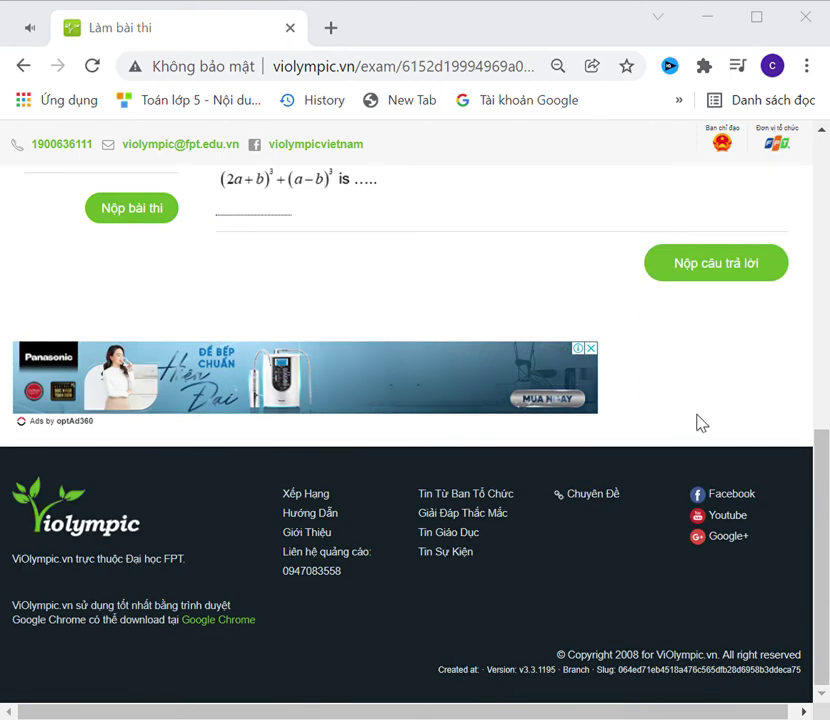
pyautogui.scroll(3, 790, 403)
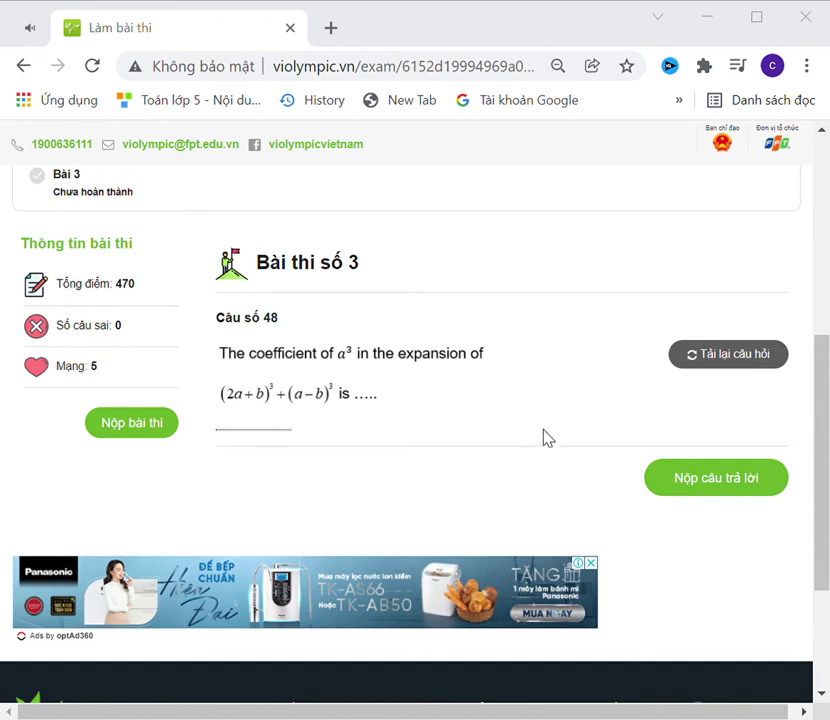
pyautogui.click(268, 436)
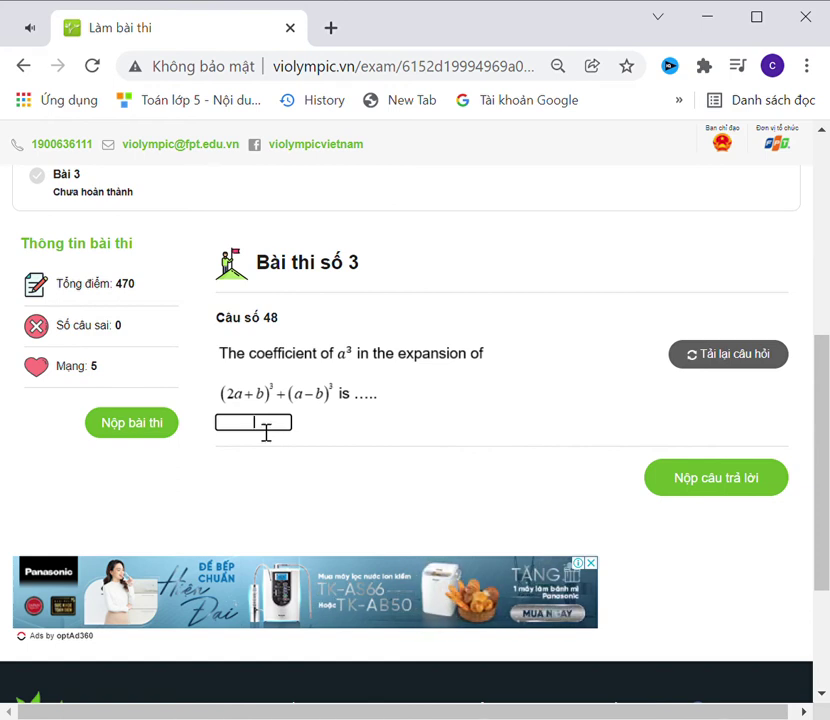
pyautogui.click(672, 481)
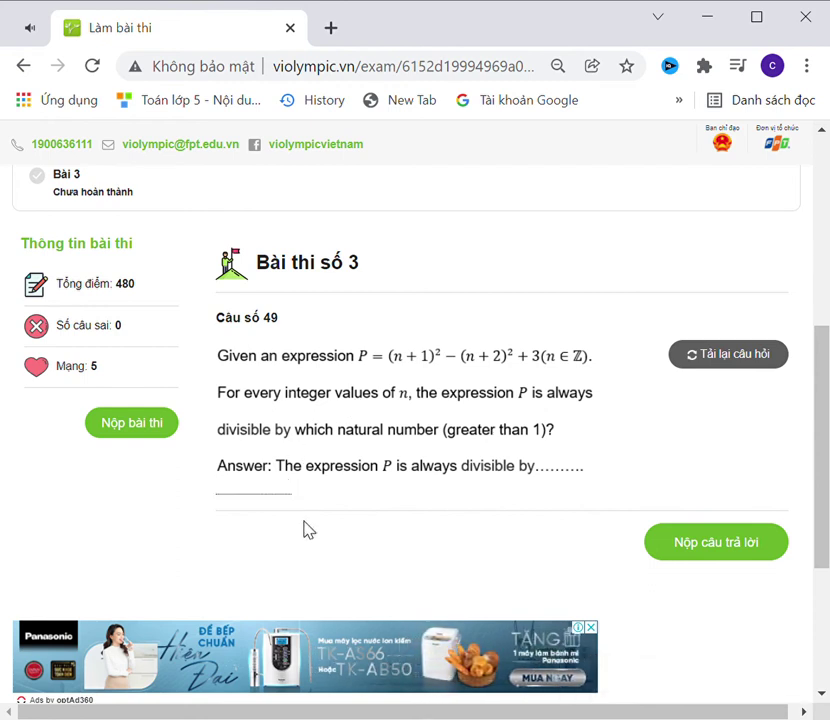
# Submit 2 as the number that always divides P, and 70° as angle B of the isosceles trapezoid.
pyautogui.click(288, 492)
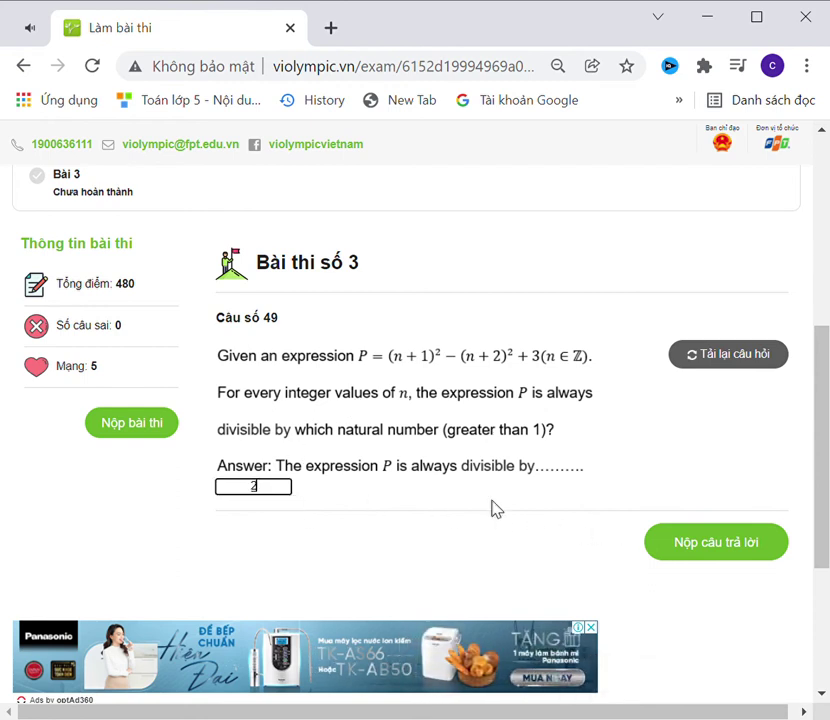
pyautogui.click(684, 552)
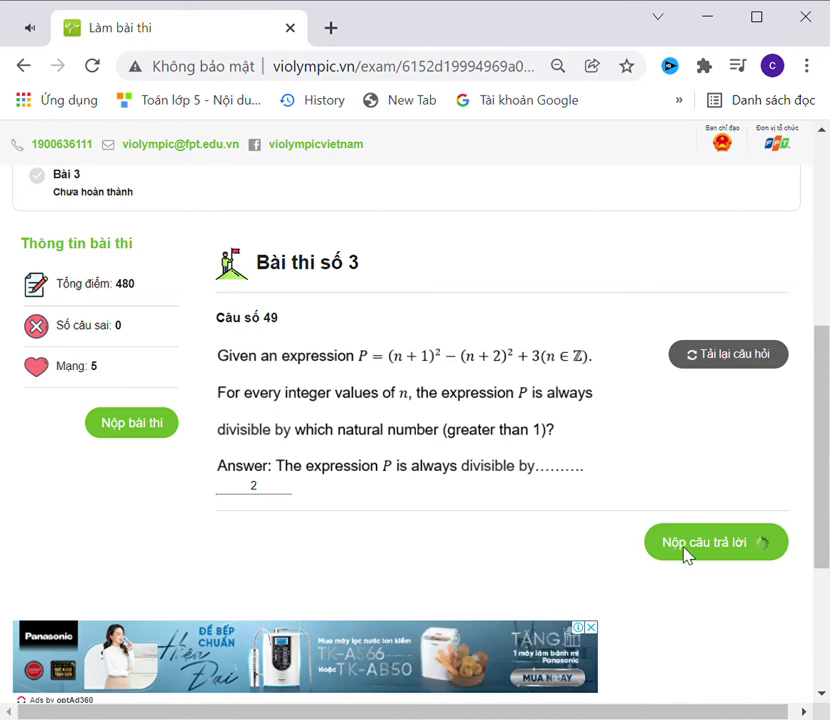
pyautogui.click(259, 410)
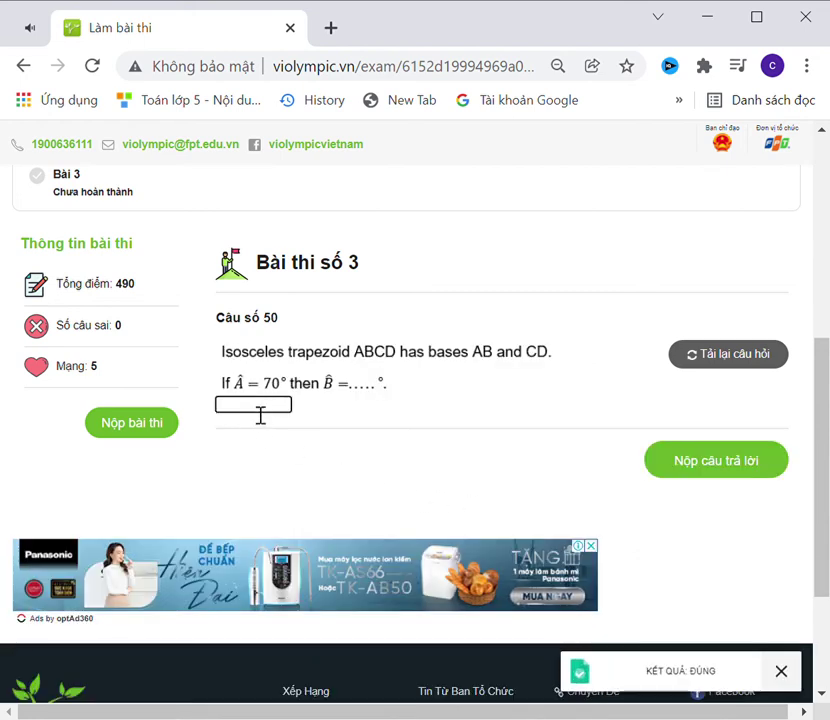
pyautogui.write('70')
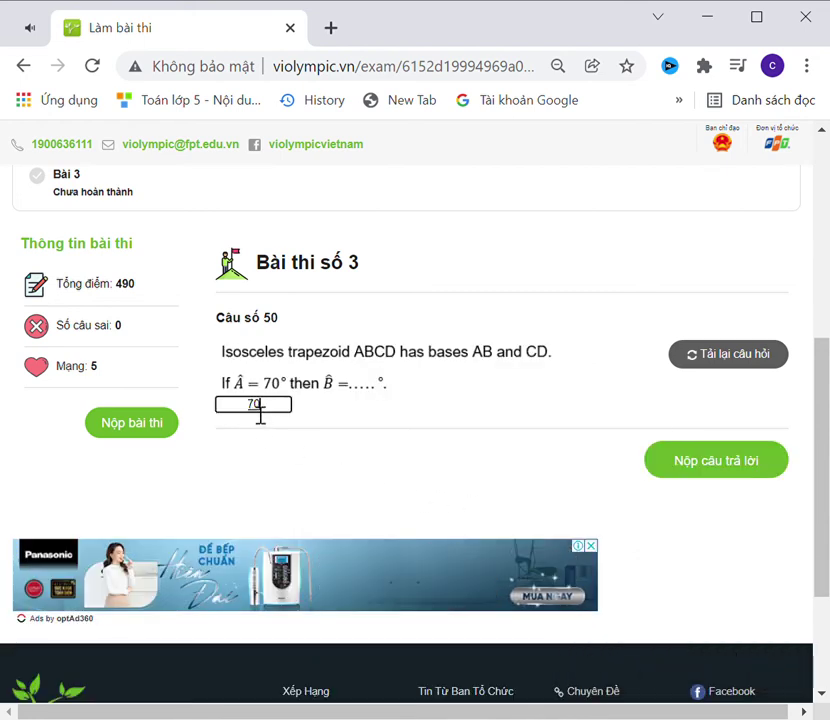
pyautogui.click(737, 467)
# Submit 14 cm as the length of segment MN in the equilateral triangle.
pyautogui.click(287, 464)
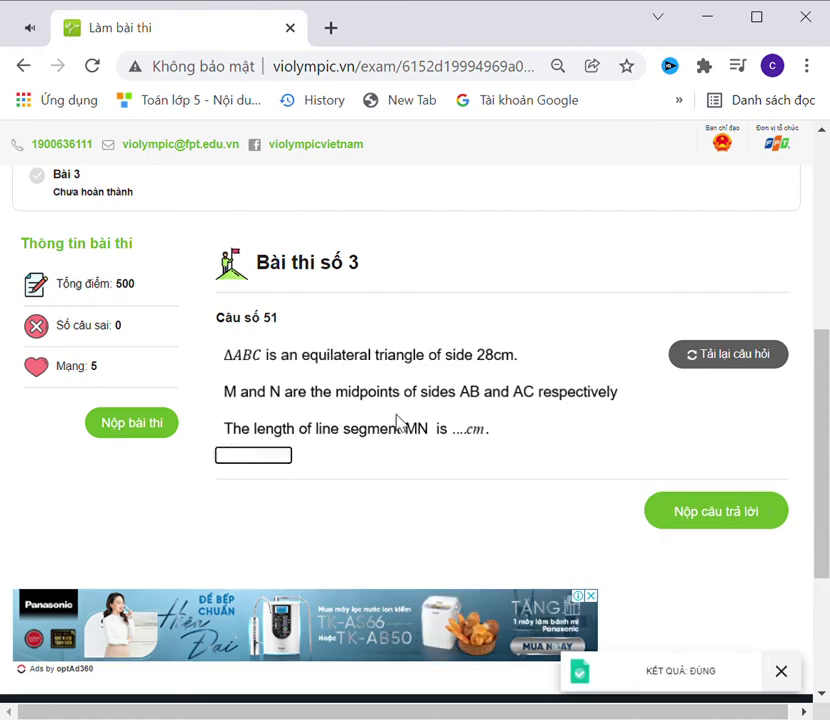
pyautogui.write('14')
pyautogui.click(660, 505)
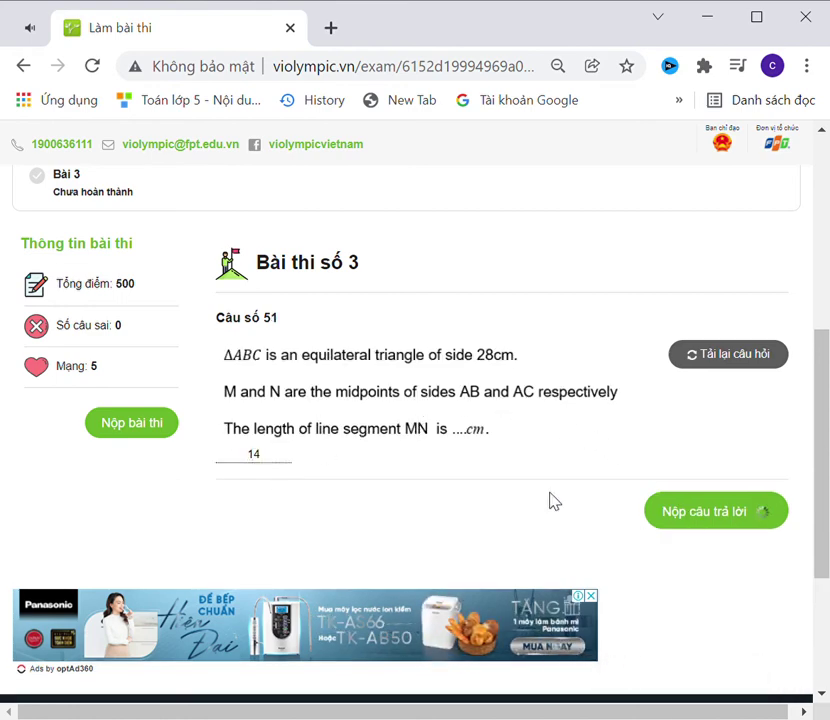
# Submit 8 cm as the length of the trapezoid's midsegment, and 75 as the coefficient of x in (x−5)³.
pyautogui.click(276, 454)
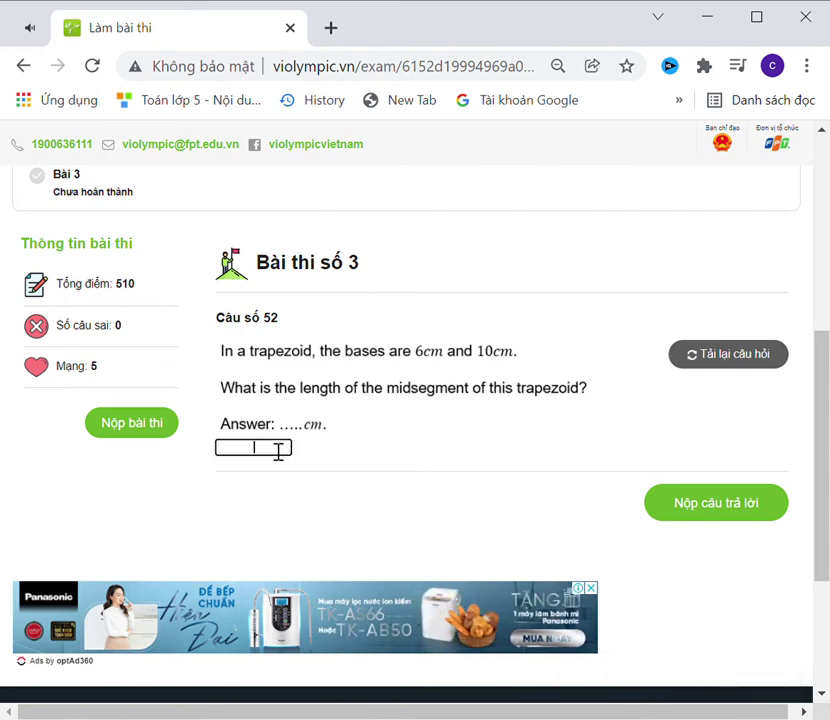
pyautogui.write('8')
pyautogui.click(692, 523)
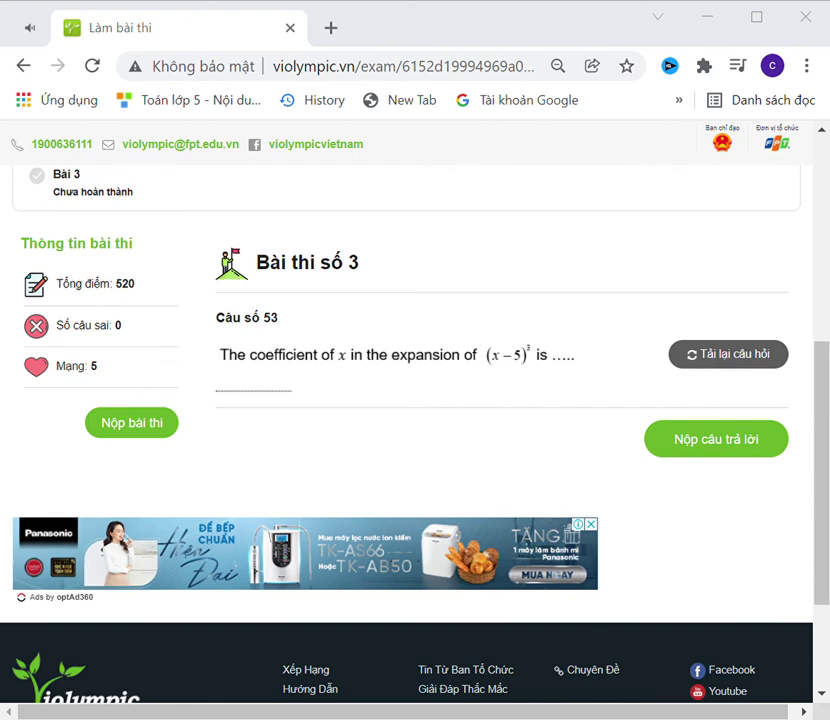
pyautogui.click(286, 390)
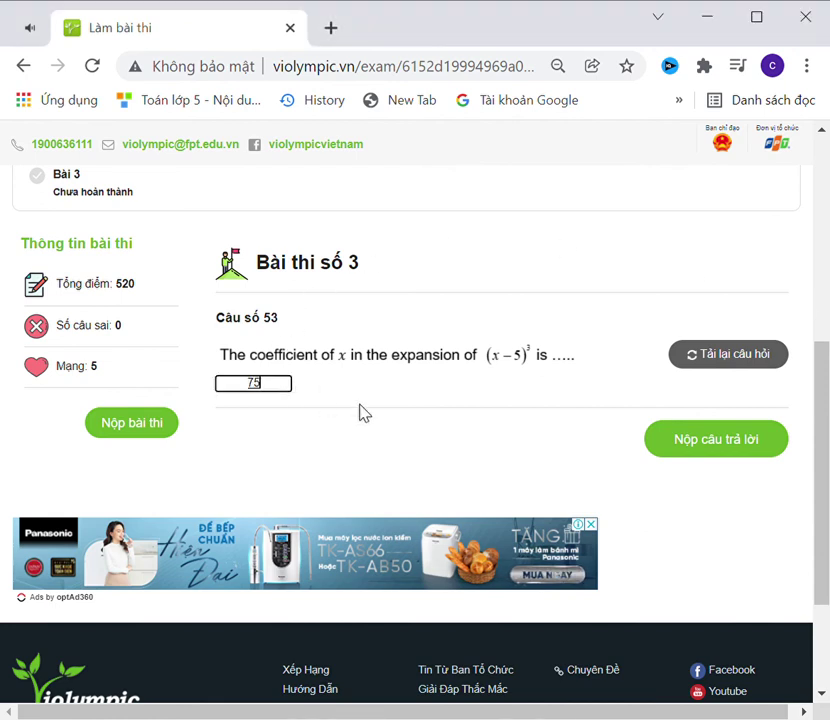
pyautogui.write('75')
pyautogui.click(690, 445)
# Submit 2 as the minimum value of B = x² − 4x + 7.
pyautogui.click(254, 381)
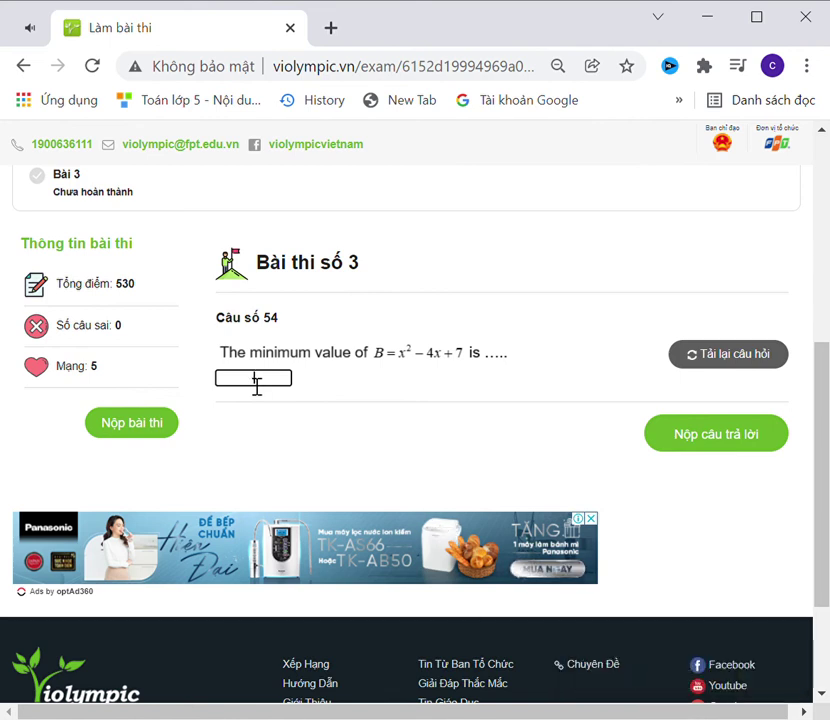
pyautogui.hotkey('alt', 'Tab')
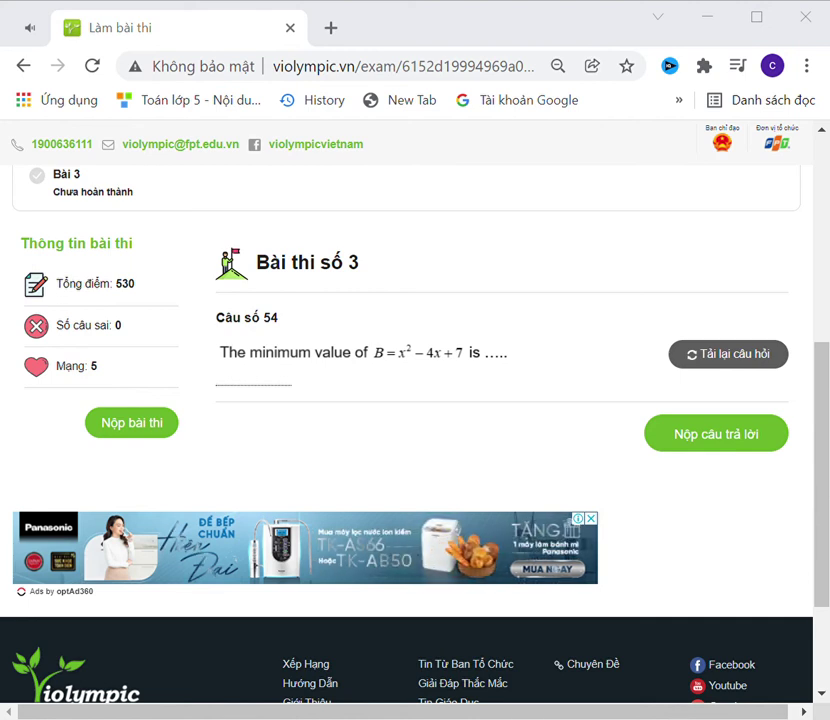
pyautogui.click(281, 390)
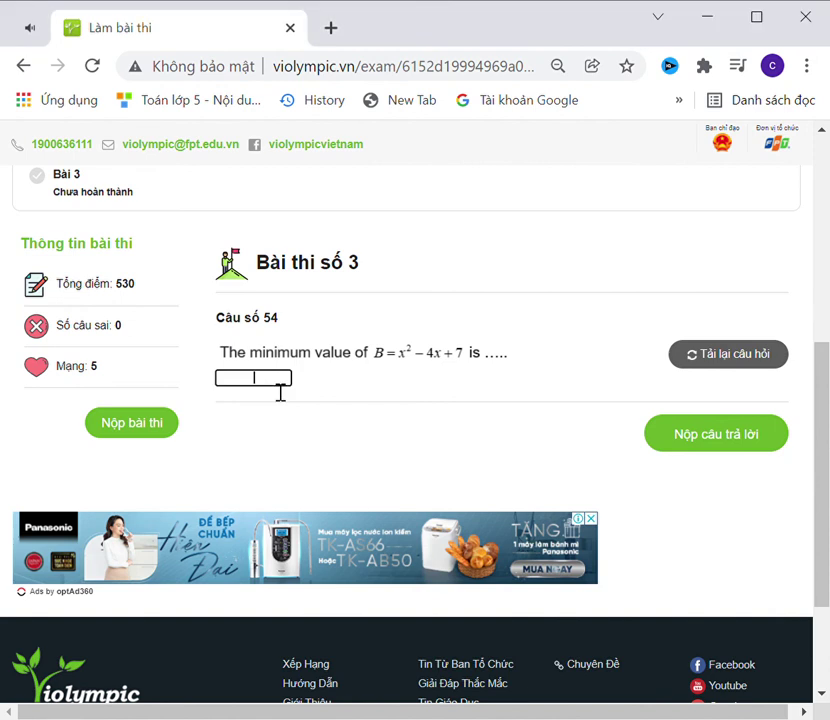
pyautogui.write('2')
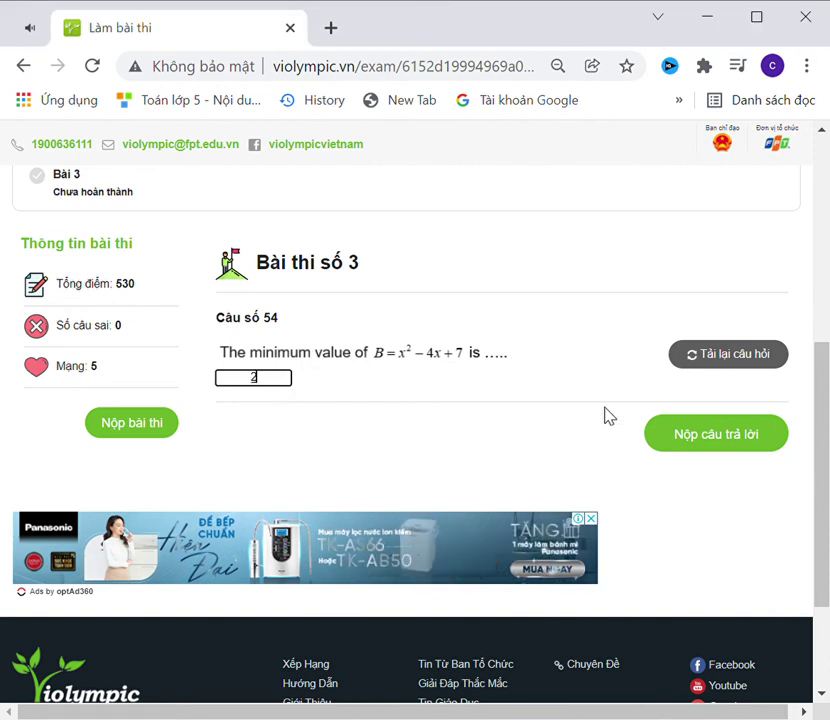
pyautogui.click(695, 437)
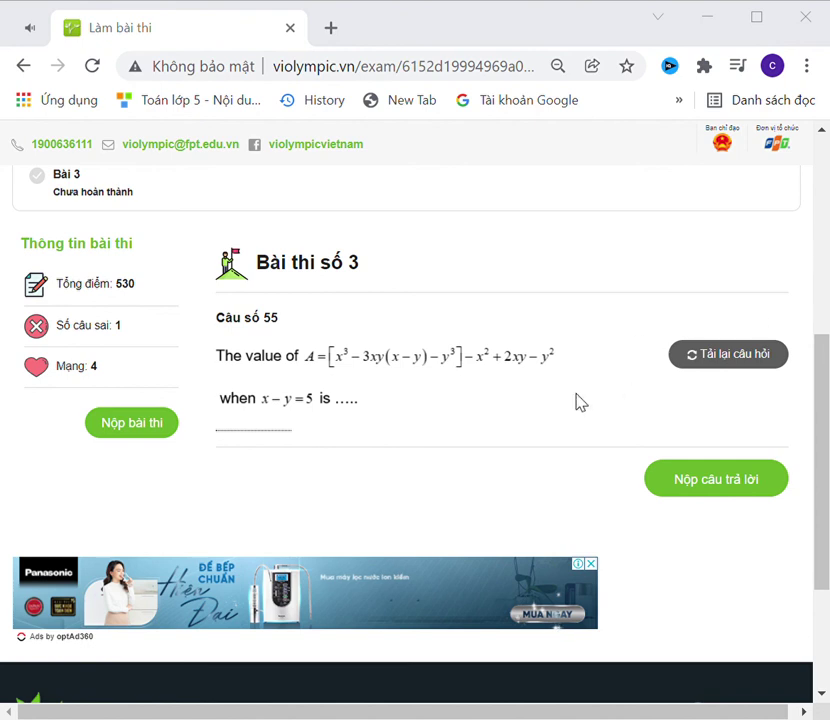
# Submit 100 as the value of A when x−y=5, and 6 as the value of m in the expansion of (3x+1)².
pyautogui.click(278, 425)
pyautogui.write('100')
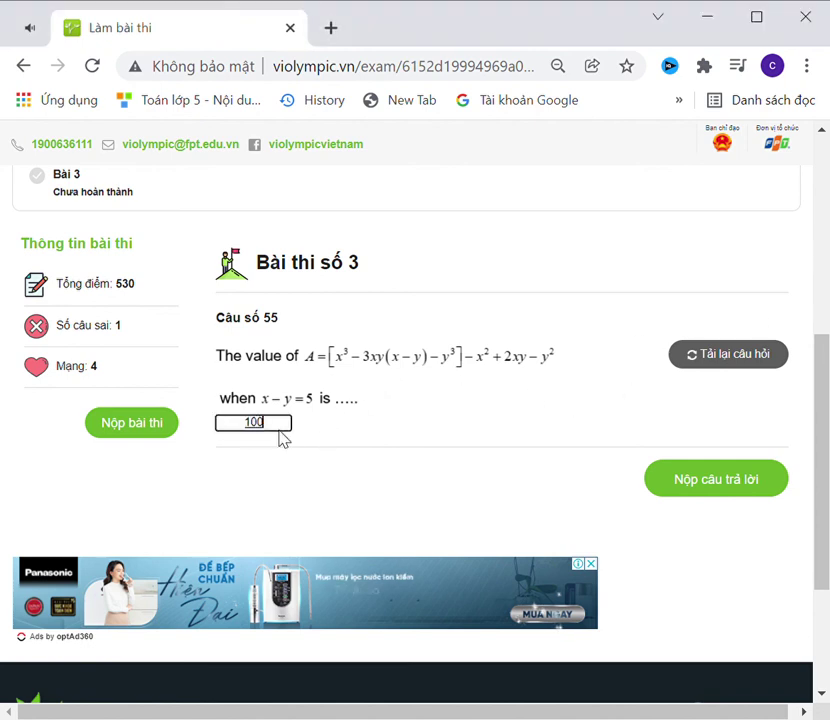
pyautogui.click(717, 498)
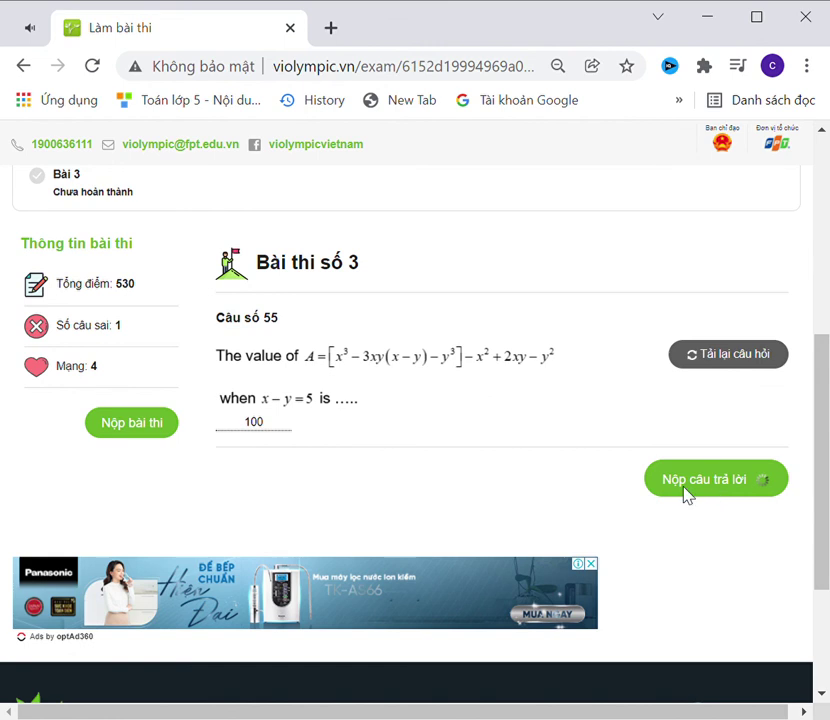
pyautogui.click(281, 390)
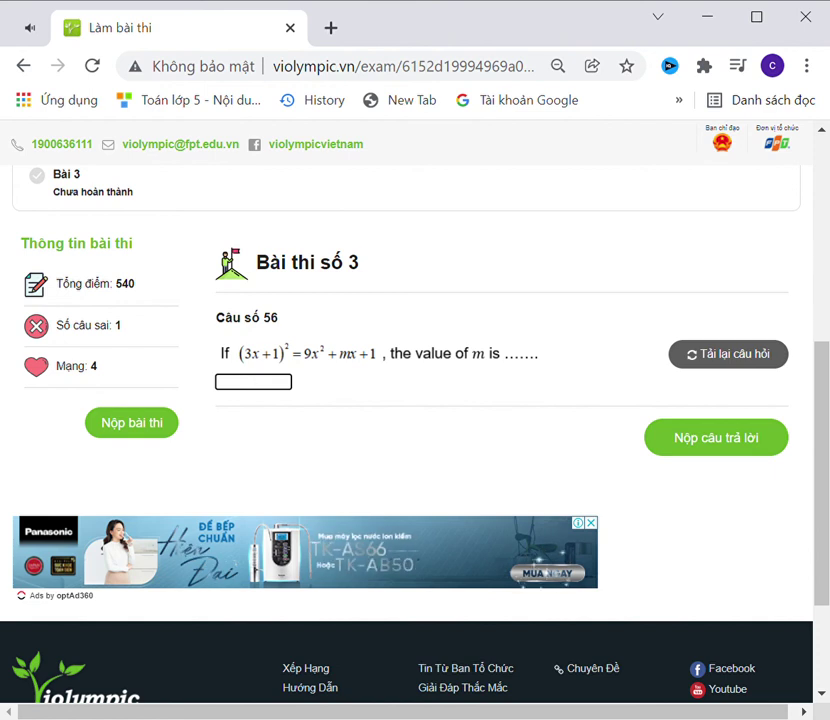
pyautogui.write('6')
pyautogui.click(752, 440)
# Submit 13 cm as the length of segment DE in the pictured triangle, and x²+8x+16 as the expansion of (x+4)².
pyautogui.click(262, 527)
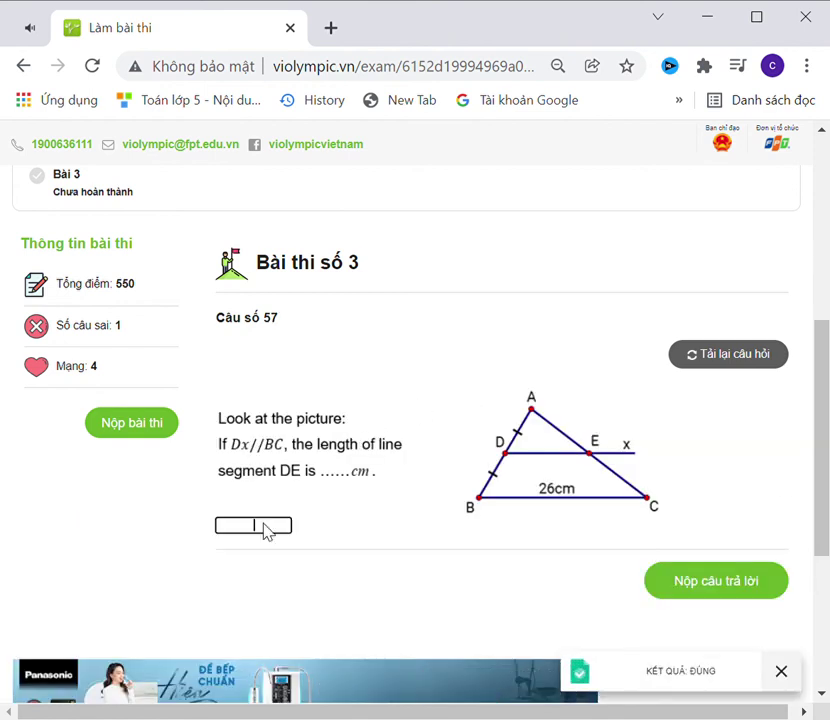
pyautogui.write('13')
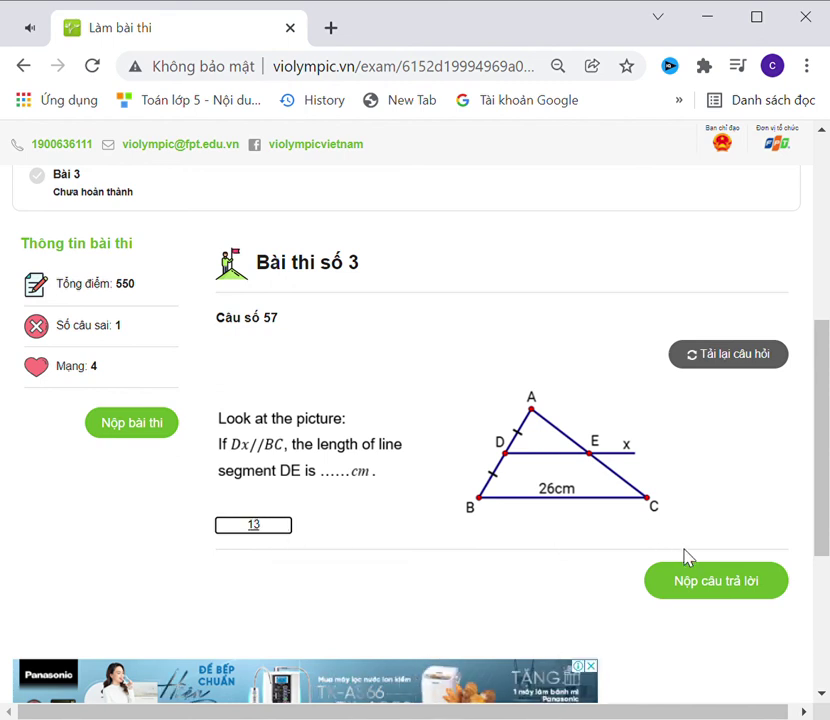
pyautogui.click(700, 582)
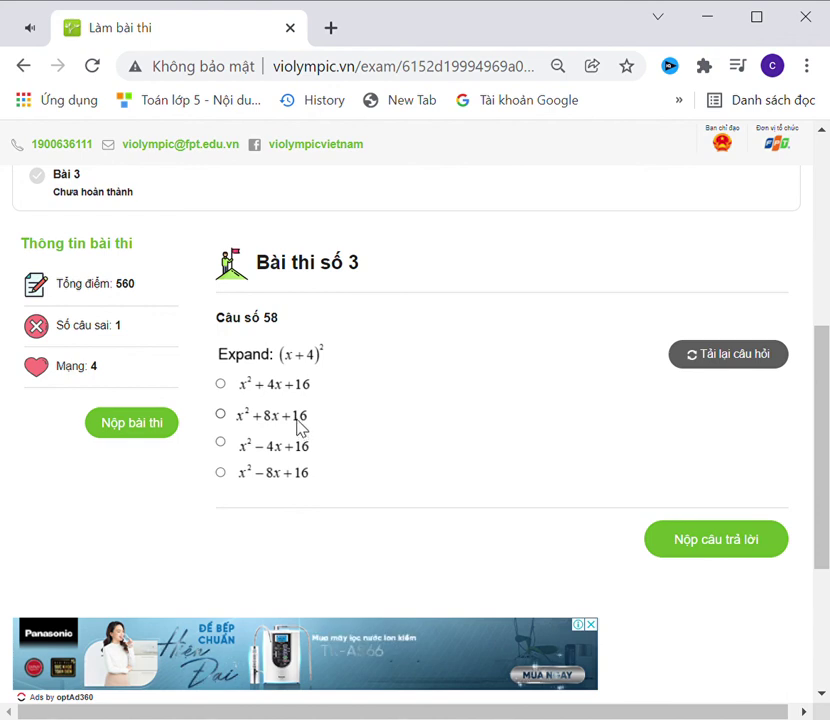
pyautogui.click(303, 424)
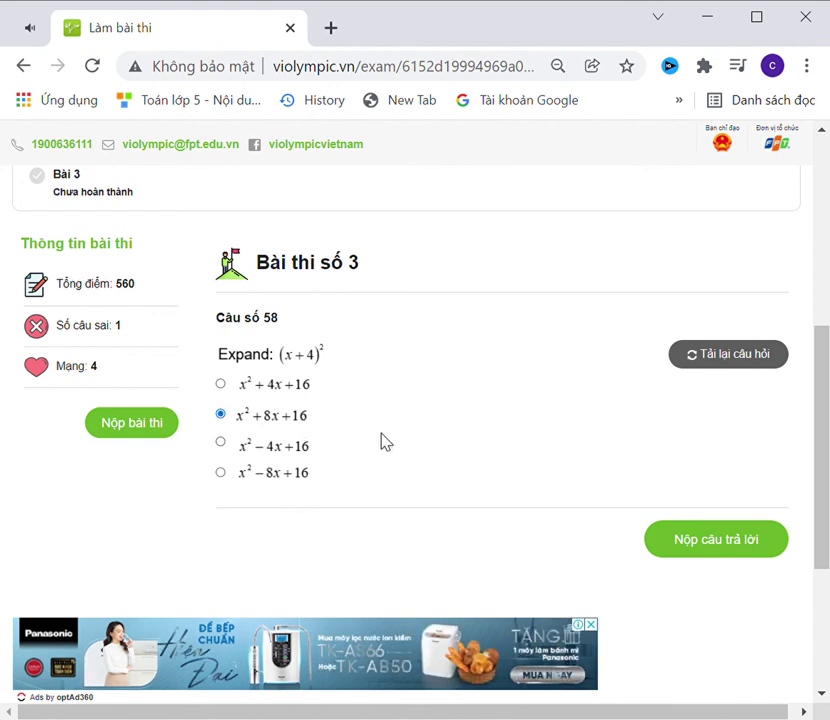
pyautogui.click(680, 553)
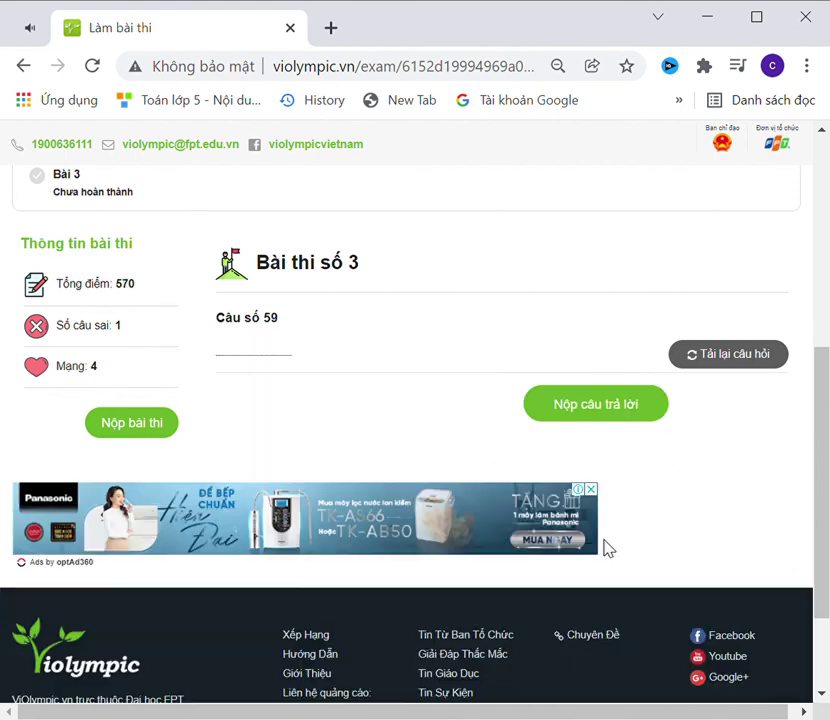
# Submit 1 as the result of the calculation of A, and 2 as the value of a−b.
pyautogui.click(255, 395)
pyautogui.write('1')
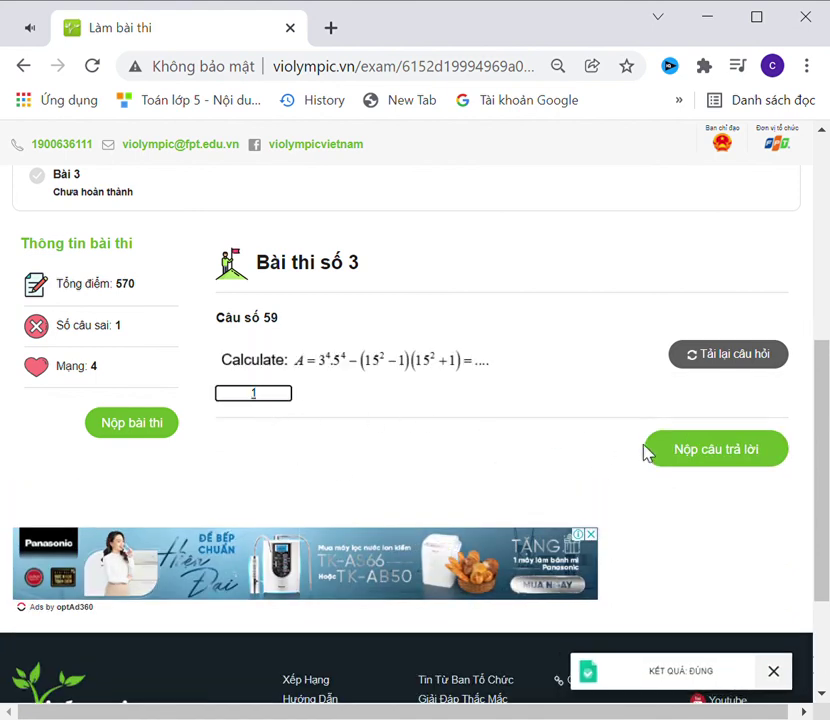
pyautogui.click(665, 460)
pyautogui.click(284, 426)
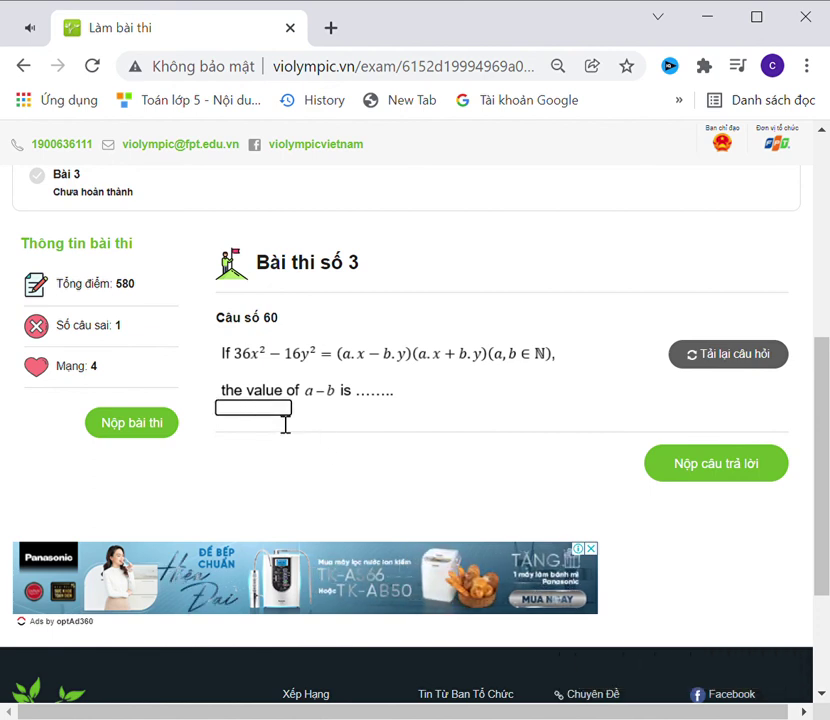
pyautogui.write('2')
pyautogui.click(703, 477)
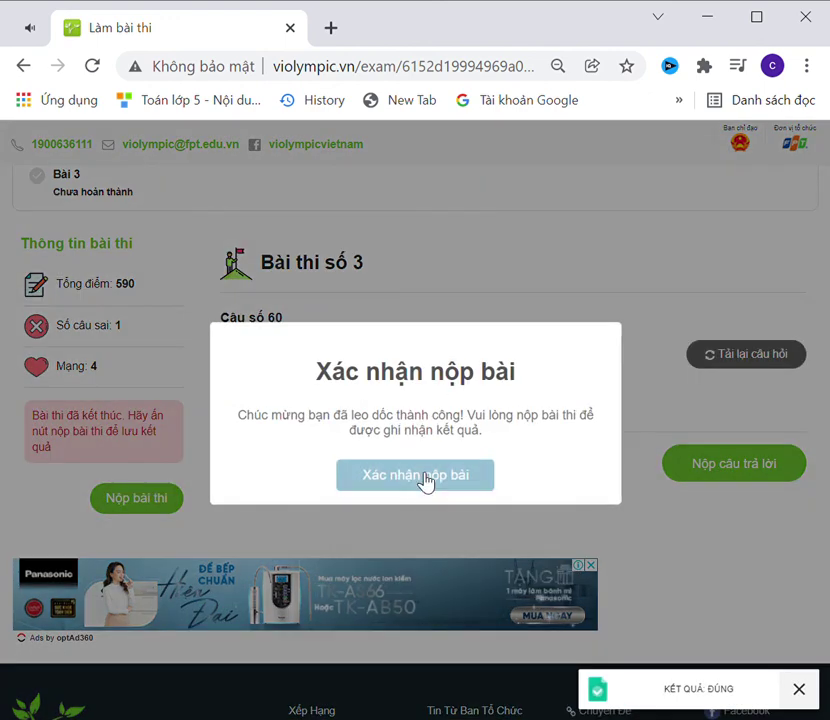
# Confirm handing in exam 3, dismiss the completion message, and bring the per-exam details of the round results into view.
pyautogui.click(424, 480)
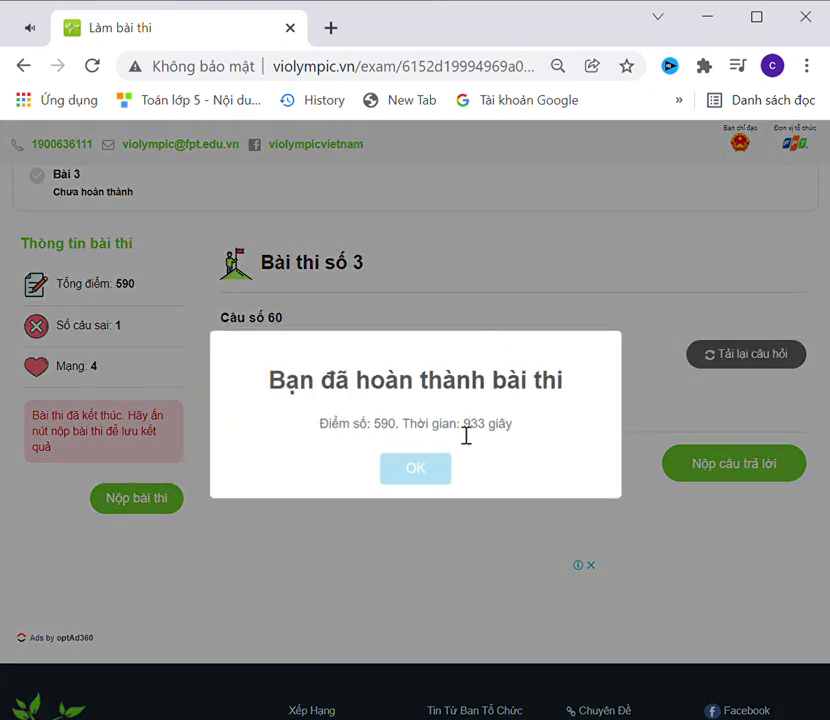
pyautogui.click(437, 465)
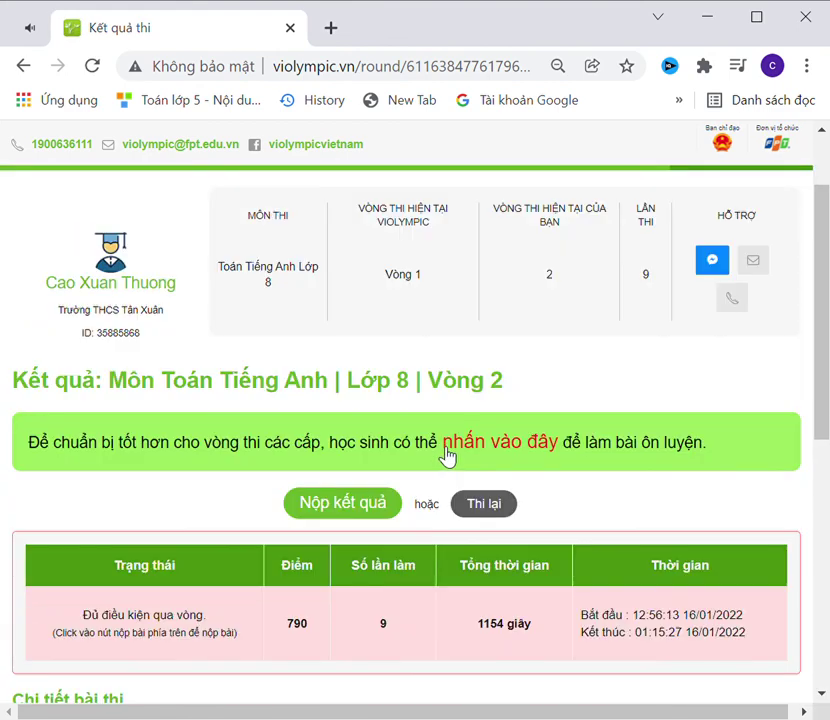
pyautogui.scroll(-2, 470, 440)
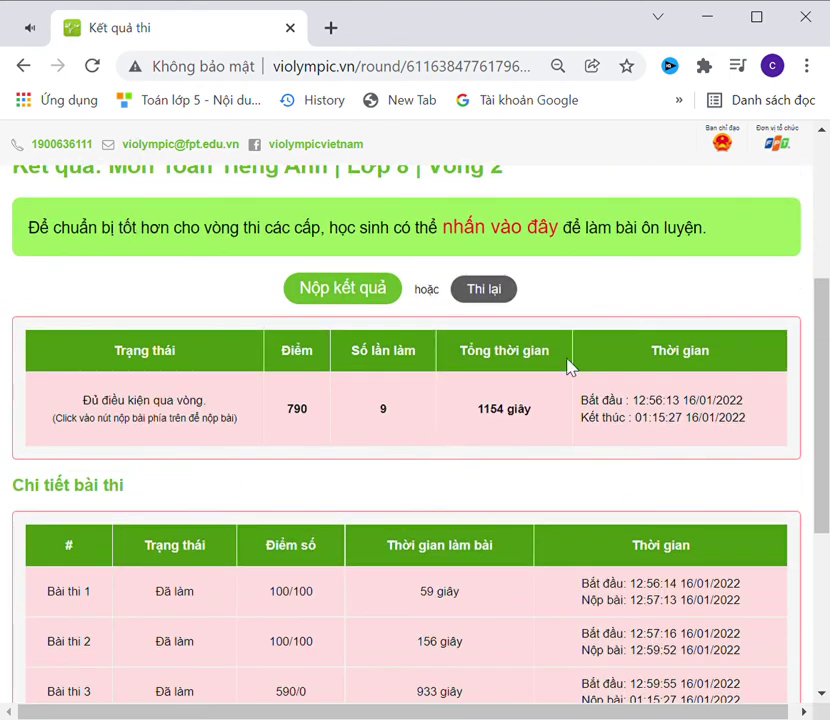